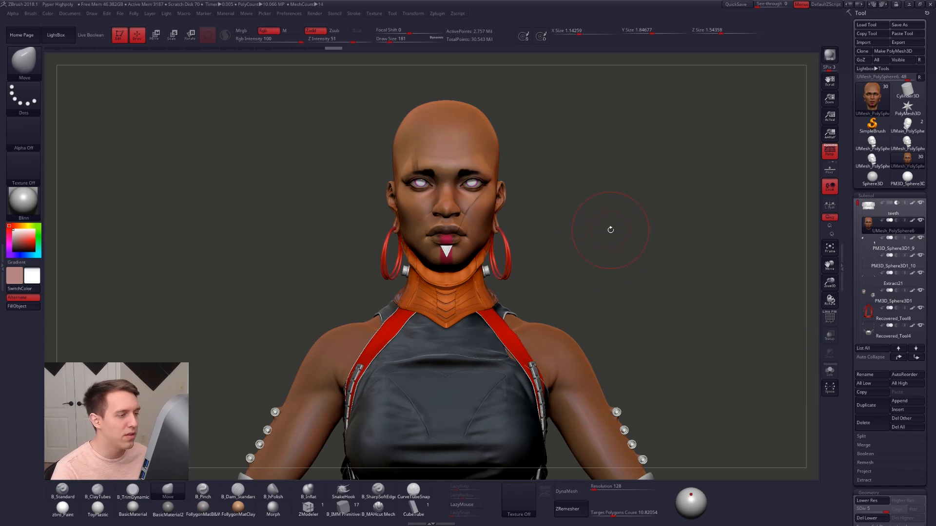
Examine the whole character from head to boots in a front view.
key(space)
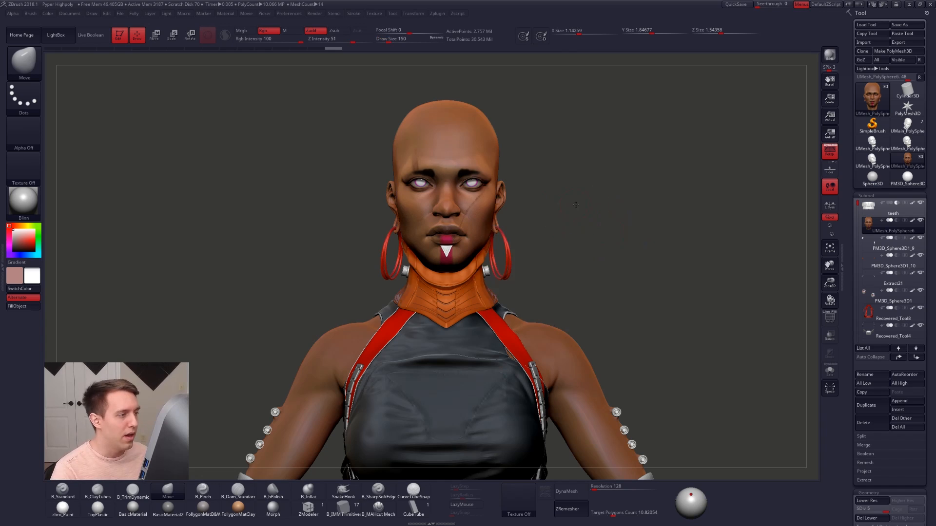
alt+drag(576, 205, 550, 197)
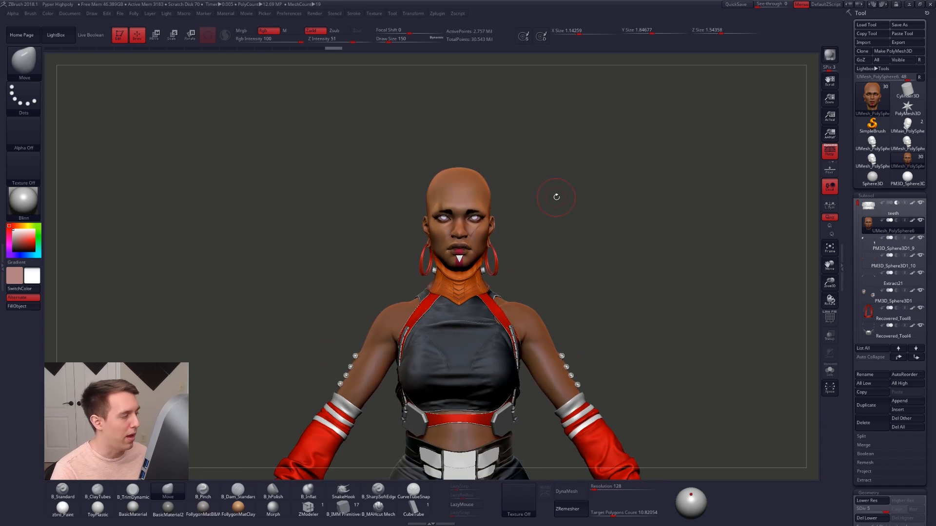
key(alt+Tab)
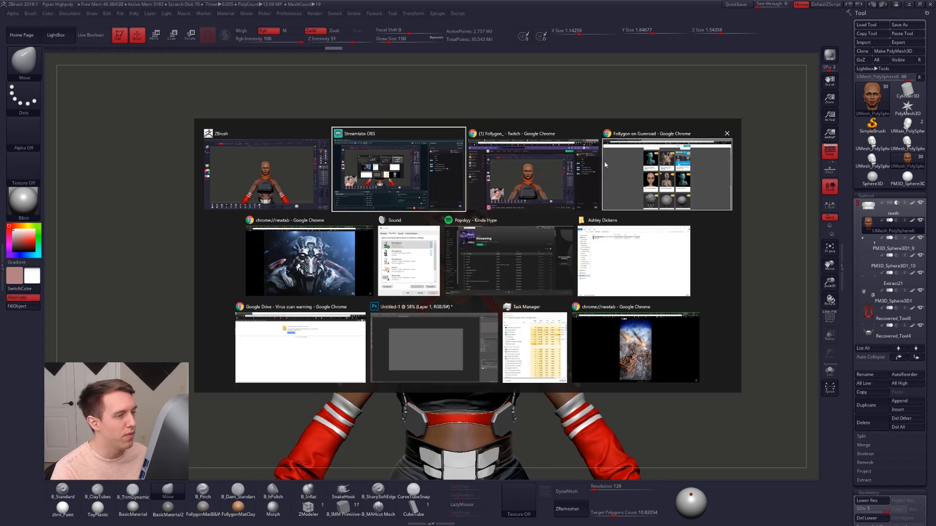
click(322, 171)
alt+drag(550, 249, 544, 189)
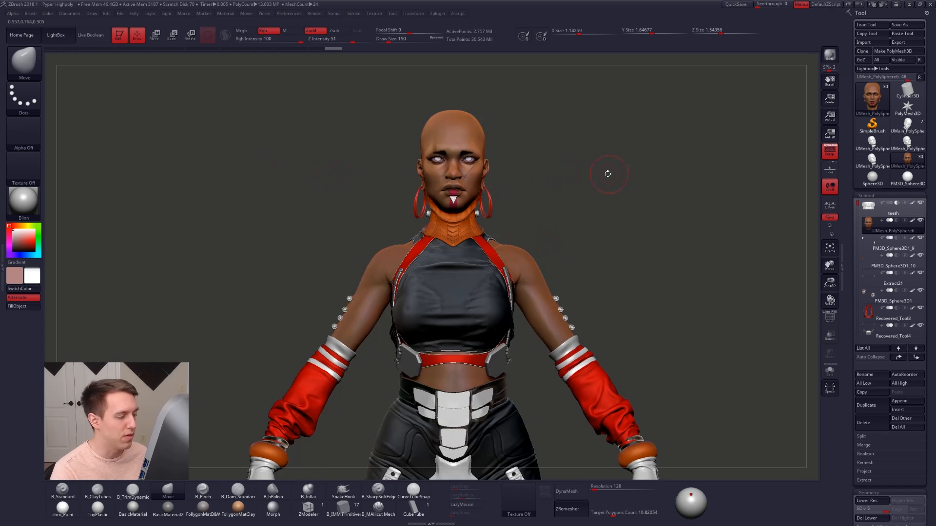
alt+drag(597, 175, 557, 177)
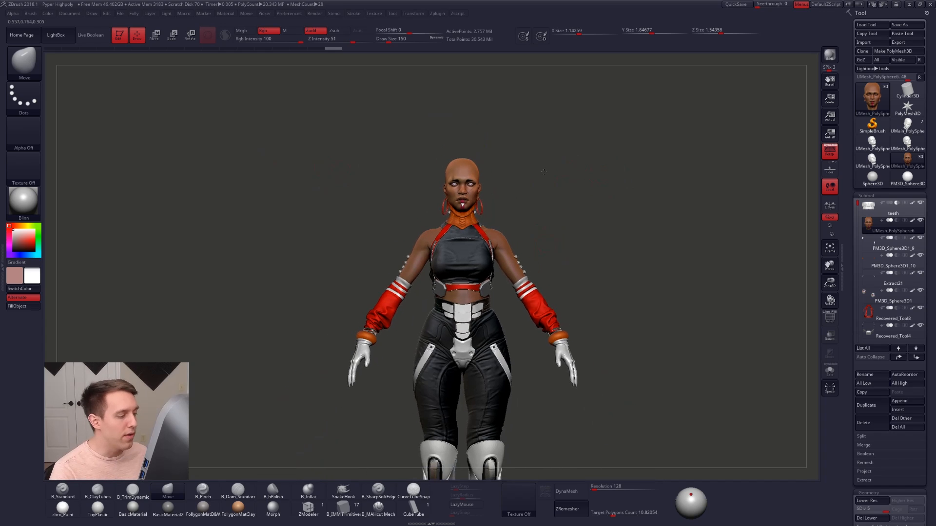
alt+drag(560, 225, 551, 162)
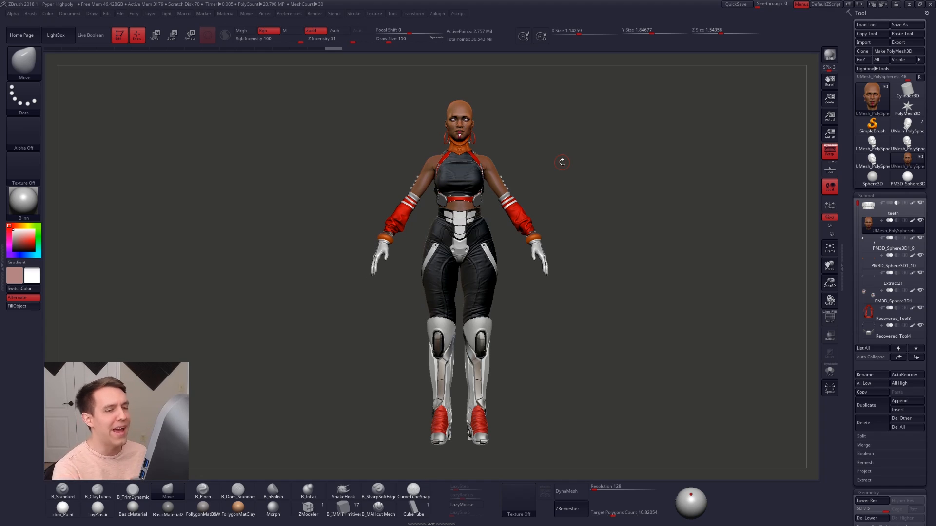
mouse_move(556, 218)
mouse_down()
mouse_move(610, 255)
mouse_move(610, 309)
mouse_move(541, 317)
mouse_move(568, 315)
mouse_up()
key(space)
drag(587, 245, 599, 245)
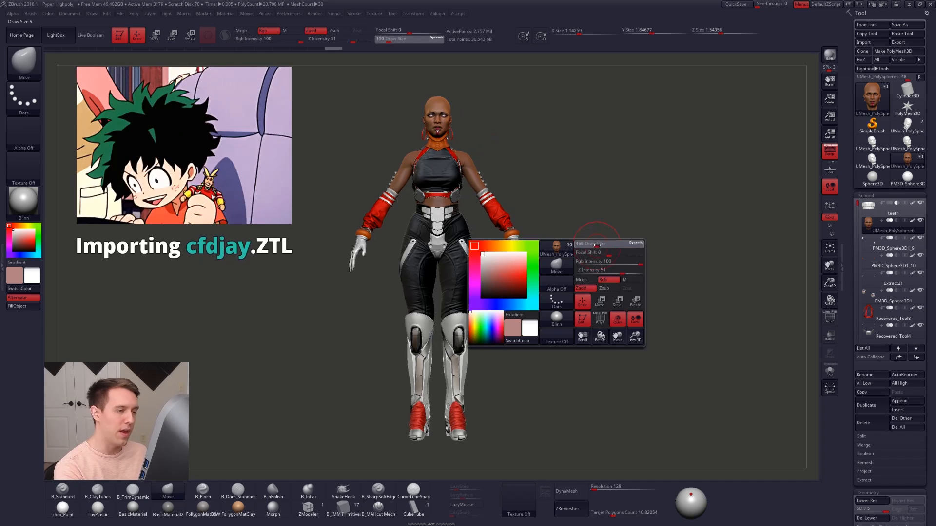
key(ctrl+shift+f)
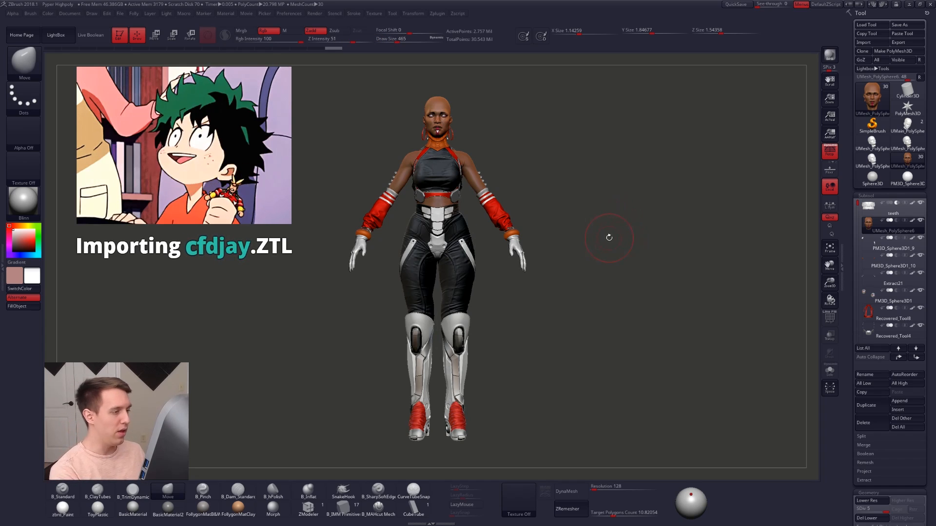
drag(603, 234, 581, 238)
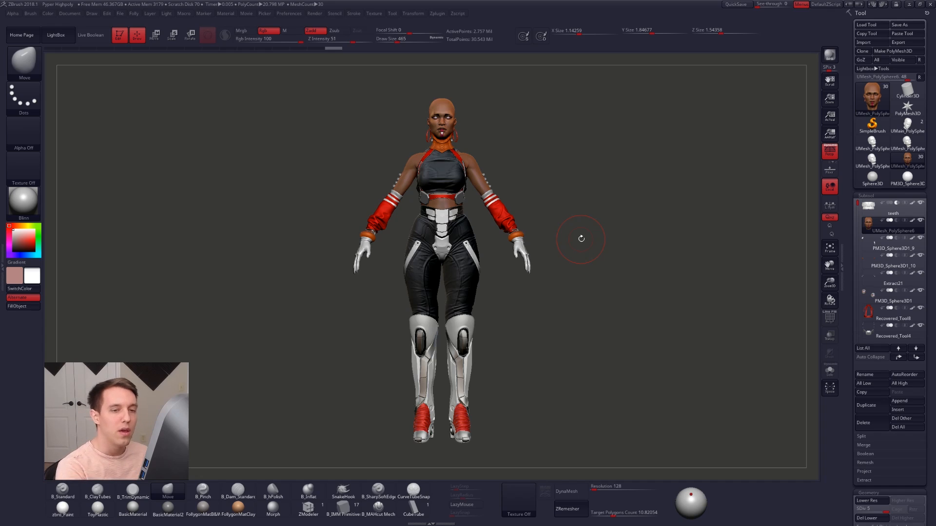
Isolate the head, lower it to subdivision level 1 and display its polyframe to inspect the topology.
mouse_move(467, 113)
alt+mouse_down()
mouse_move(508, 171)
mouse_move(528, 261)
mouse_move(548, 254)
mouse_move(547, 229)
alt+mouse_up()
key(shift+s)
key(shift+d)
key(shift+d)
key(shift+d)
key(shift+d)
key(shift+f)
key(space)
click(547, 250)
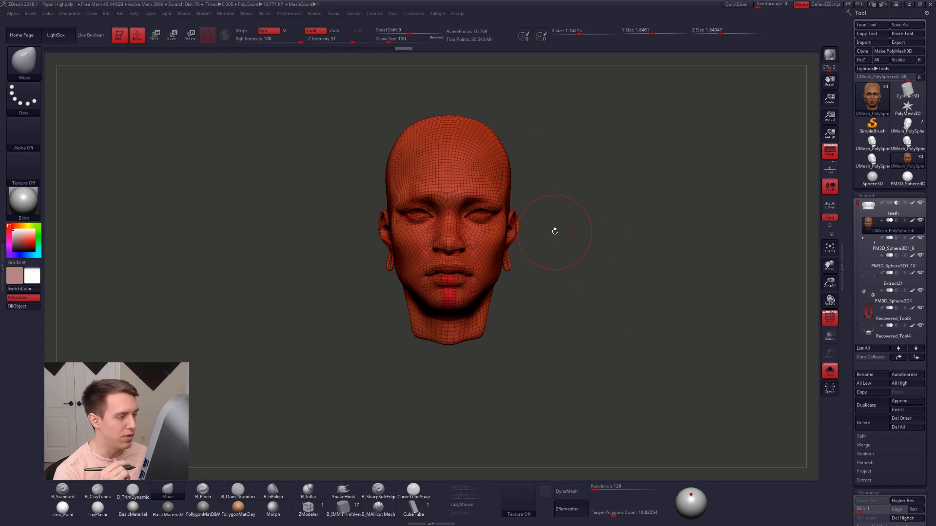
Return the head to its highest subdivision level, hide the polyframe and show all subtools again.
key(d)
key(d)
key(d)
key(d)
key(shift)
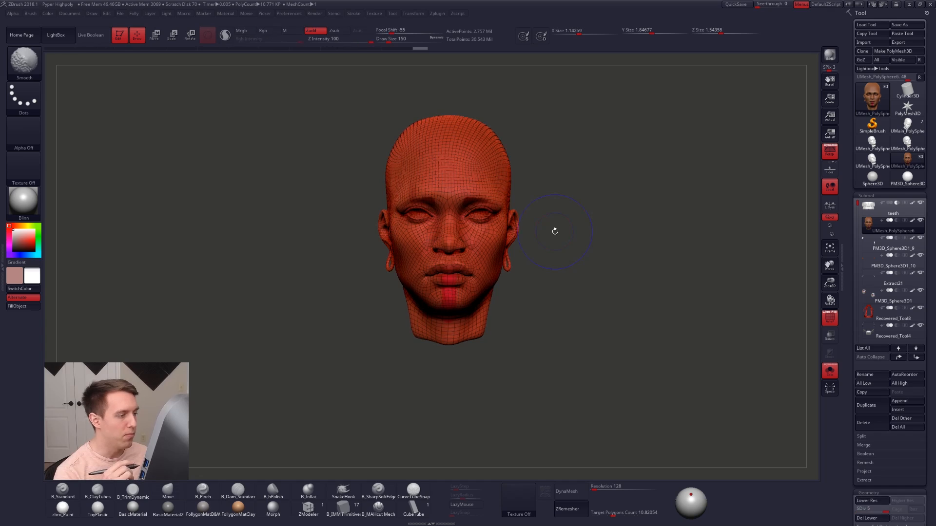
key(shift+f)
key(alt+s)
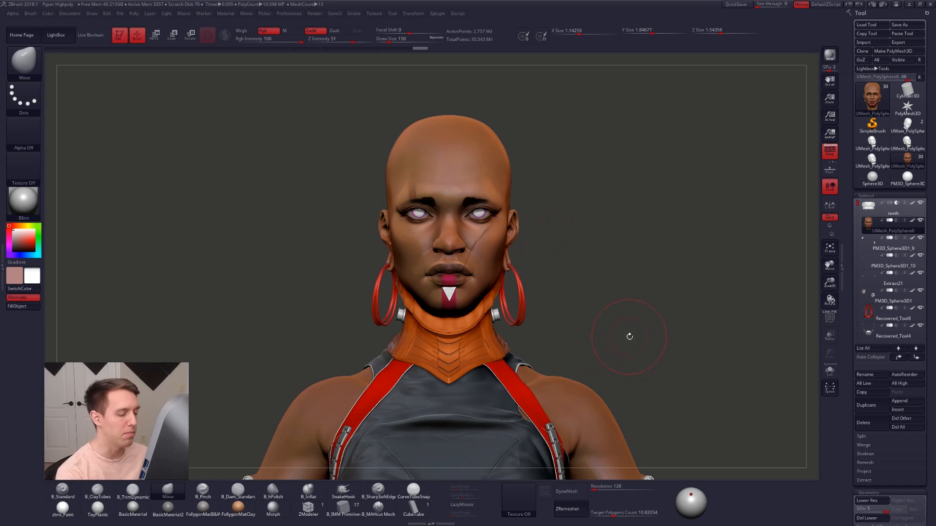
Turn off the polypaint colours on all subtools and apply the dark grey Follygon material to the character.
key(f)
key(f)
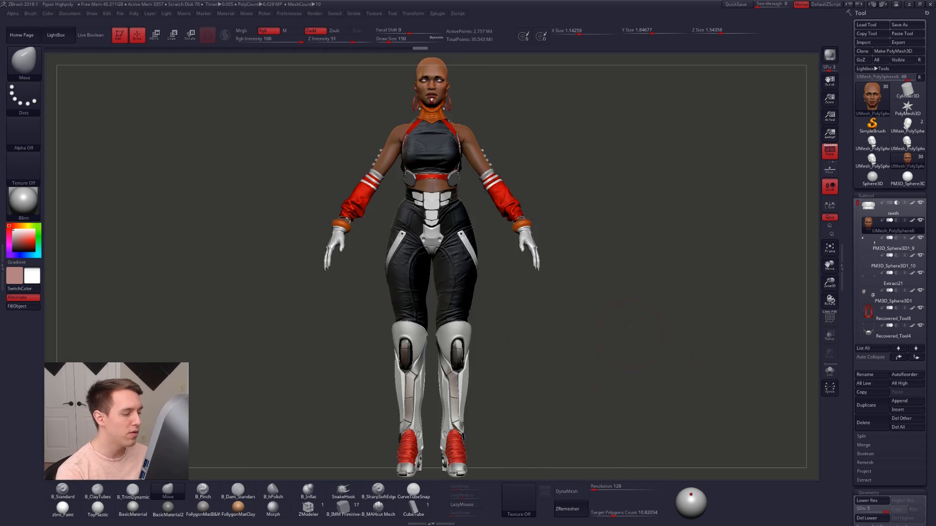
drag(630, 327, 583, 357)
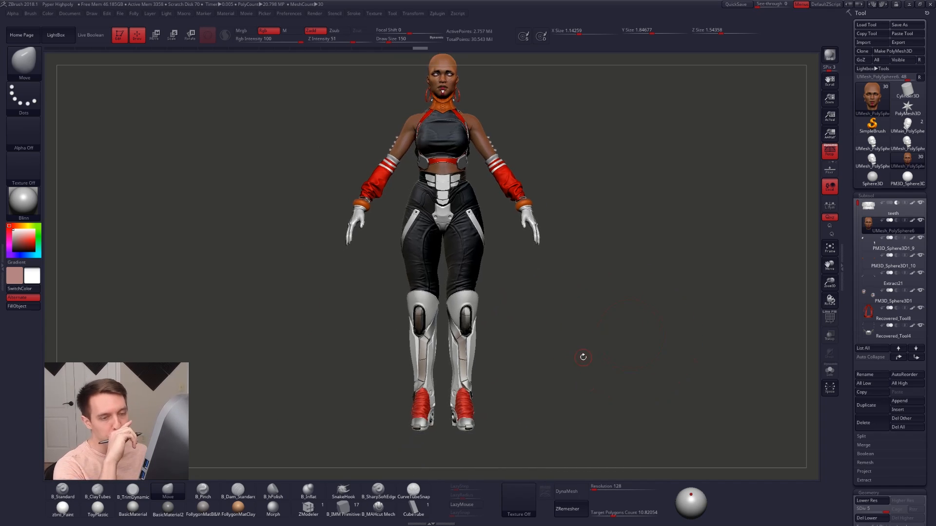
mouse_move(555, 327)
mouse_down()
mouse_move(584, 326)
mouse_move(552, 342)
mouse_up()
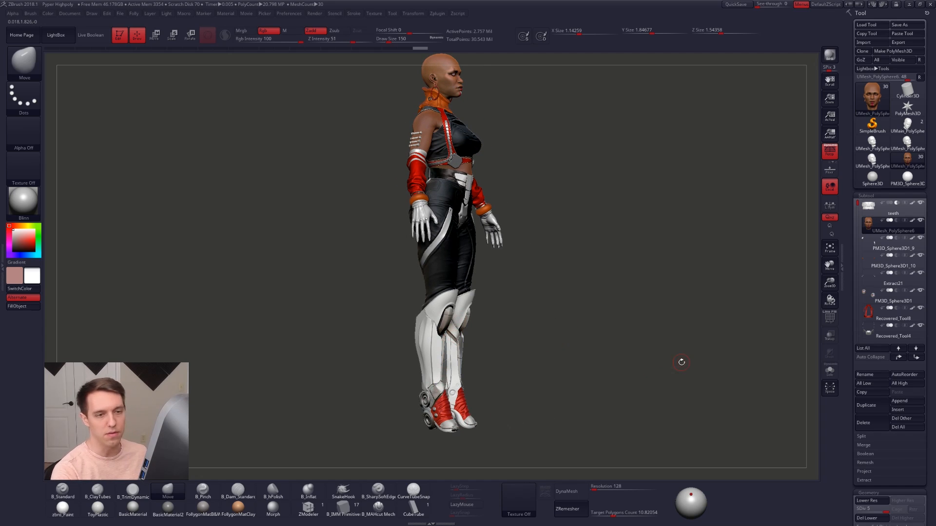
shift+click(912, 221)
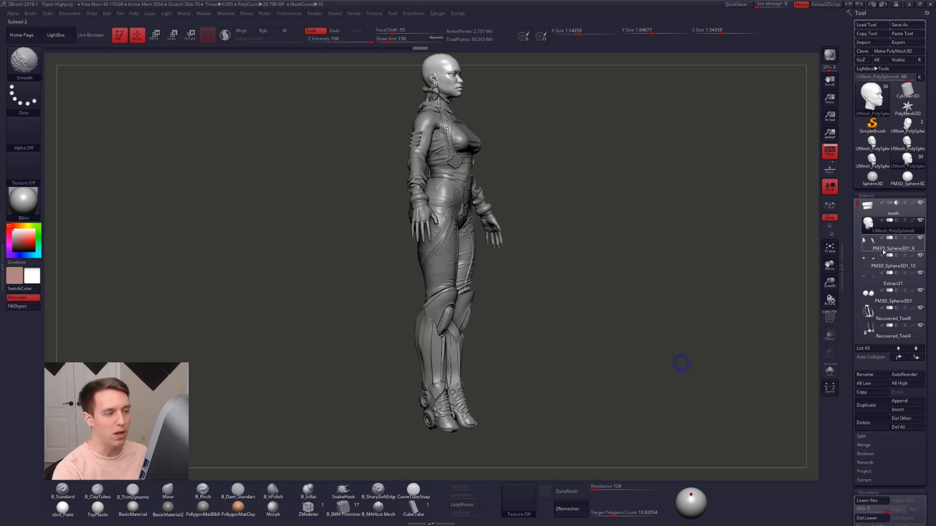
click(206, 511)
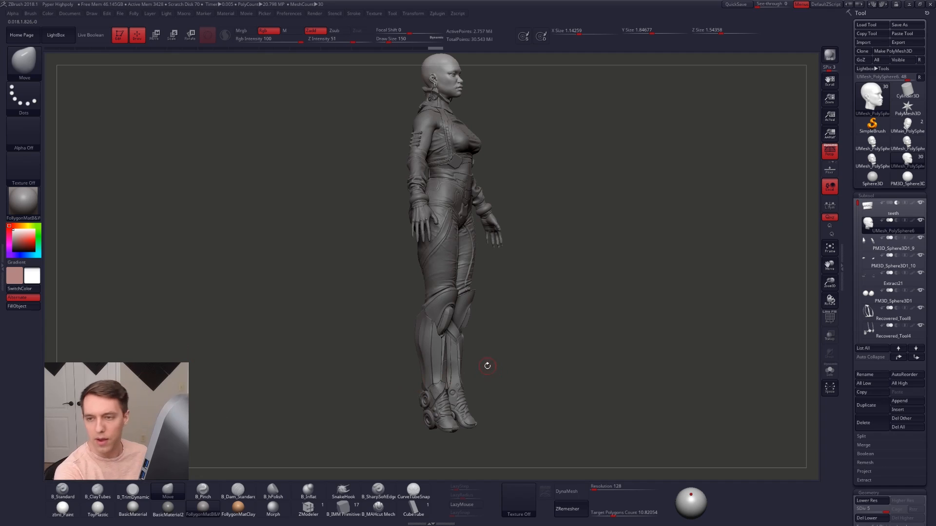
Inspect the legs from the side and back, selecting the Pyperbootre31 boot armour and the trousers.
drag(515, 367, 519, 367)
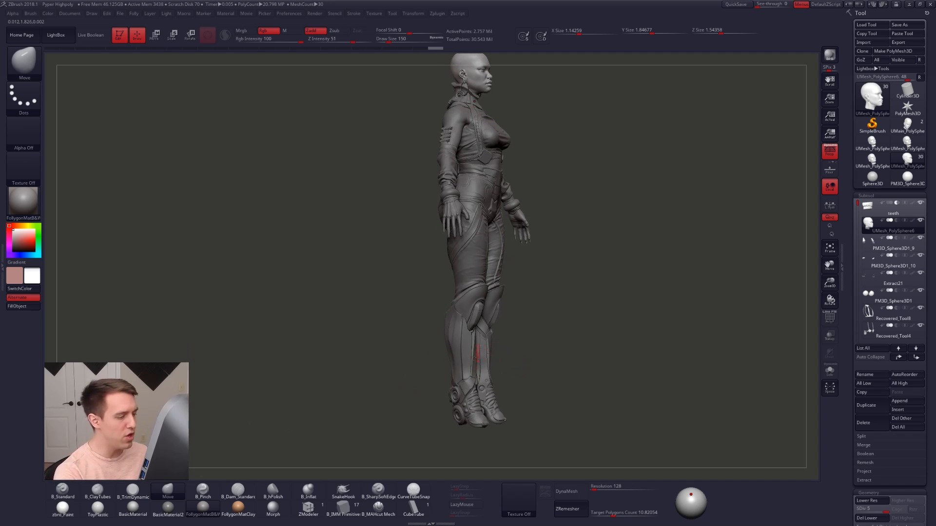
alt+click(468, 357)
drag(413, 361, 497, 369)
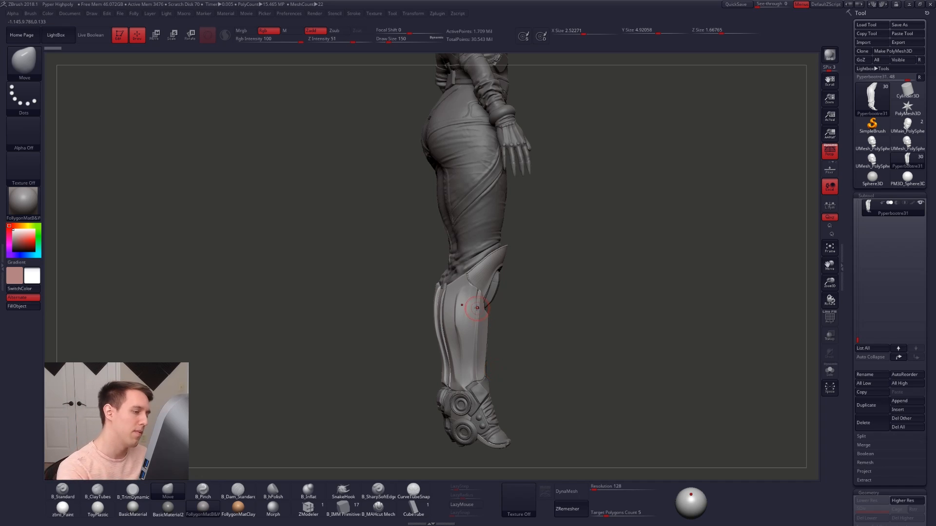
mouse_move(477, 308)
right_down()
mouse_move(505, 299)
mouse_move(512, 314)
right_up()
alt+click(506, 223)
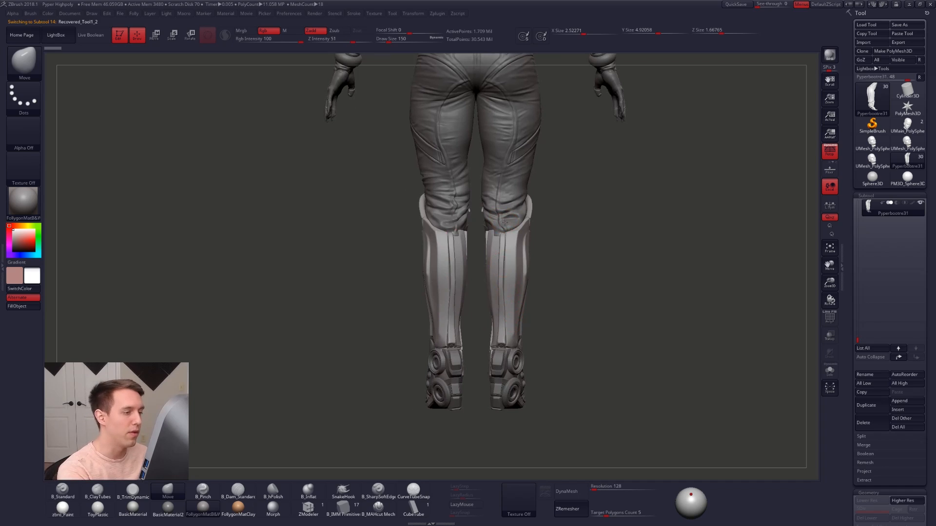
Set the draw size to 368 and inspect the calf armour from behind at both angles.
mouse_move(505, 224)
right_down()
mouse_move(508, 266)
mouse_move(473, 306)
right_up()
key(space)
drag(505, 260, 513, 260)
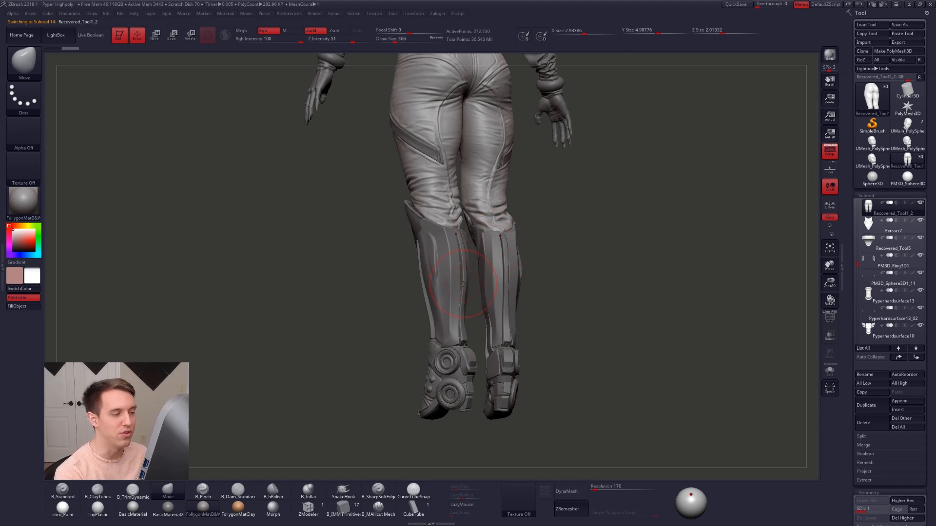
mouse_move(463, 284)
right_down()
mouse_move(511, 344)
mouse_move(531, 350)
right_up()
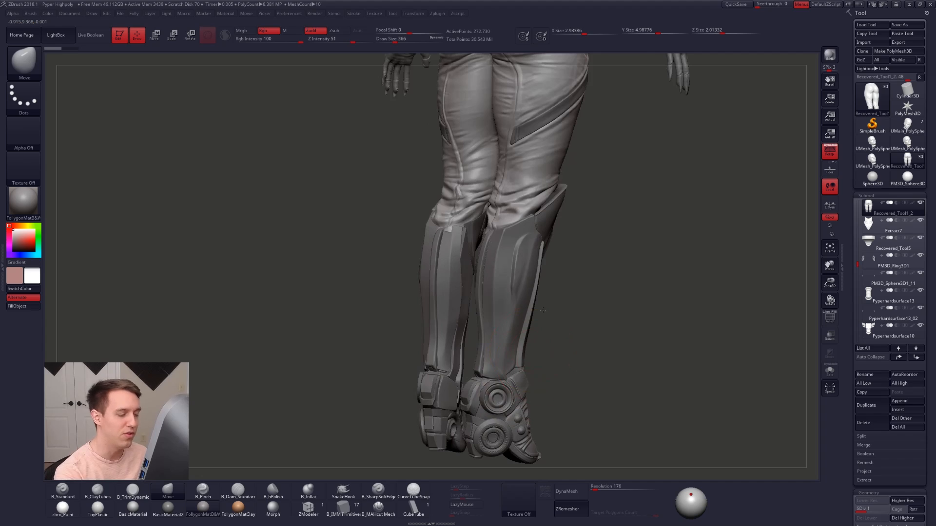
Make the Pyperbootre42 boot details active, and switch to the Pyperbootre31 boot armour from the front.
alt+right_drag(542, 310, 546, 245)
alt+click(511, 315)
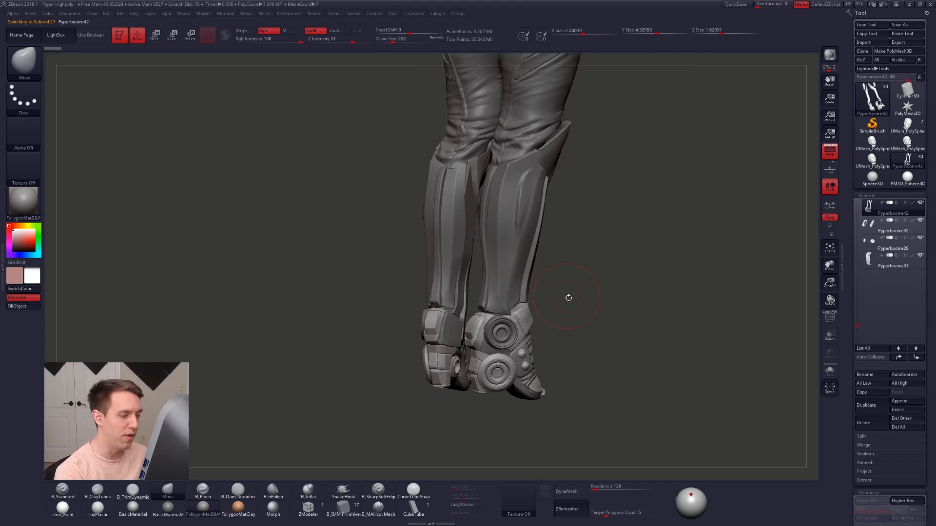
mouse_move(568, 297)
right_down()
mouse_move(532, 261)
mouse_move(537, 349)
mouse_move(449, 359)
right_up()
alt+click(531, 266)
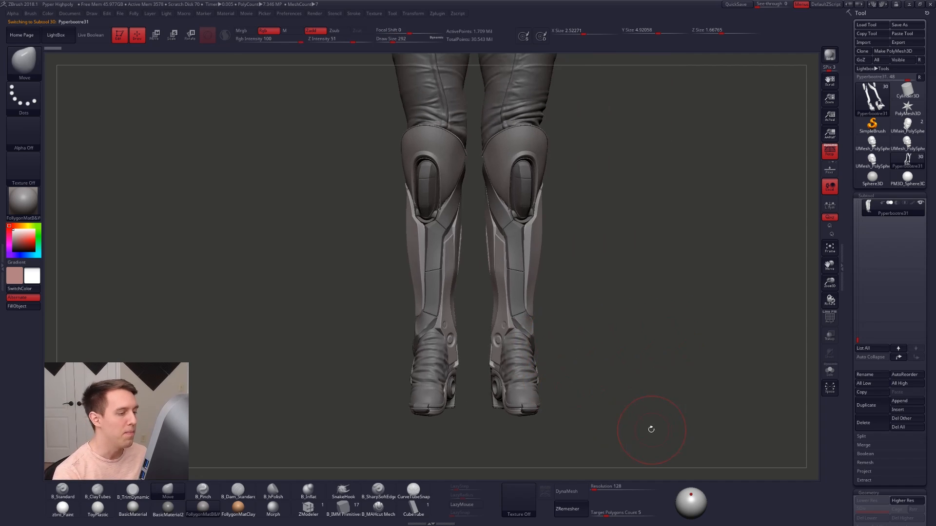
Isolate the boot armour and examine the inner calf contour from the front.
mouse_move(488, 324)
right_down()
mouse_move(513, 343)
mouse_move(478, 338)
mouse_move(470, 321)
mouse_move(485, 327)
mouse_move(530, 305)
mouse_move(483, 312)
mouse_move(466, 333)
mouse_move(498, 320)
mouse_move(481, 297)
right_up()
key(alt+s)
right_click(487, 327)
right_click(521, 302)
click(531, 329)
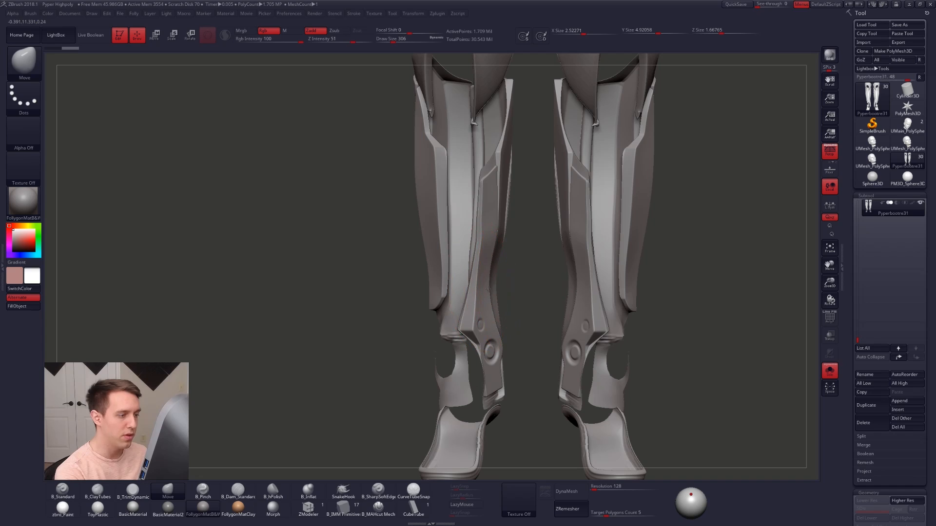
drag(495, 290, 502, 288)
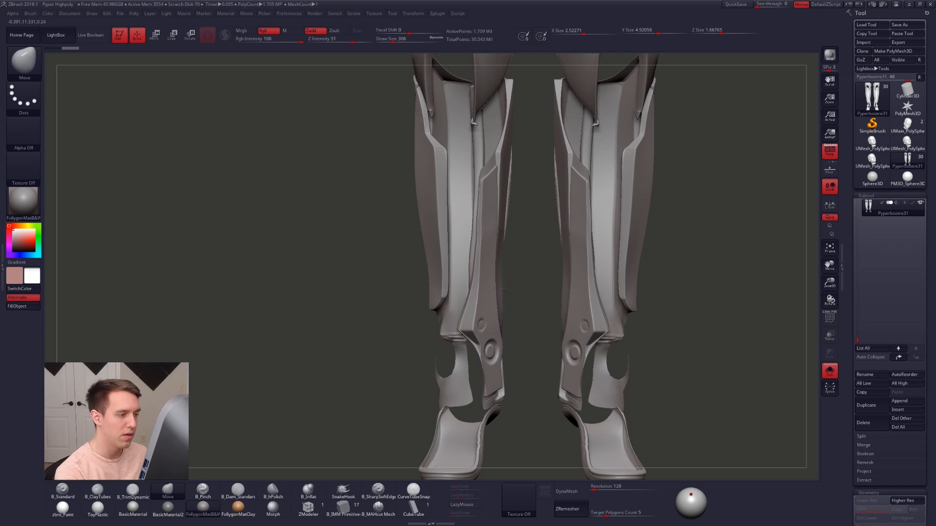
right_drag(504, 289, 514, 411)
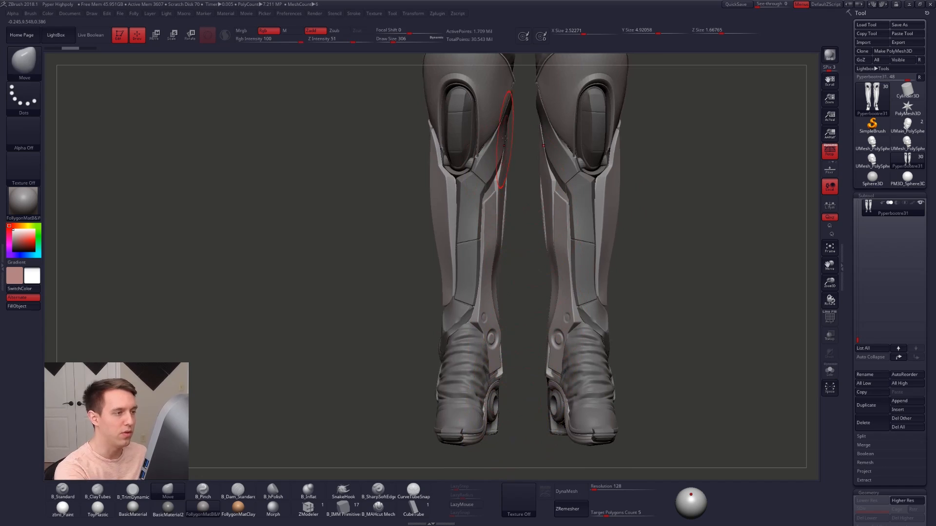
Compare the boot armour in isolation with the complete lower legs in front view.
ctrl+right_drag(635, 390, 607, 360)
key(shift+alt+s)
ctrl+right_drag(499, 262, 500, 282)
key(shift+alt+s)
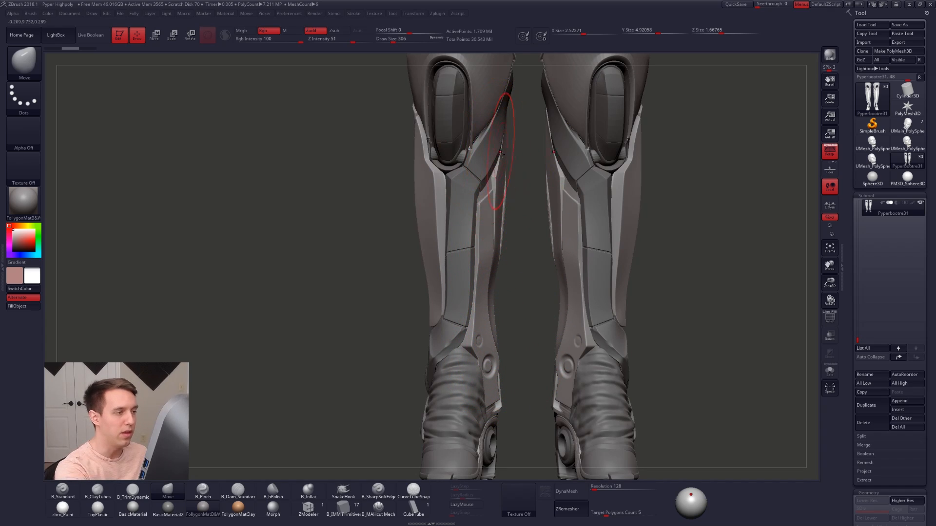
mouse_move(551, 206)
alt+right_down()
mouse_move(542, 274)
mouse_move(612, 325)
mouse_move(586, 320)
alt+right_up()
key(alt+shift+s)
mouse_move(531, 254)
ctrl+right_down()
mouse_move(539, 276)
mouse_move(523, 249)
ctrl+right_up()
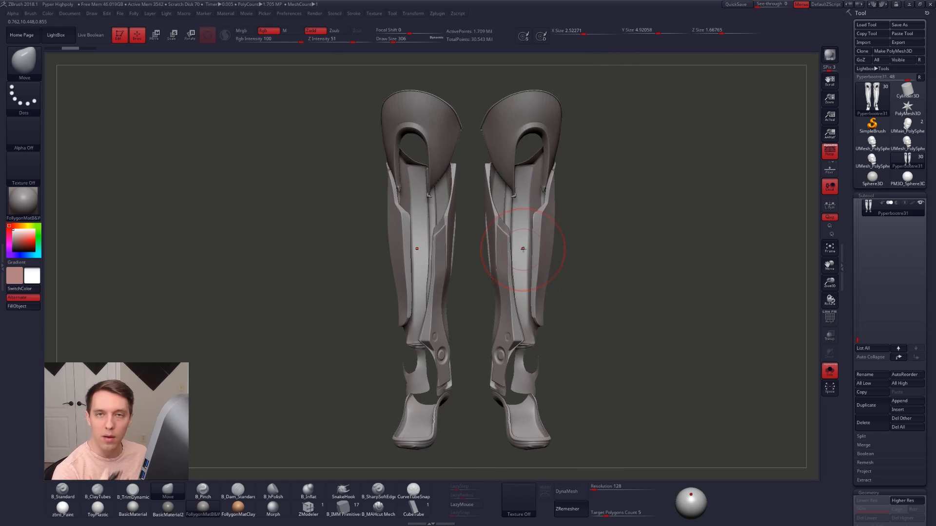
key(alt+shift+s)
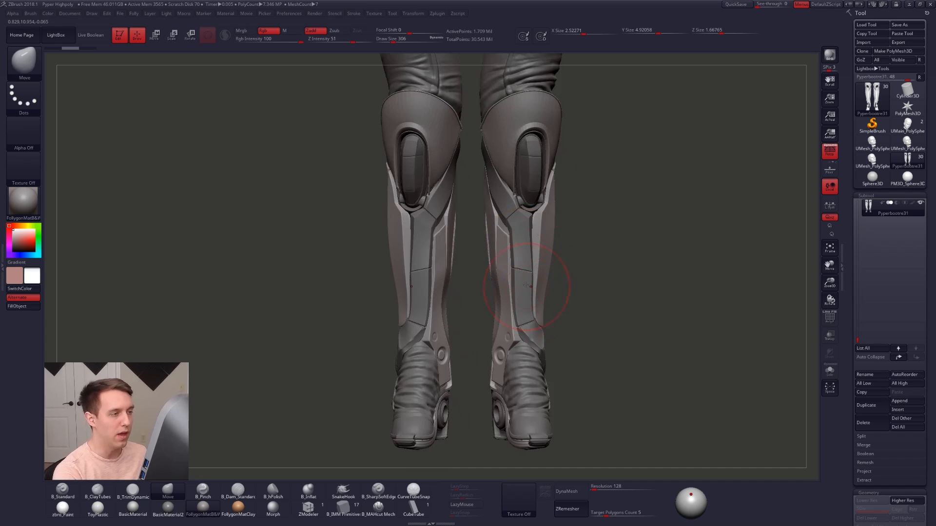
alt+right_drag(516, 235, 504, 247)
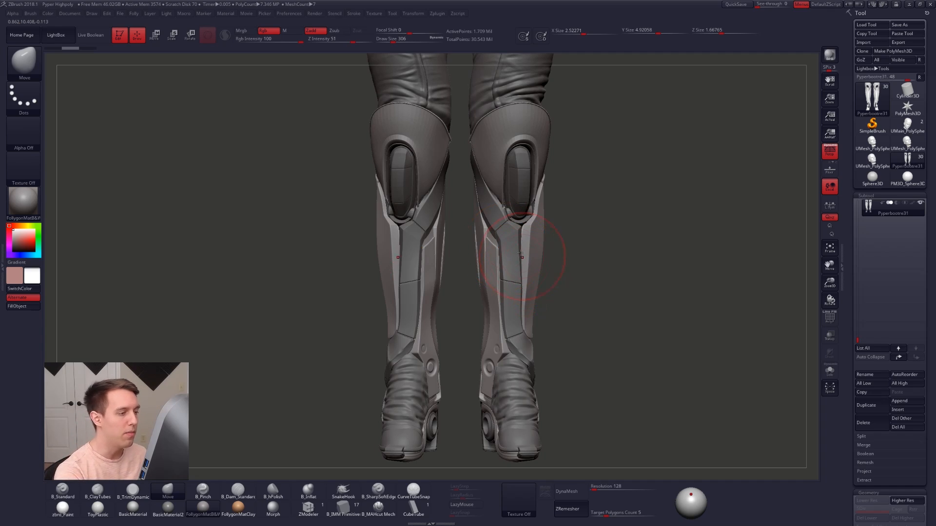
alt+right_drag(522, 244, 495, 178)
key(alt+s)
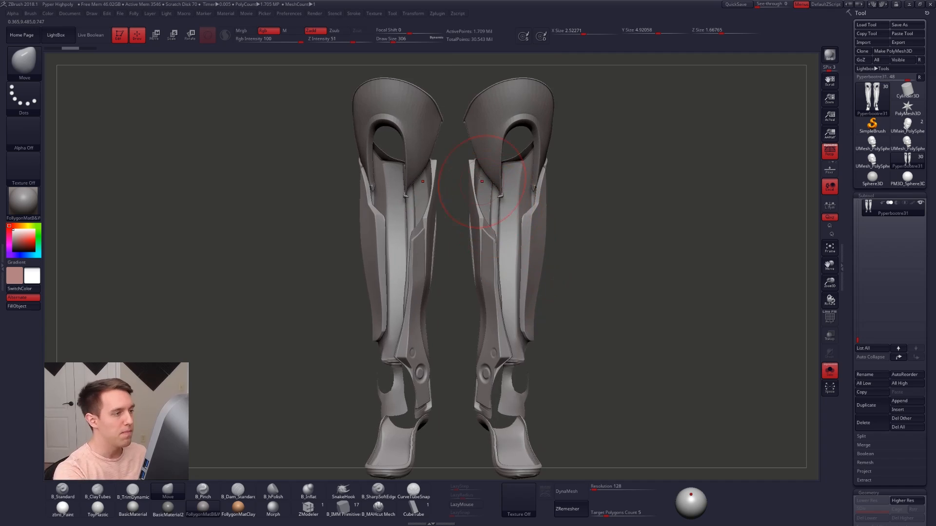
Lay a transpose line along the outer silhouette of one lower leg from knee to ankle, and return to Draw mode.
key(w)
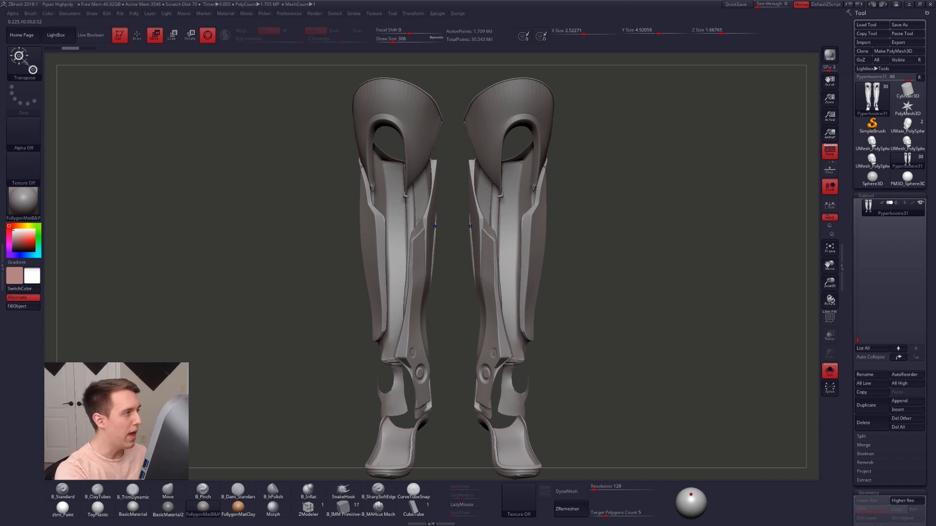
click(207, 35)
drag(468, 313, 467, 435)
mouse_move(553, 95)
mouse_down()
mouse_move(551, 427)
mouse_move(530, 424)
mouse_move(531, 432)
mouse_up()
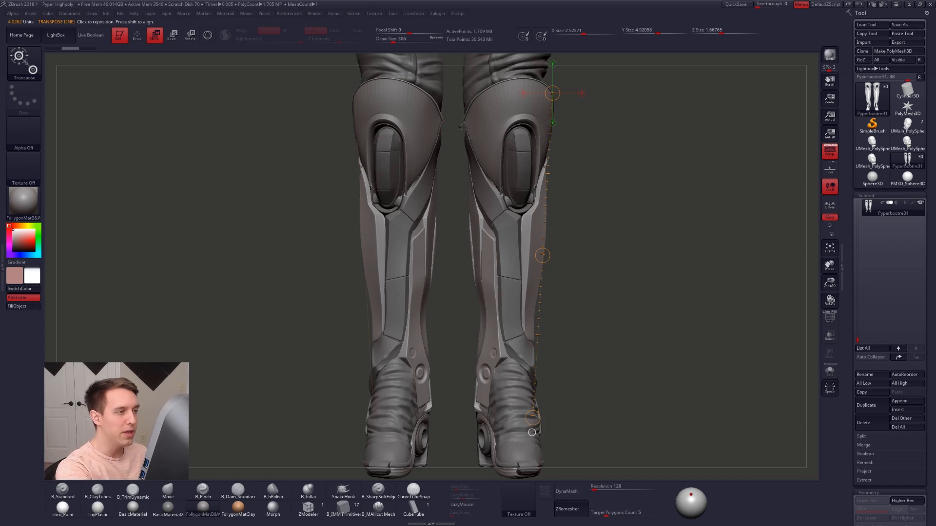
key(q)
mouse_move(464, 123)
ctrl+mouse_down()
mouse_move(497, 438)
mouse_move(532, 341)
mouse_move(557, 98)
ctrl+mouse_up()
ctrl+drag(574, 215, 582, 229)
mouse_move(455, 273)
mouse_down()
mouse_move(606, 278)
mouse_move(596, 249)
mouse_up()
Switch to the Move brush and reshape the calf silhouette of the boot armour with short pulls in front view.
key(b)
key(m)
key(v)
key(space)
drag(592, 254, 619, 283)
key(space)
drag(556, 250, 567, 238)
drag(515, 270, 508, 271)
drag(499, 283, 505, 303)
key(space)
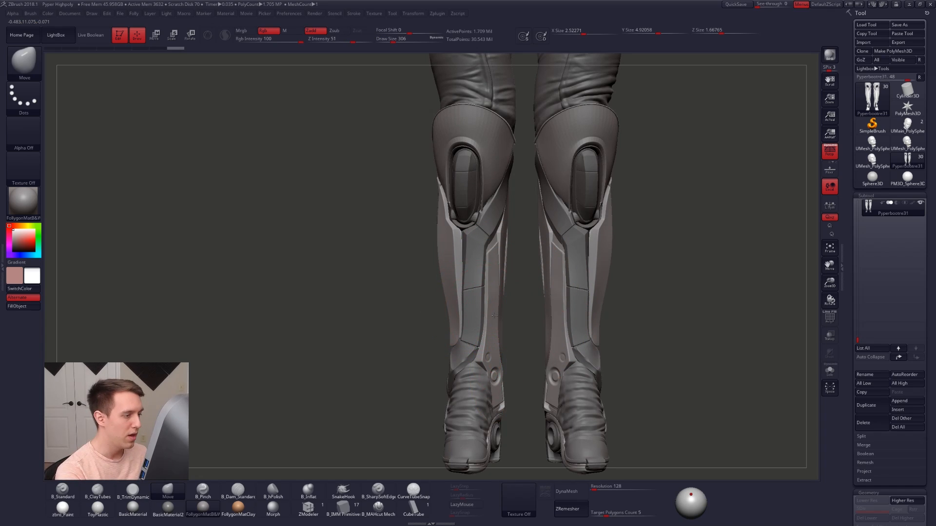
Drop the boot armour to subdivision level 1, try to reconstruct a lower level, and check its wireframe from behind.
drag(494, 315, 515, 319)
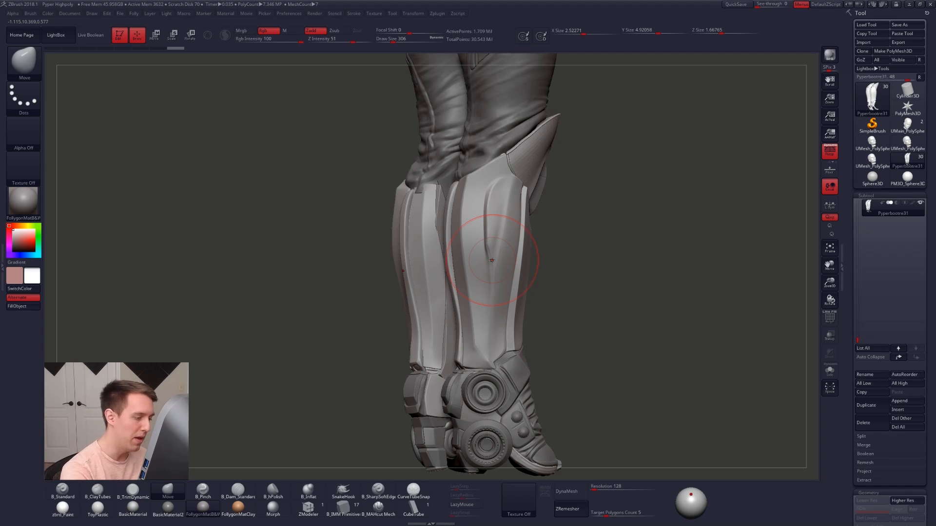
drag(858, 481, 858, 306)
click(867, 364)
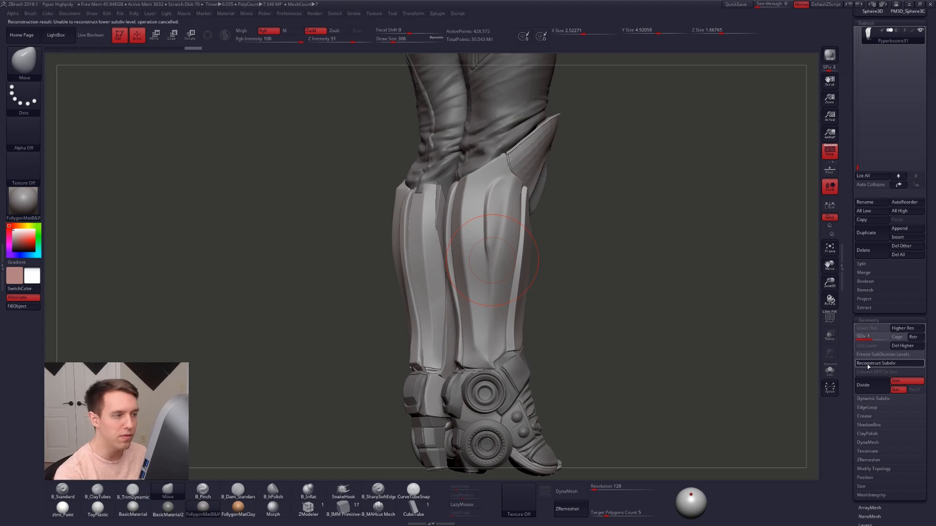
right_drag(510, 284, 463, 312)
key(shift+f)
key(shift+f)
Reduce the Move brush's draw size to 121 with the boots seen from below.
right_drag(522, 313, 436, 246)
mouse_move(487, 268)
ctrl+right_down()
mouse_move(492, 243)
mouse_move(541, 271)
mouse_move(532, 239)
mouse_move(522, 282)
mouse_move(483, 287)
ctrl+right_up()
key(space)
drag(511, 239, 507, 239)
alt+right_drag(510, 271, 510, 338)
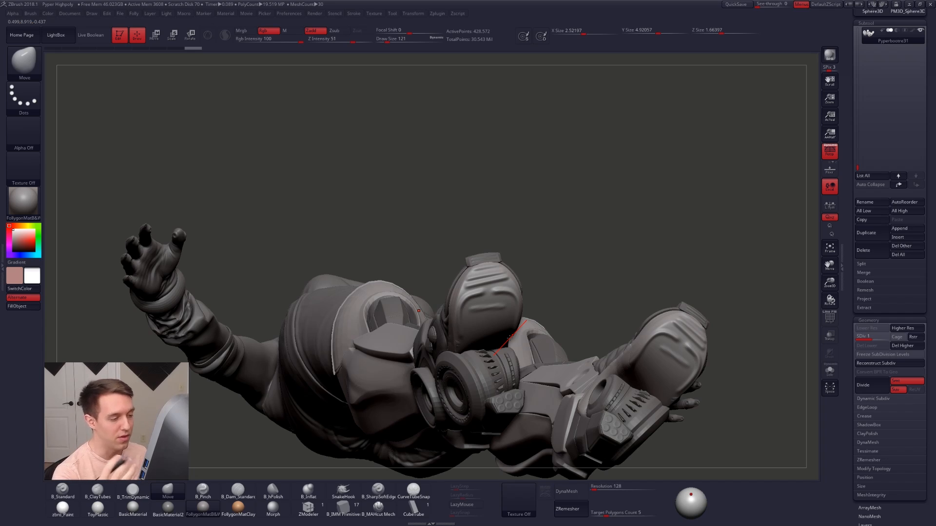
Return the boot armour to subdivision level 2 in isolation, shrink the brush further, and show the whole figure again.
key(alt+s)
alt+right_drag(480, 317, 496, 305)
key(d)
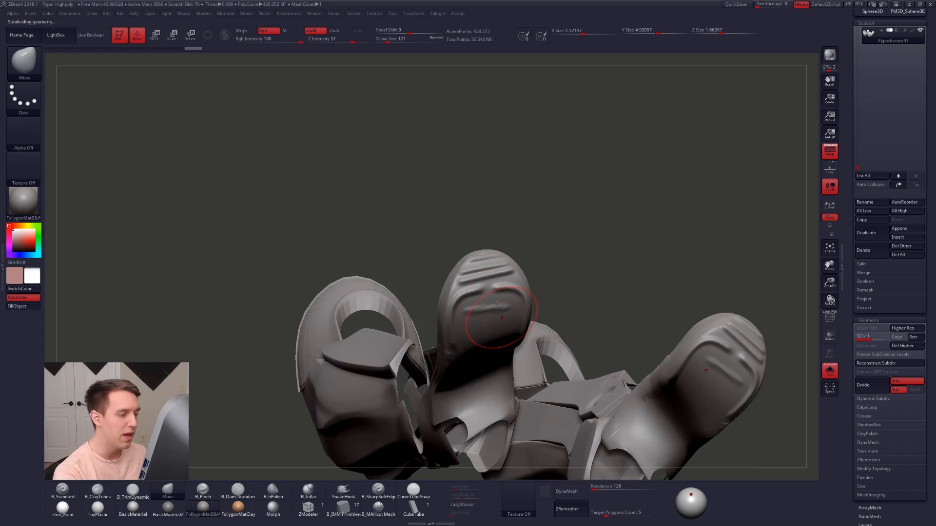
key(s)
drag(498, 313, 493, 313)
mouse_move(501, 316)
right_down()
mouse_move(486, 319)
mouse_move(482, 344)
right_up()
key(alt+s)
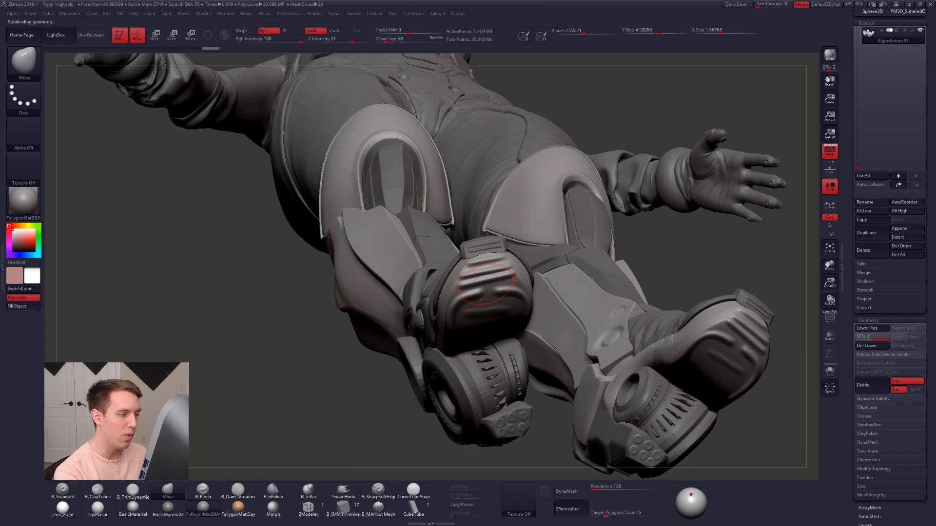
Examine the lower legs from the front and the calf armour's wireframe from behind.
mouse_move(483, 289)
right_down()
mouse_move(484, 308)
mouse_move(505, 291)
mouse_move(504, 270)
mouse_move(482, 273)
right_up()
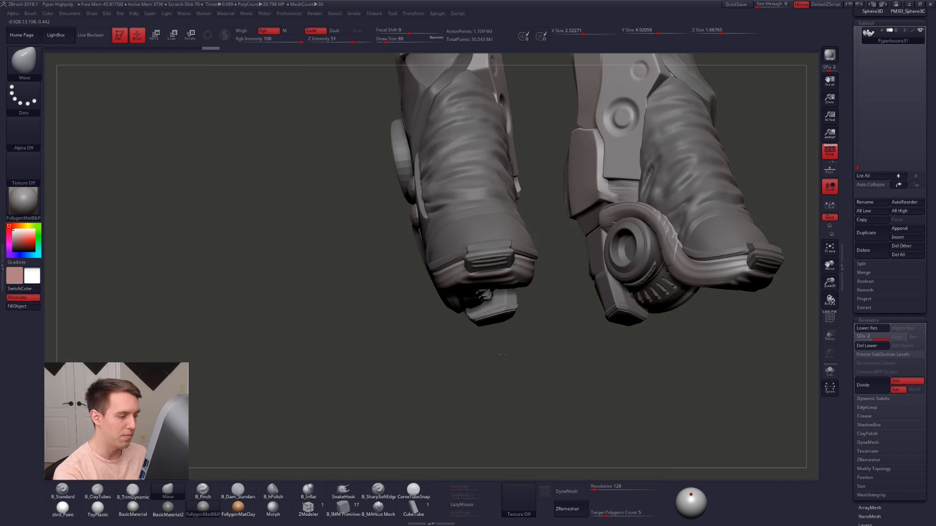
right_drag(491, 295, 496, 300)
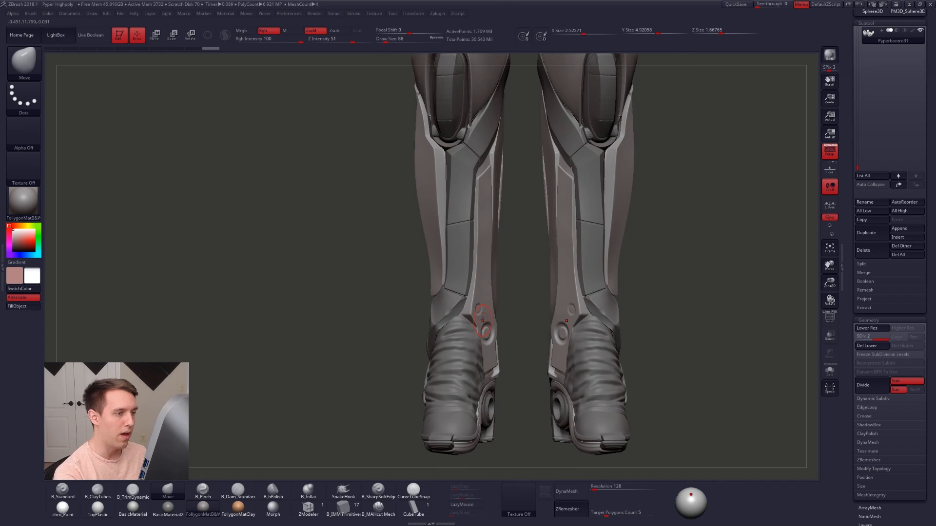
mouse_move(483, 320)
right_down()
mouse_move(506, 296)
mouse_move(547, 300)
right_up()
key(shift+f)
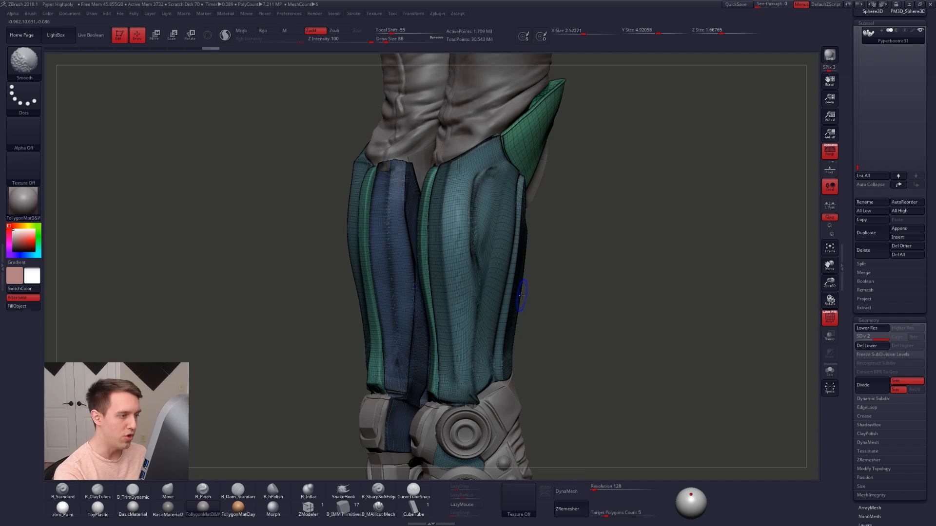
key(shift+f)
mouse_move(472, 382)
right_down()
mouse_move(486, 373)
mouse_move(470, 312)
mouse_move(446, 292)
mouse_move(463, 290)
mouse_move(450, 317)
right_up()
Isolate the boot armour and try smoothing the narrow strip down the back of the calf with long strokes.
key(alt+s)
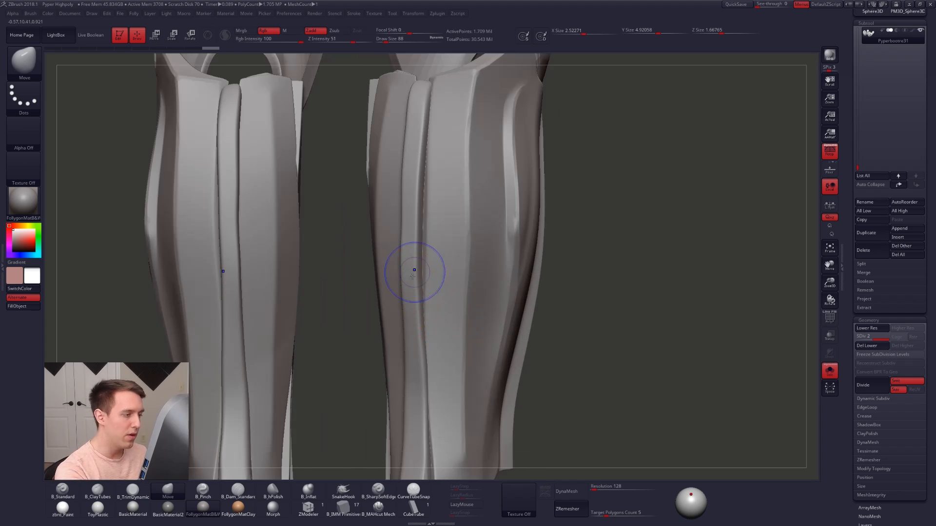
shift+drag(409, 276, 419, 93)
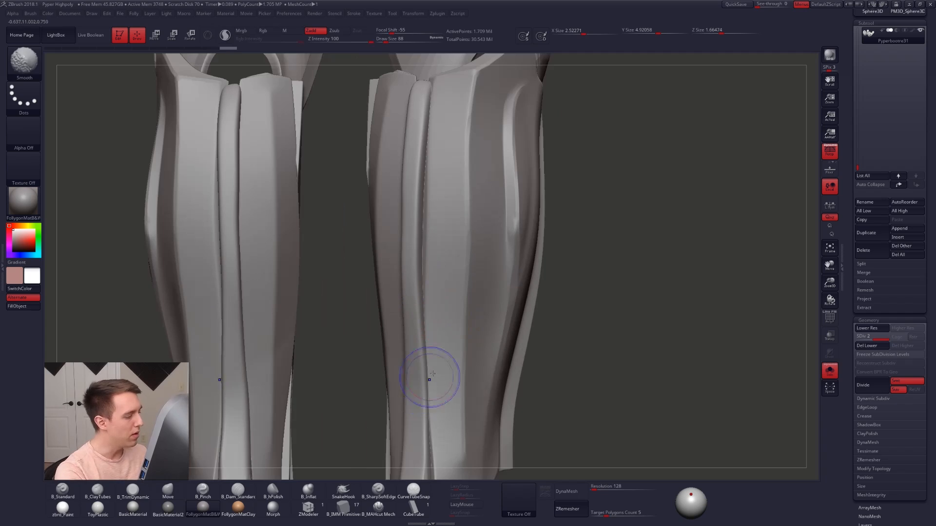
shift+drag(428, 380, 420, 93)
mouse_move(428, 324)
right_down()
mouse_move(463, 292)
mouse_move(514, 298)
mouse_move(461, 256)
right_up()
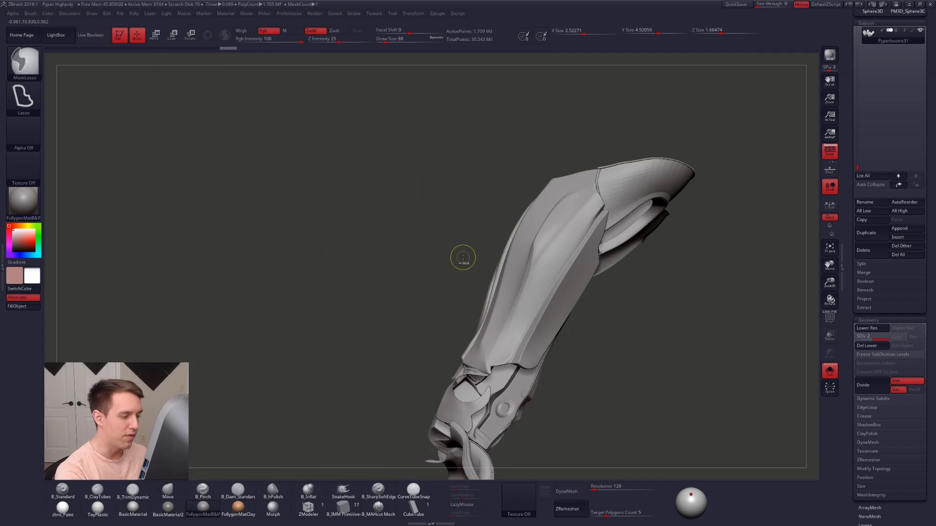
Smooth the narrow rear calf strip upward from the ankle, and show the leg from the side with the other parts visible.
mouse_move(518, 328)
shift+right_down()
mouse_move(559, 321)
mouse_move(561, 331)
shift+right_up()
alt+right_drag(561, 332, 472, 345)
right_drag(377, 390, 420, 386)
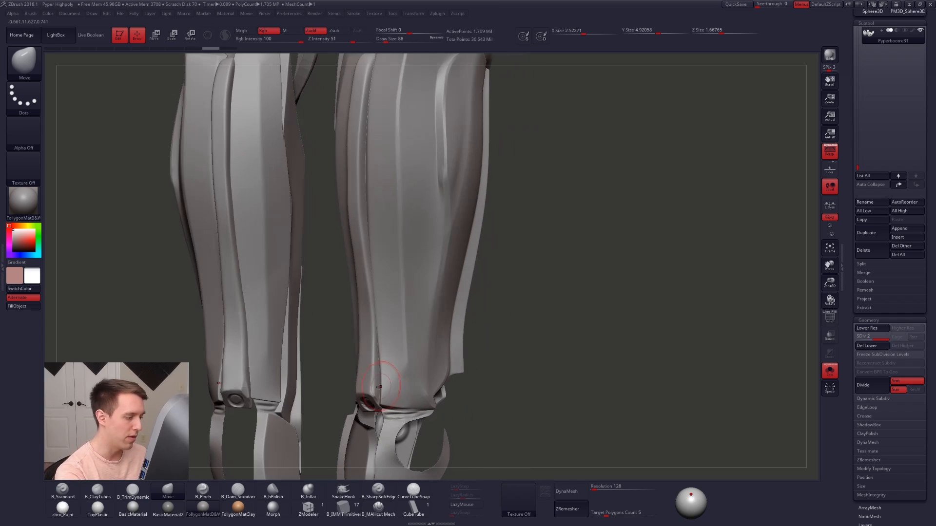
shift+drag(370, 385, 375, 346)
alt+right_drag(372, 355, 376, 370)
shift+drag(375, 385, 379, 215)
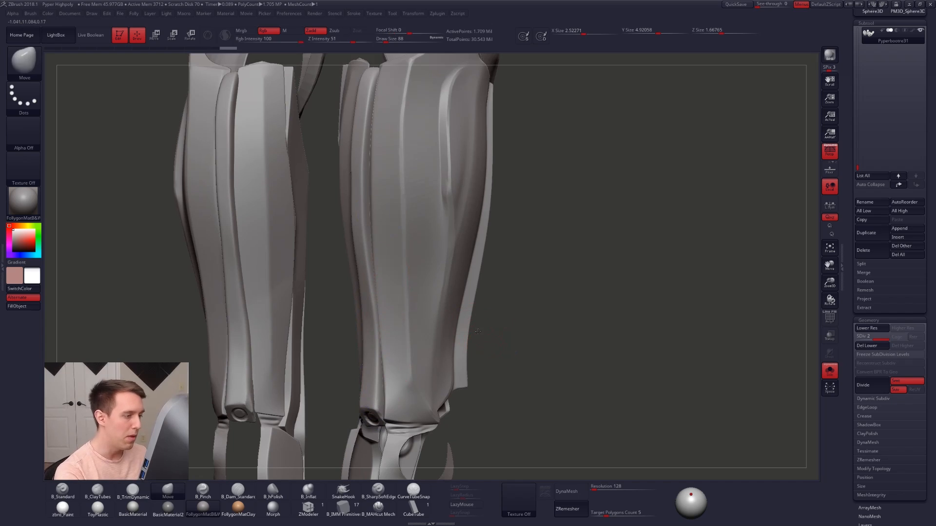
mouse_move(489, 338)
ctrl+right_down()
mouse_move(502, 319)
mouse_move(477, 356)
mouse_move(673, 407)
ctrl+right_up()
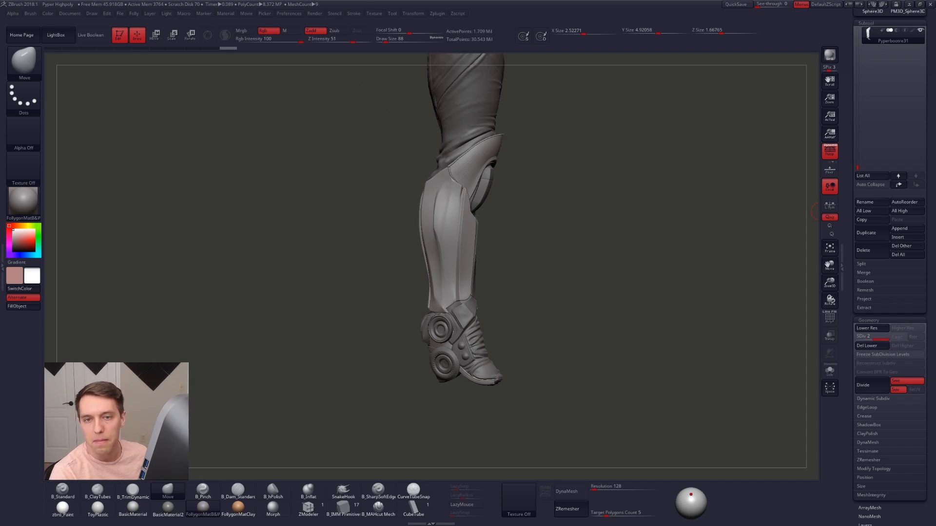
Bring up the Dora Milaje reference photo in Chrome, switch back to ZBrush, and show the full figure at an angle.
drag(935, 122, 668, 4)
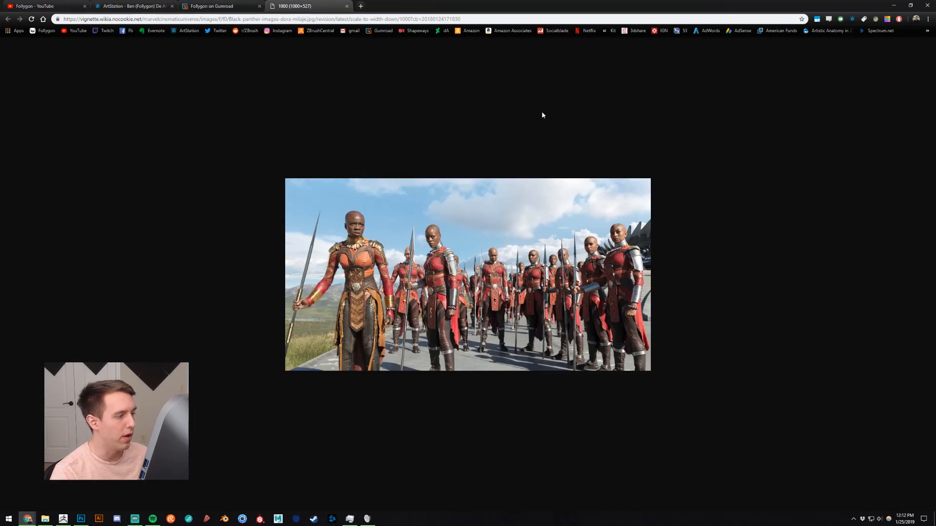
key(alt+Tab)
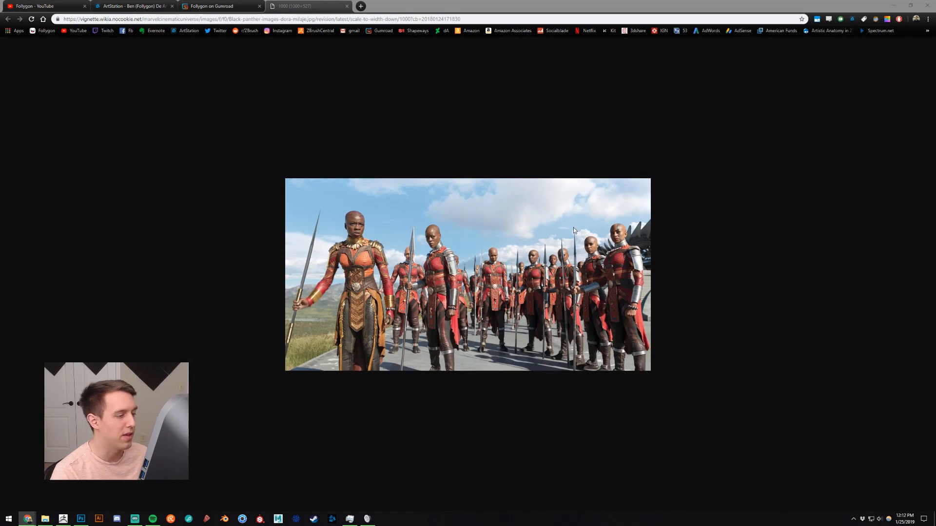
key(alt+Tab)
key(alt+Tab)
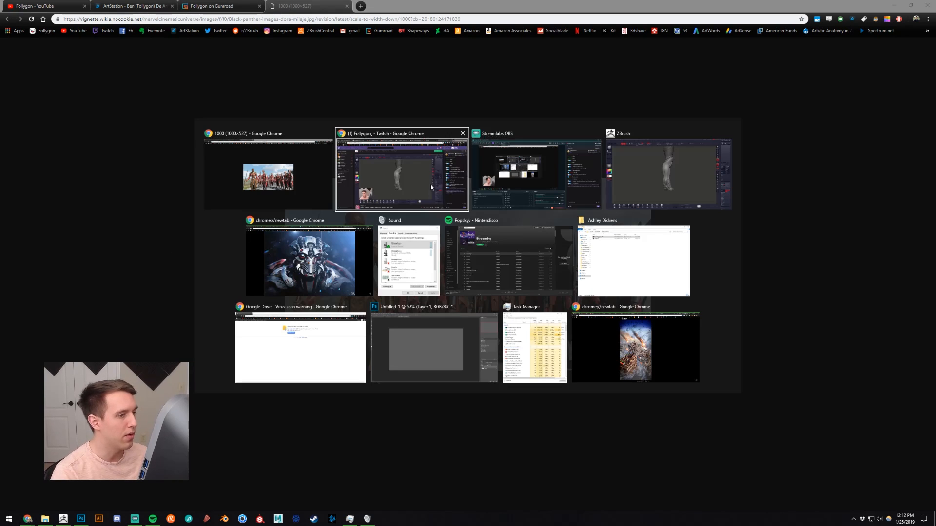
click(624, 162)
drag(609, 193, 496, 196)
alt+drag(471, 253, 491, 258)
Compare the full figure with the reference photo in Chrome, close the photo's tab, and return to ZBrush.
key(alt+Tab)
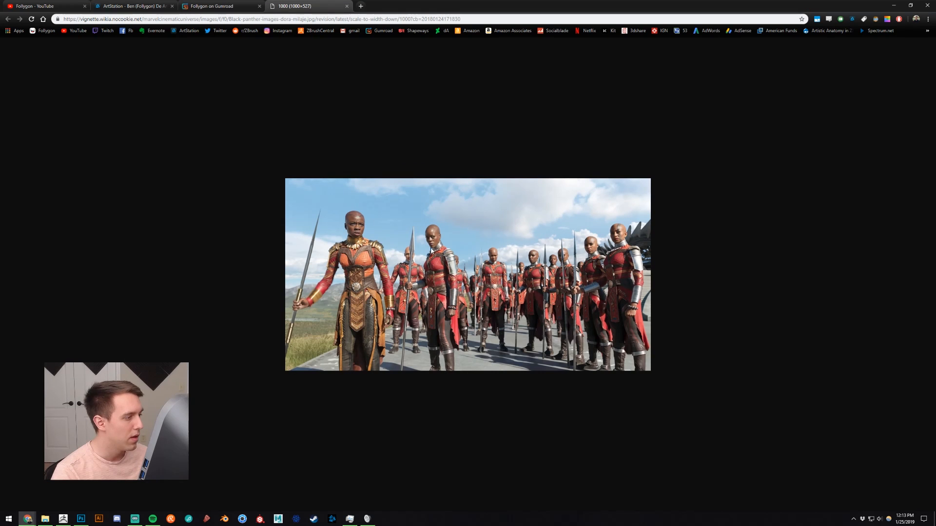
key(alt+Tab)
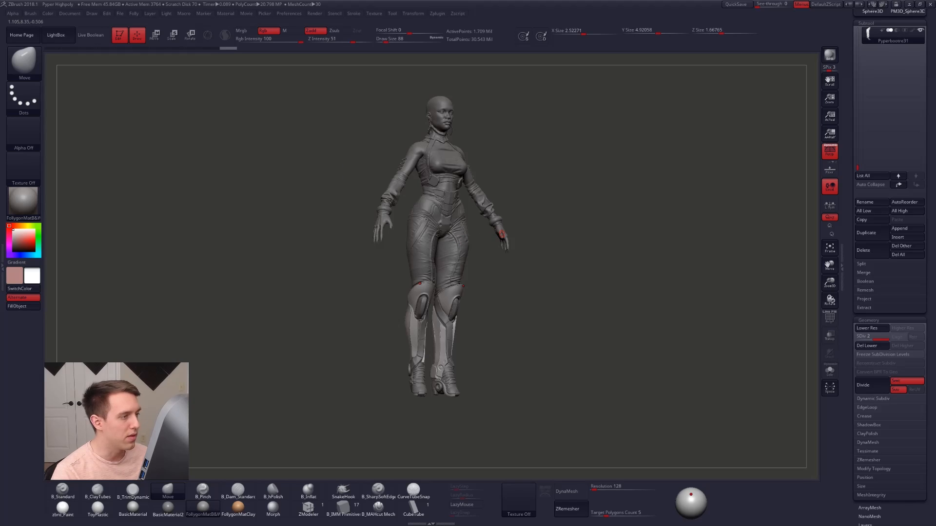
key(alt+Tab)
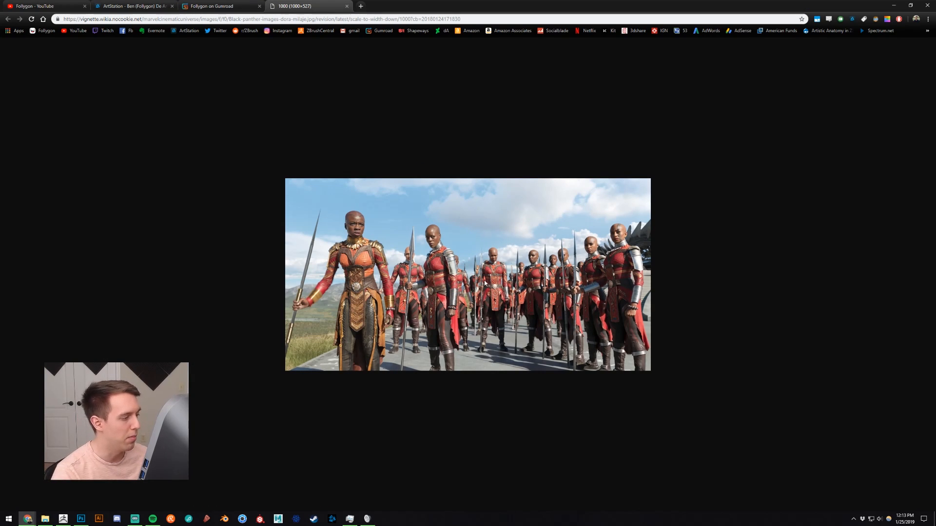
key(alt+Tab)
key(alt+Tab)
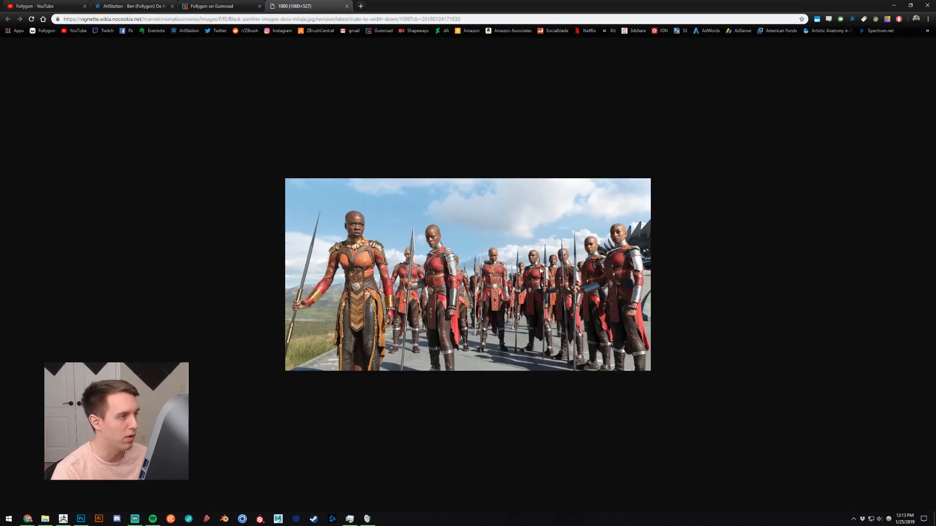
key(ctrl+w)
key(alt+Tab)
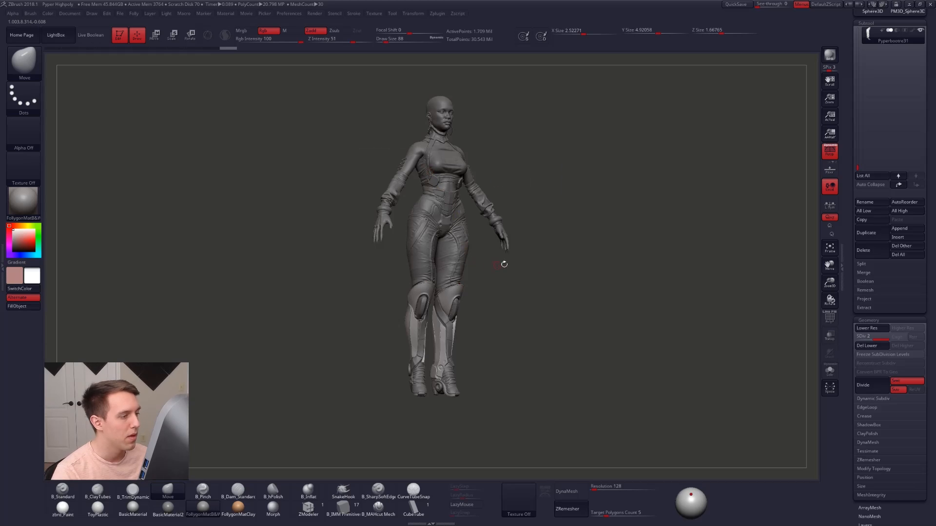
Show the full figure from the front with polypaint colours displayed on all subtools.
shift+drag(620, 309, 611, 308)
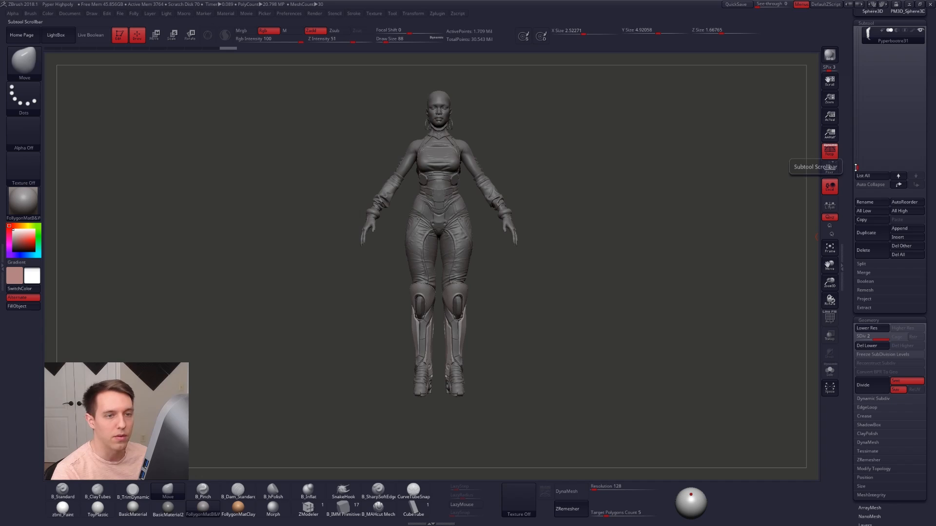
drag(853, 167, 856, 313)
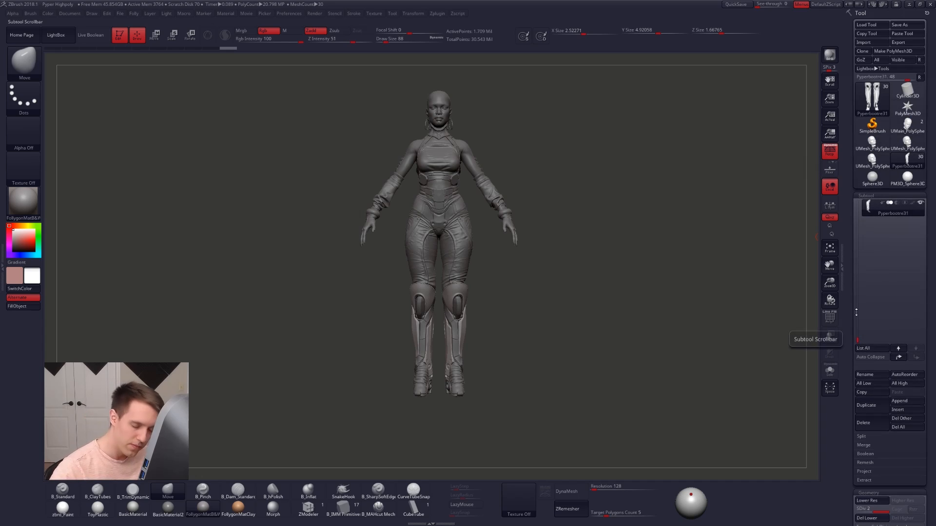
click(911, 203)
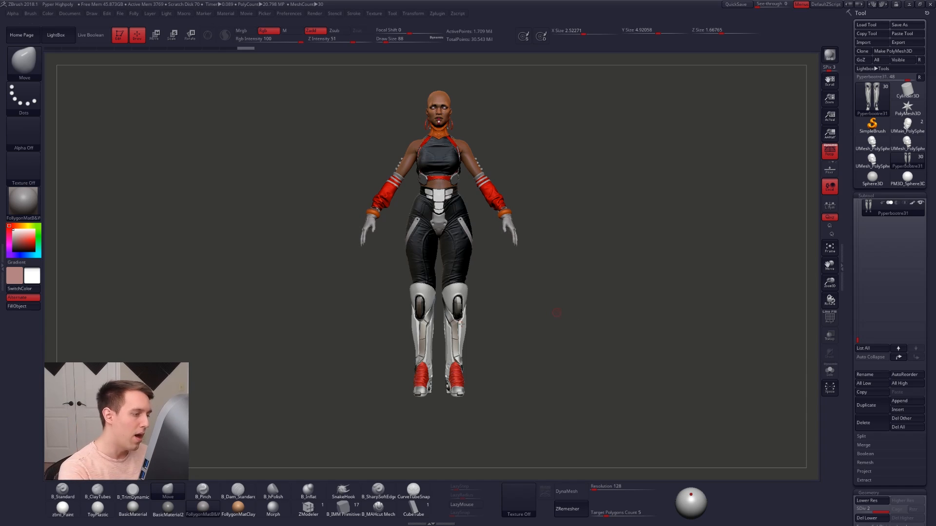
Make the PM3D_Sphere3D1_9 gloves active, isolate them, and set the draw size to 38.
alt+drag(556, 312, 504, 373)
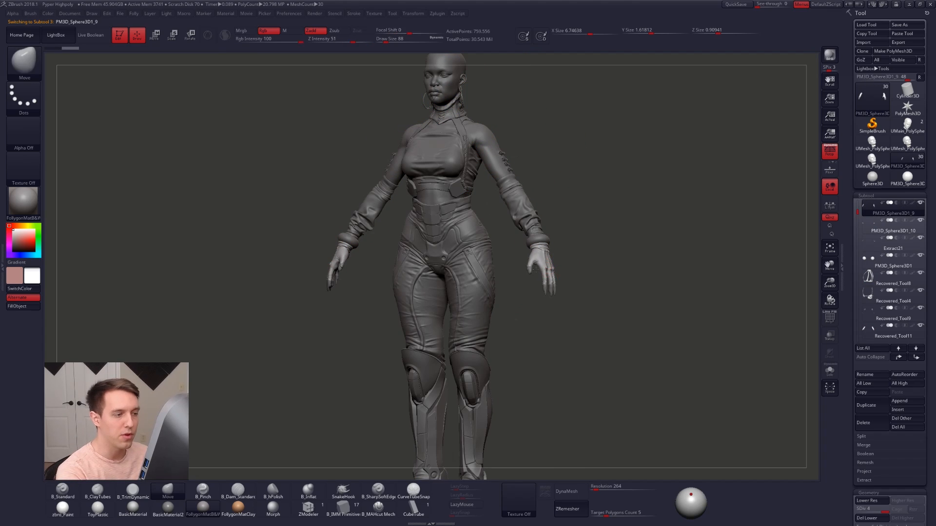
mouse_move(564, 255)
mouse_down()
mouse_move(547, 266)
mouse_move(559, 273)
mouse_up()
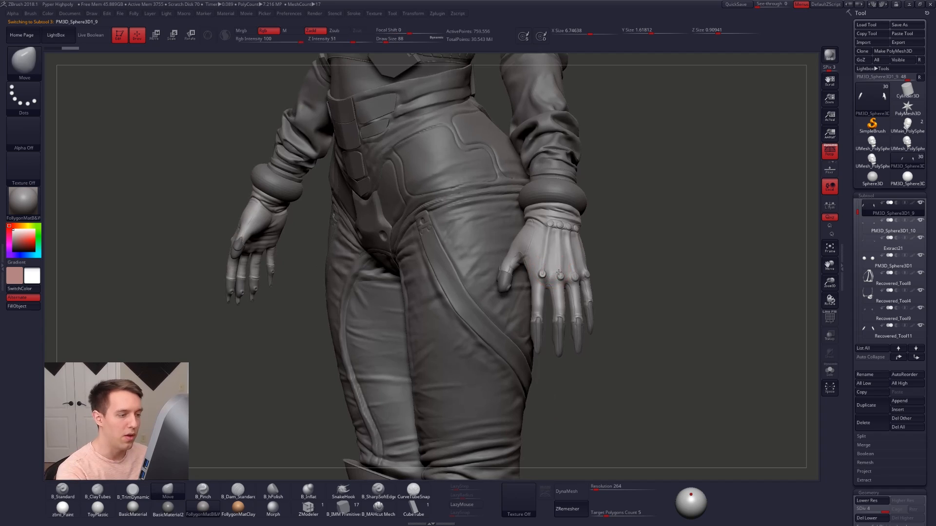
right_drag(559, 273, 576, 307)
key(alt+s)
key(space)
drag(576, 308, 573, 307)
alt+right_drag(590, 356, 570, 315)
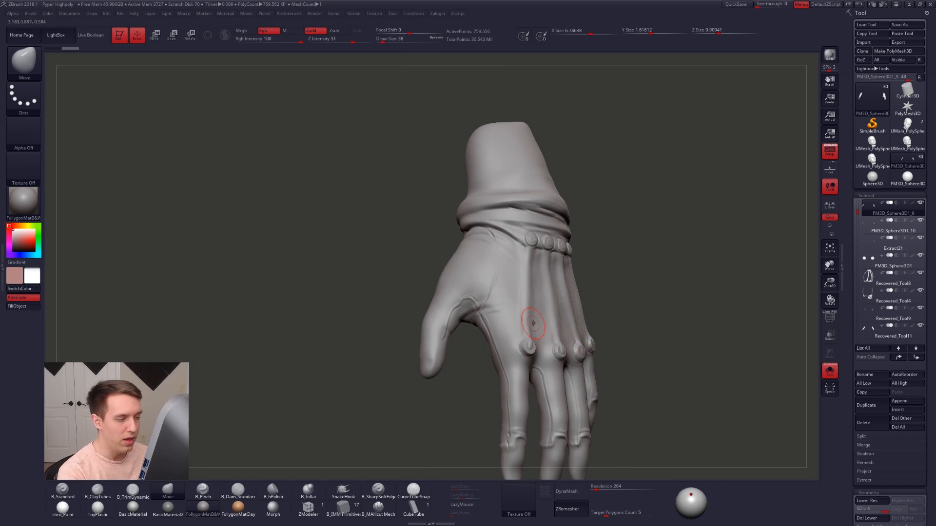
Examine the isolated glove's wireframe and the knuckle details on the back of the hand.
mouse_move(540, 360)
alt+right_down()
mouse_move(537, 314)
mouse_move(539, 345)
alt+right_up()
key(shift)
key(shift+f)
key(shift+f)
right_drag(553, 308, 465, 327)
ctrl+right_drag(545, 330, 545, 348)
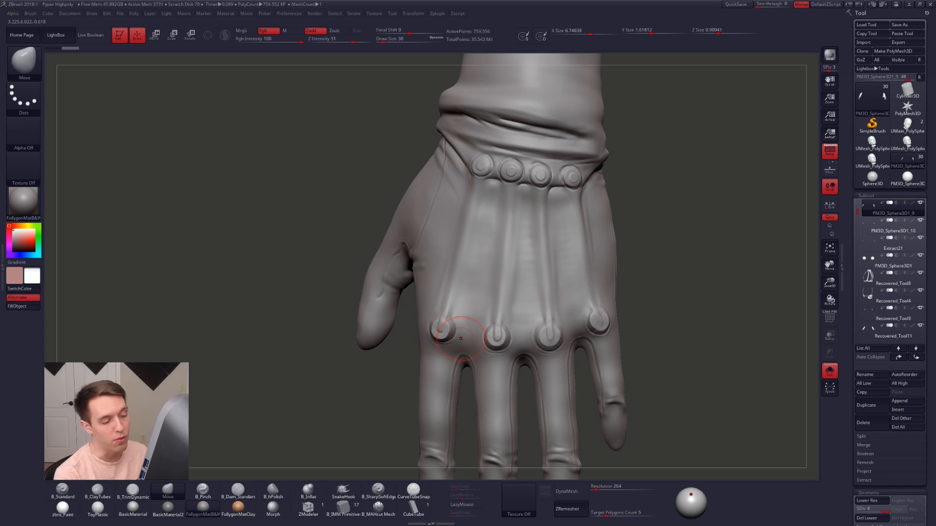
Set the draw size to 21 for working around the glove's knuckles.
mouse_move(500, 347)
right_down()
mouse_move(575, 341)
mouse_move(485, 337)
mouse_move(503, 339)
mouse_move(480, 328)
mouse_move(487, 353)
mouse_move(501, 339)
right_up()
key(s)
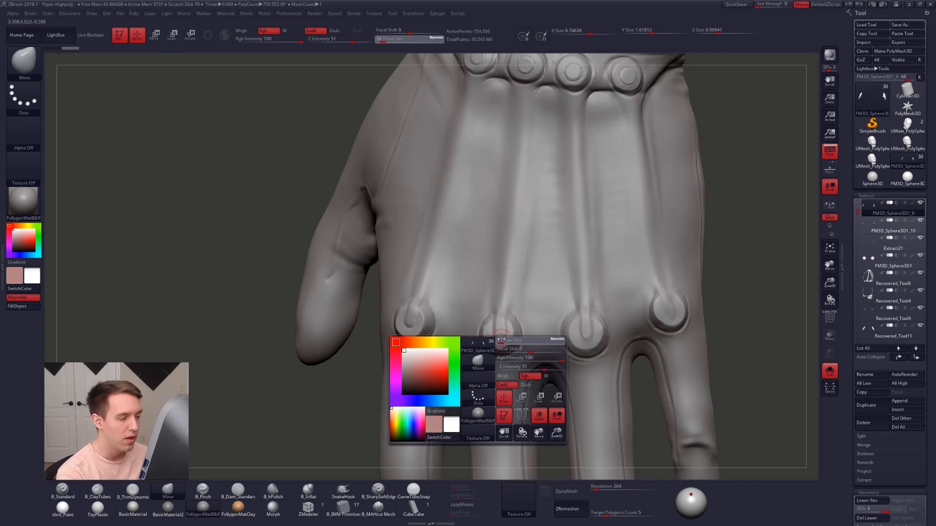
drag(502, 339, 498, 340)
key(s)
drag(439, 329, 442, 330)
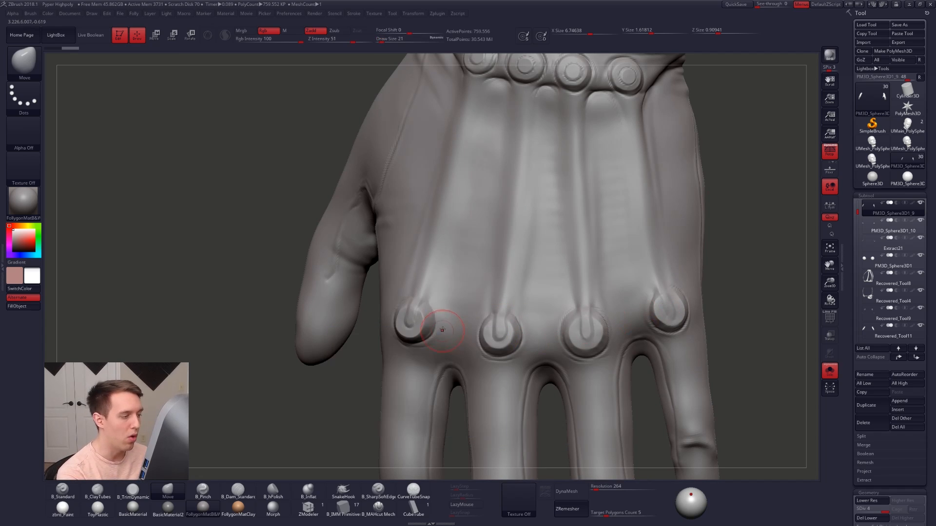
mouse_move(454, 344)
ctrl+right_down()
mouse_move(463, 340)
mouse_move(439, 335)
ctrl+right_up()
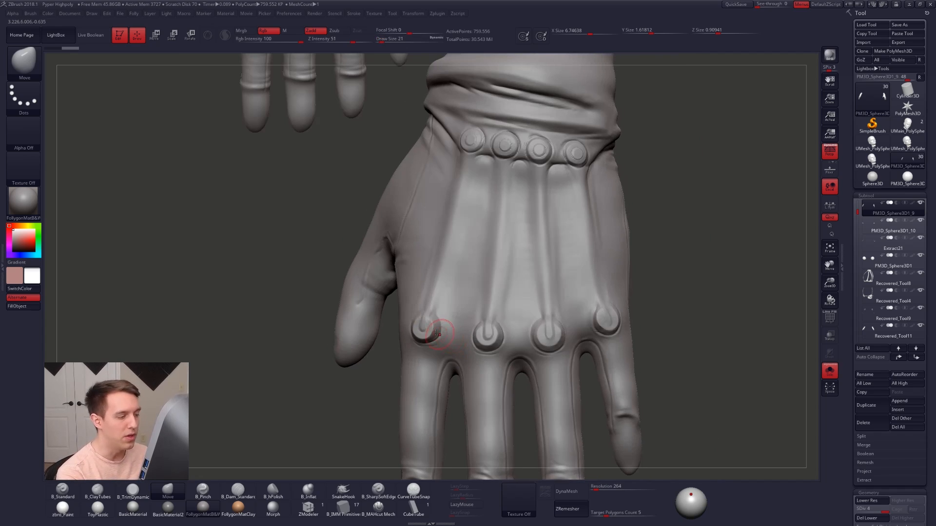
Mark the gaps between the glove's knuckles with masking strokes, inverting the mask partway, and clear the mask.
mouse_move(448, 326)
ctrl+mouse_down()
mouse_move(418, 356)
mouse_move(444, 361)
ctrl+mouse_up()
key(ctrl+i)
ctrl+alt+drag(509, 319, 510, 360)
mouse_move(542, 308)
ctrl+alt+mouse_down()
mouse_move(524, 327)
mouse_move(538, 323)
ctrl+alt+mouse_up()
ctrl+drag(670, 318, 683, 330)
mouse_move(551, 341)
ctrl+right_down()
mouse_move(526, 307)
mouse_move(599, 297)
ctrl+right_up()
ctrl+drag(612, 302, 626, 317)
Leave the isolated glove view and inspect the whole figure from the side.
right_drag(585, 341, 565, 297)
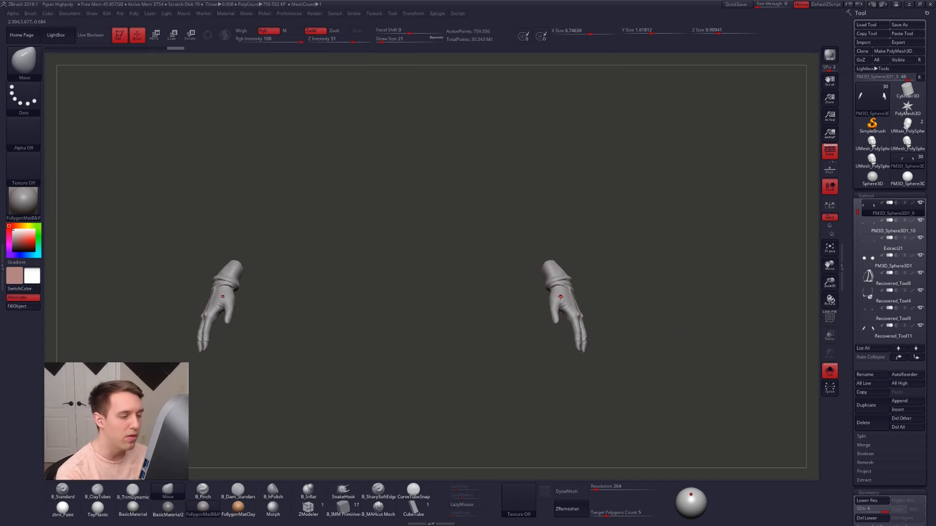
key(alt+s)
alt+right_drag(446, 354, 524, 293)
alt+right_drag(549, 374, 516, 431)
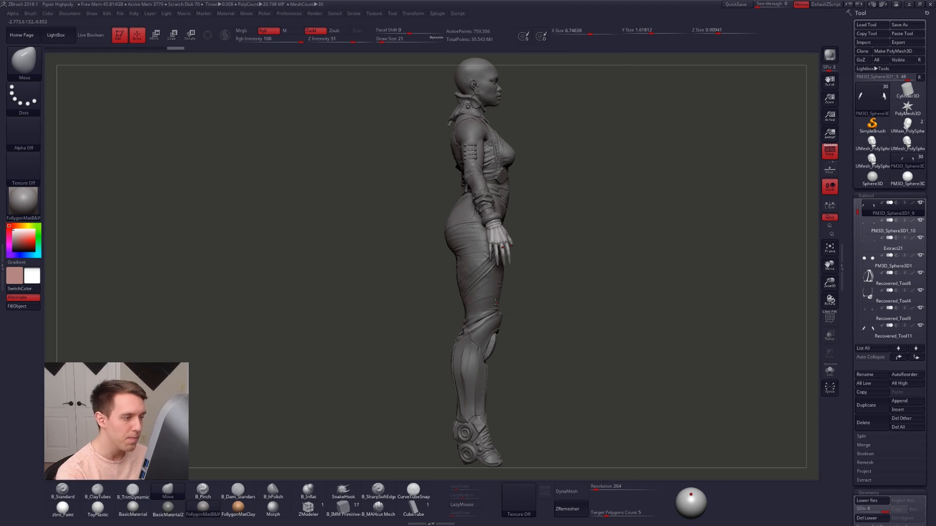
Make the trousers the active subtool and compare the hips and thighs from the side and the front.
alt+right_drag(488, 272, 482, 310)
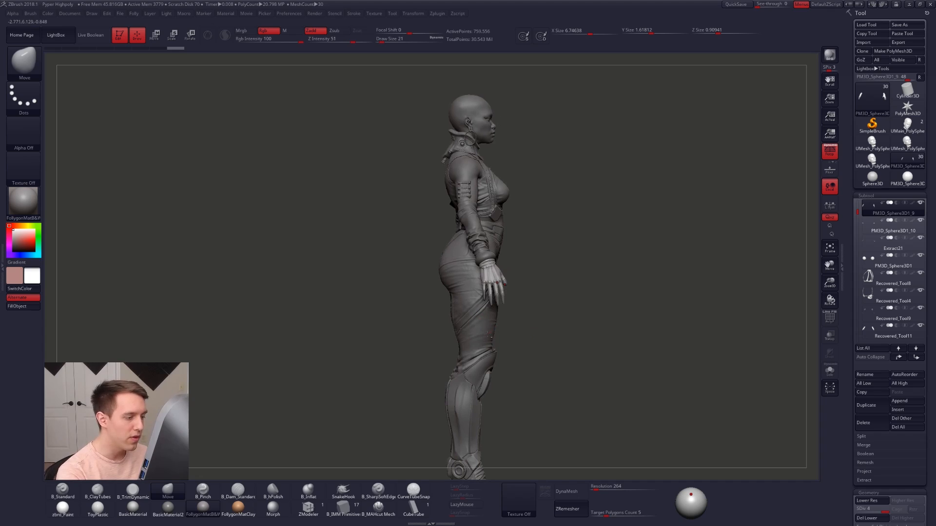
alt+click(482, 335)
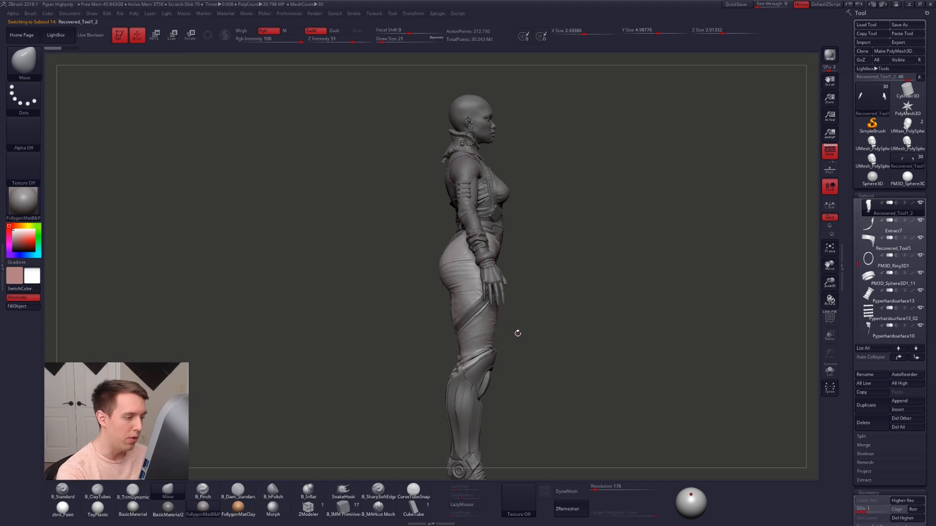
right_drag(609, 333, 510, 351)
ctrl+right_drag(499, 331, 493, 346)
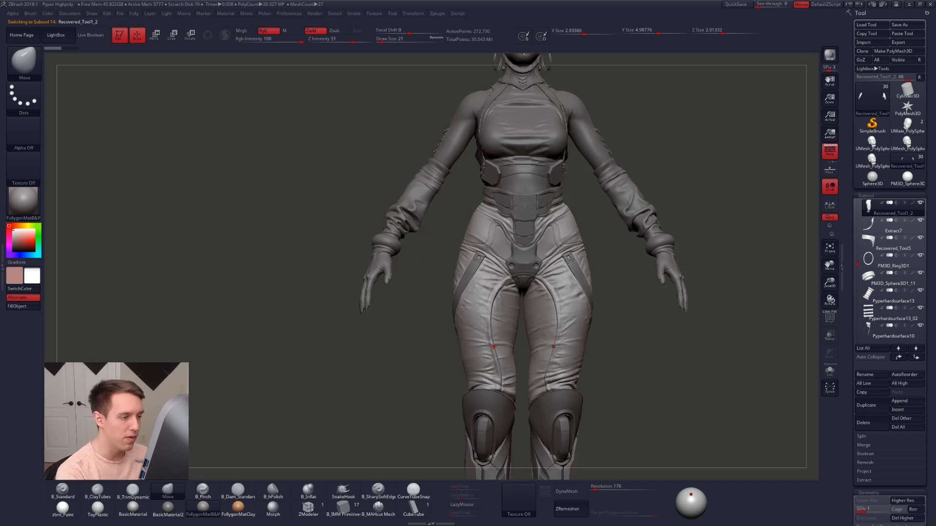
alt+right_drag(500, 310, 502, 350)
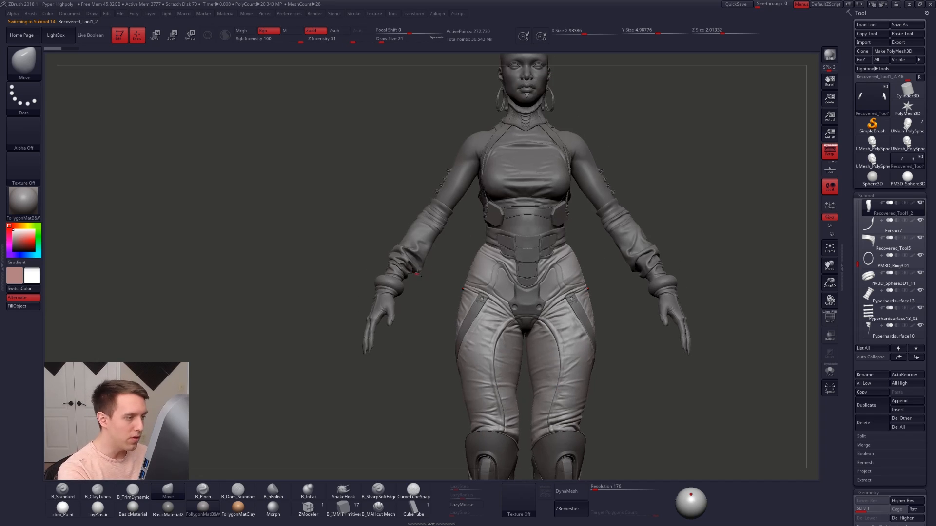
Make the forearm sleeve the active subtool, set the draw size to 113 and isolate the sleeve.
alt+click(418, 263)
key(alt+s)
ctrl+right_drag(417, 263, 510, 320)
key(space)
drag(511, 320, 516, 310)
key(space)
key(ctrl+space)
mouse_move(572, 301)
ctrl+right_down()
mouse_move(474, 276)
mouse_move(424, 331)
mouse_move(463, 331)
mouse_move(507, 305)
mouse_move(531, 305)
mouse_move(516, 286)
mouse_move(536, 282)
ctrl+right_up()
key(alt+s)
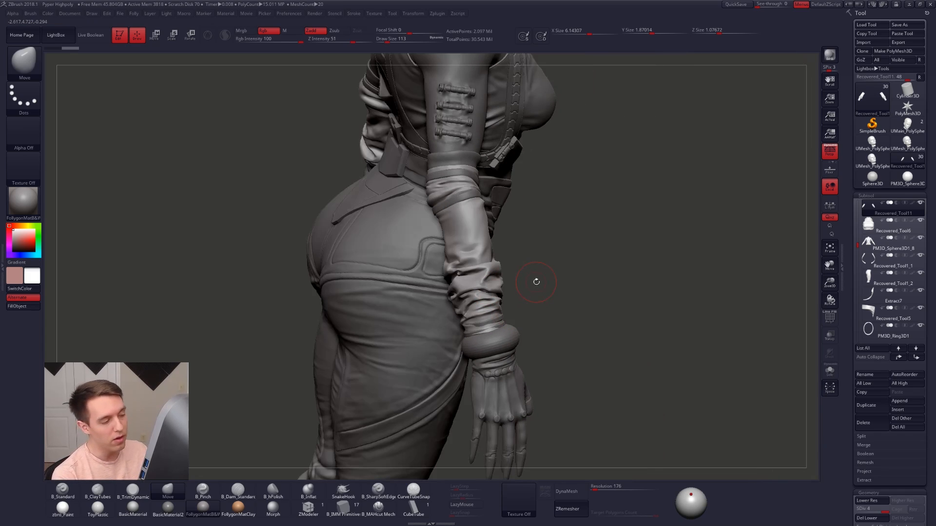
mouse_move(536, 282)
right_down()
mouse_move(511, 285)
mouse_move(571, 324)
right_up()
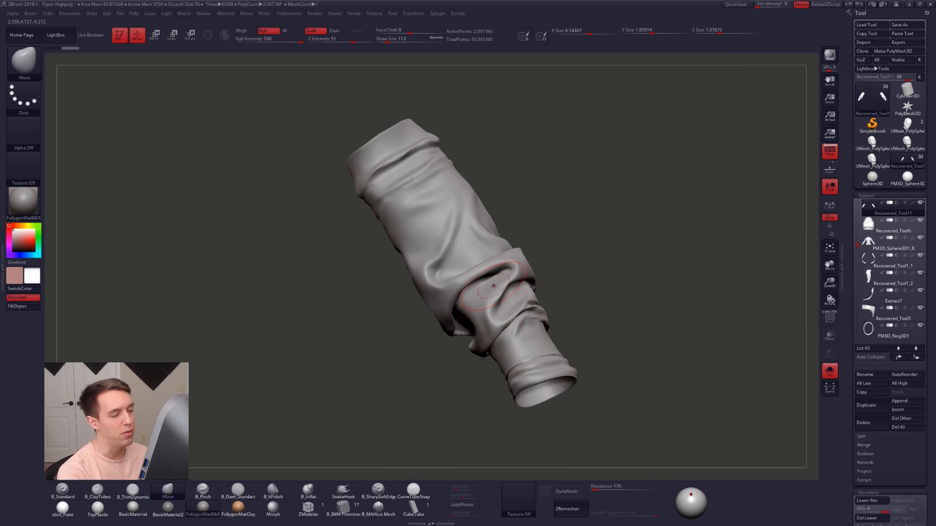
Inspect the isolated sleeve, bring back the rest of the figure and set the draw size to 104.
mouse_move(493, 286)
right_down()
mouse_move(502, 349)
mouse_move(495, 341)
mouse_move(510, 316)
mouse_move(476, 271)
mouse_move(523, 340)
mouse_move(494, 302)
mouse_move(499, 293)
mouse_move(583, 307)
mouse_move(573, 303)
mouse_move(603, 331)
mouse_move(629, 323)
right_up()
key(s)
key(s)
ctrl+right_drag(580, 278, 589, 315)
mouse_move(589, 315)
alt+right_down()
mouse_move(557, 340)
mouse_move(546, 339)
mouse_move(551, 324)
alt+right_up()
key(space)
key(space)
drag(551, 335, 557, 335)
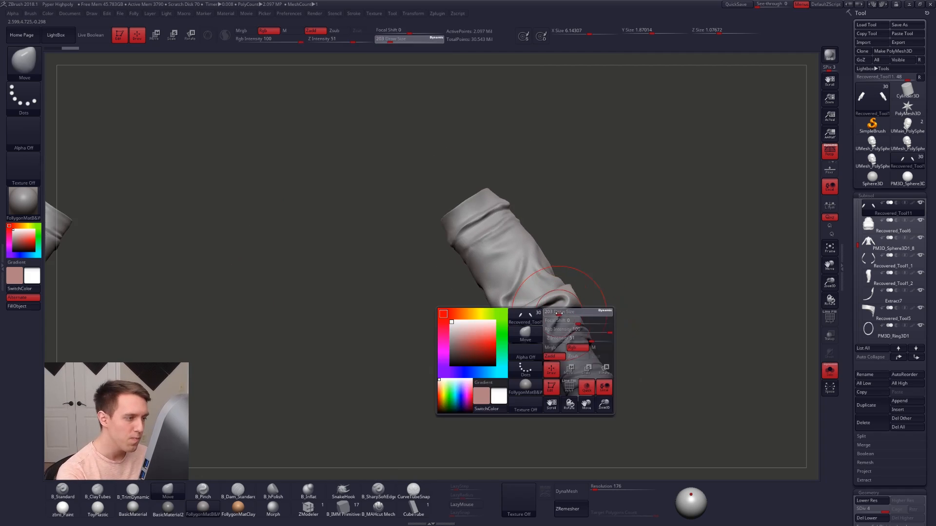
key(s)
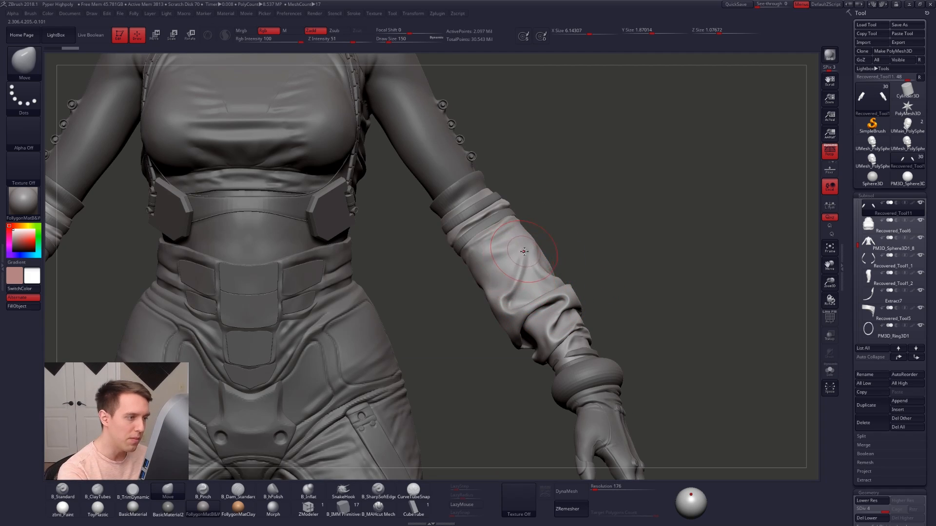
key(space)
drag(525, 263, 518, 263)
alt+right_drag(610, 367, 619, 398)
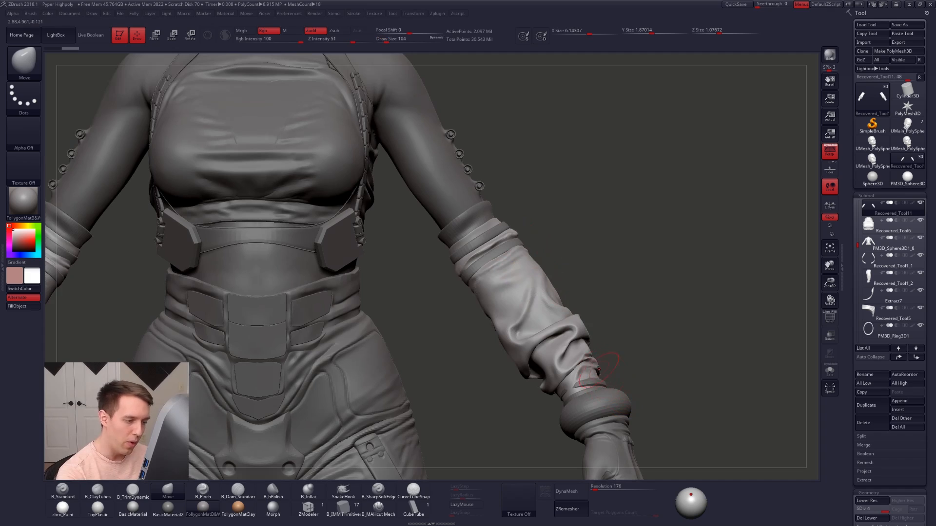
Isolate the forearm sleeve again and set the draw size to 43.
key(s)
ctrl+right_drag(502, 266, 483, 328)
key(space)
drag(512, 291, 504, 291)
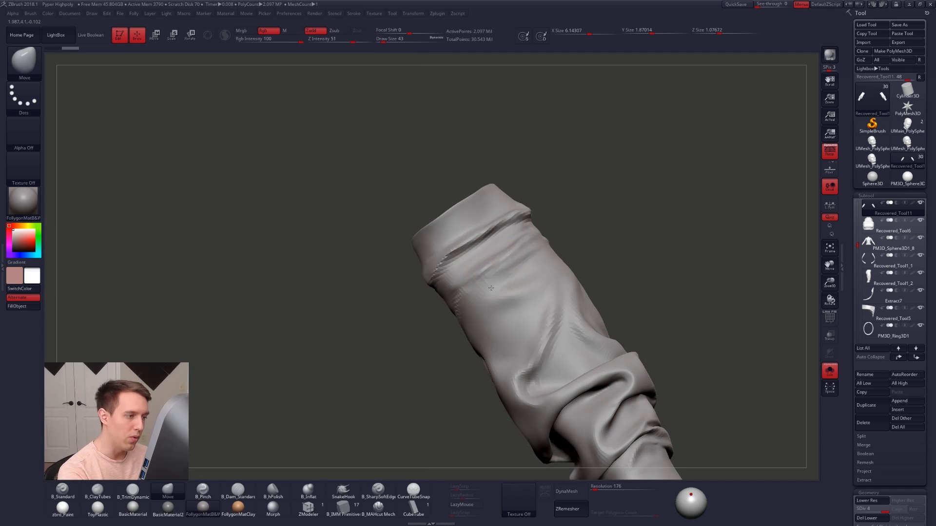
Touch up the long fold on the middle of the sleeve with the B_ClayTubes brush, then show the full figure.
key(b)
key(c)
key(t)
right_drag(491, 288, 466, 285)
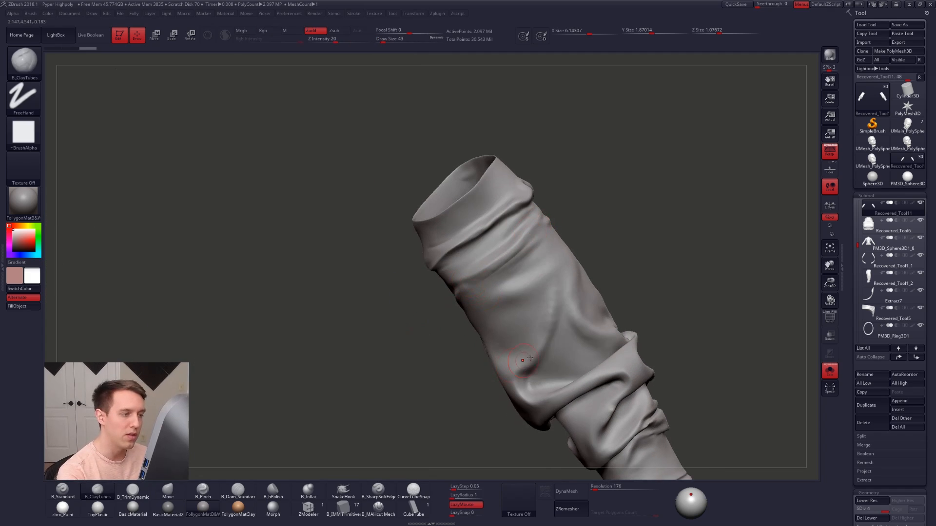
right_drag(531, 359, 545, 336)
drag(554, 334, 547, 353)
key(s)
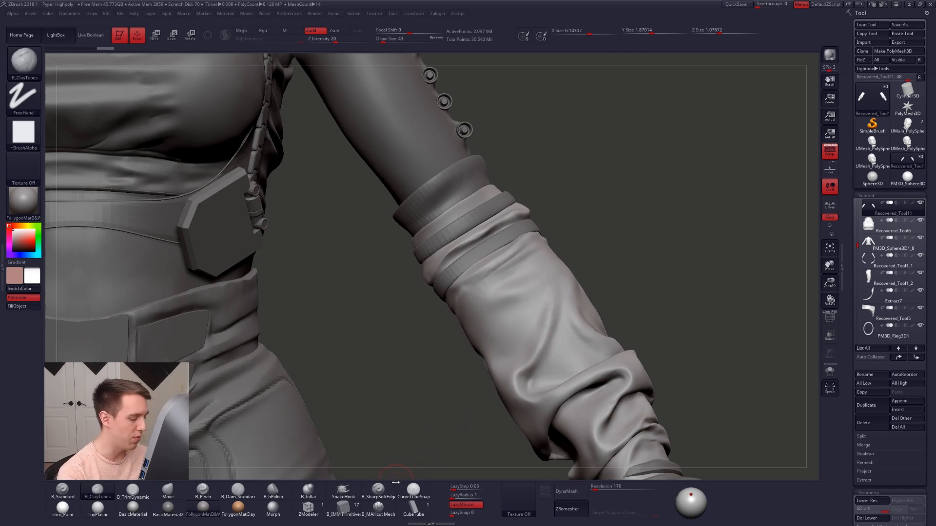
Switch to the B_SharpSoftEdge brush with LazyMouse on, isolate the sleeve and set the draw size to 74.
click(385, 494)
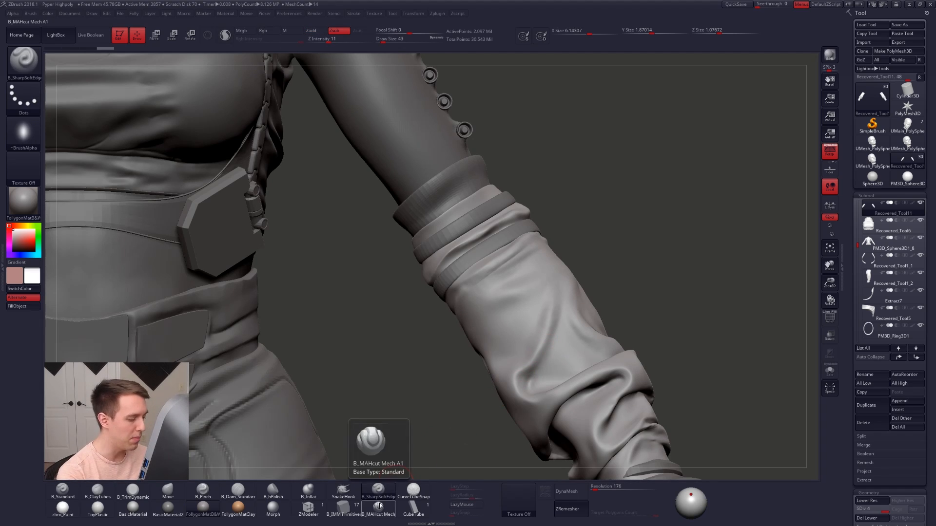
click(466, 505)
key(s)
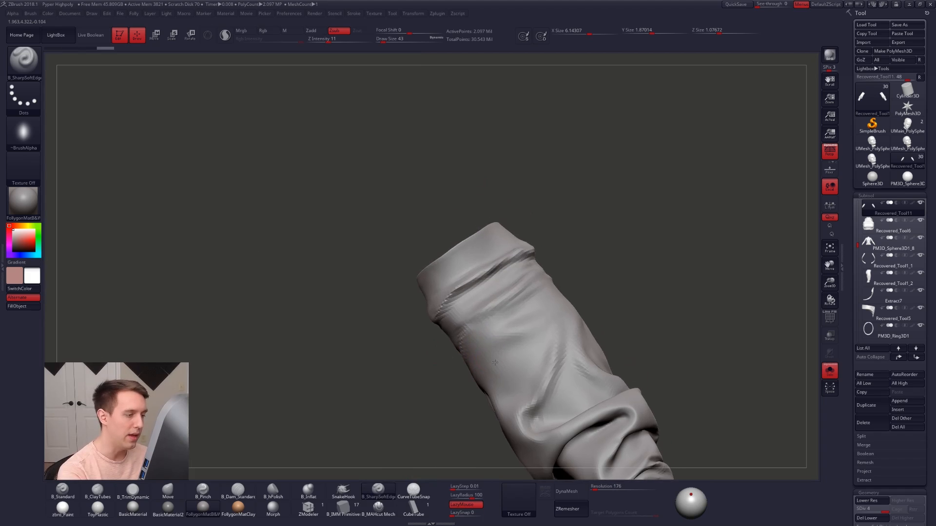
ctrl+right_drag(515, 336, 496, 328)
key(space)
drag(495, 328, 500, 328)
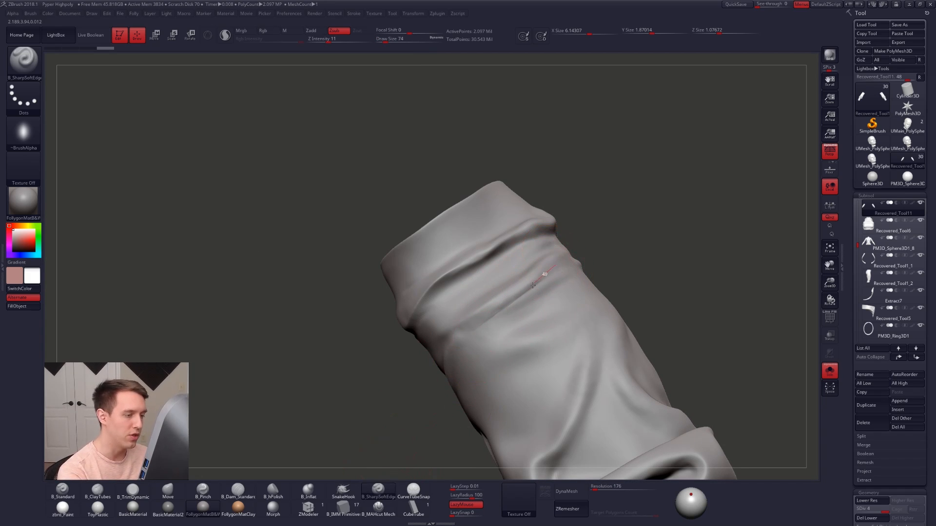
Sharpen the slanted crease near the upper end of the sleeve, and show the surrounding straps and arm.
drag(508, 307, 402, 388)
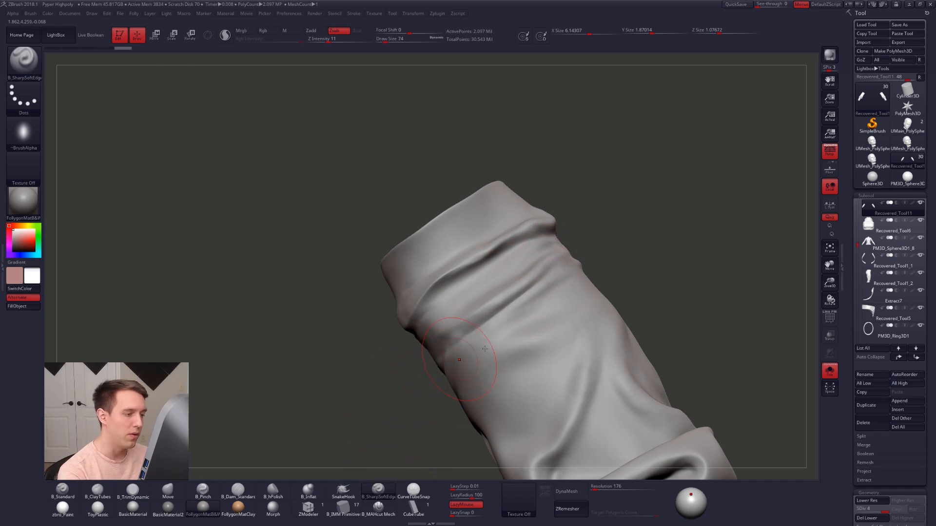
key(s)
drag(510, 306, 362, 422)
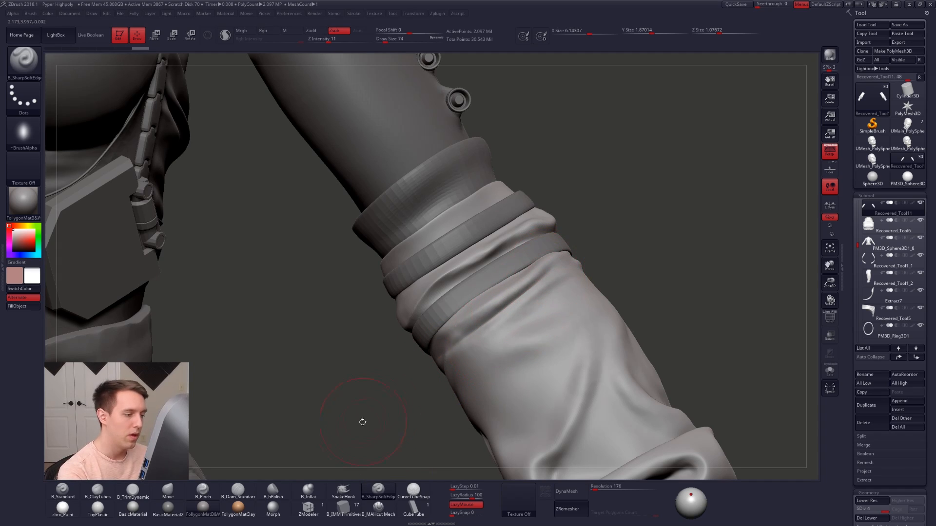
Compare the upper sleeve folds isolated and under the arm straps, and set the draw size to 61.
key(space)
drag(493, 315, 498, 314)
key(s)
right_drag(497, 318, 476, 331)
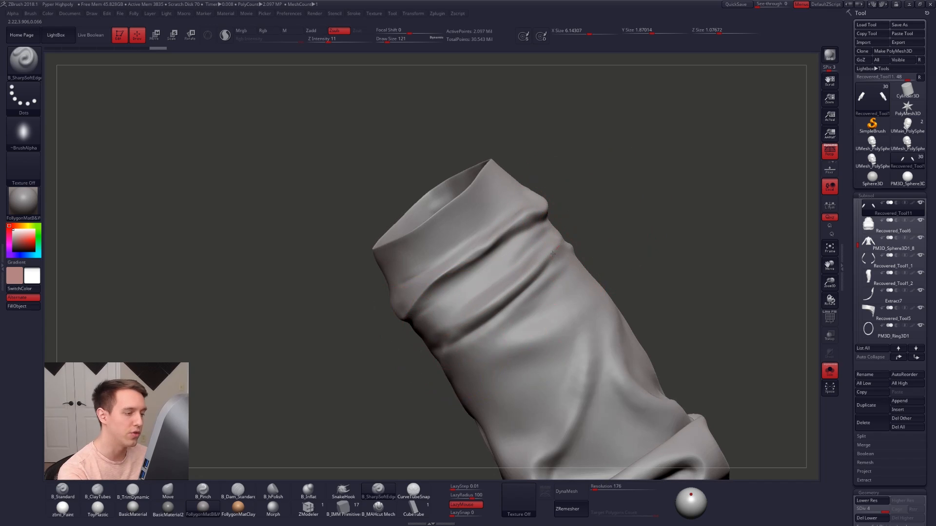
key(s)
shift+right_drag(518, 341, 508, 322)
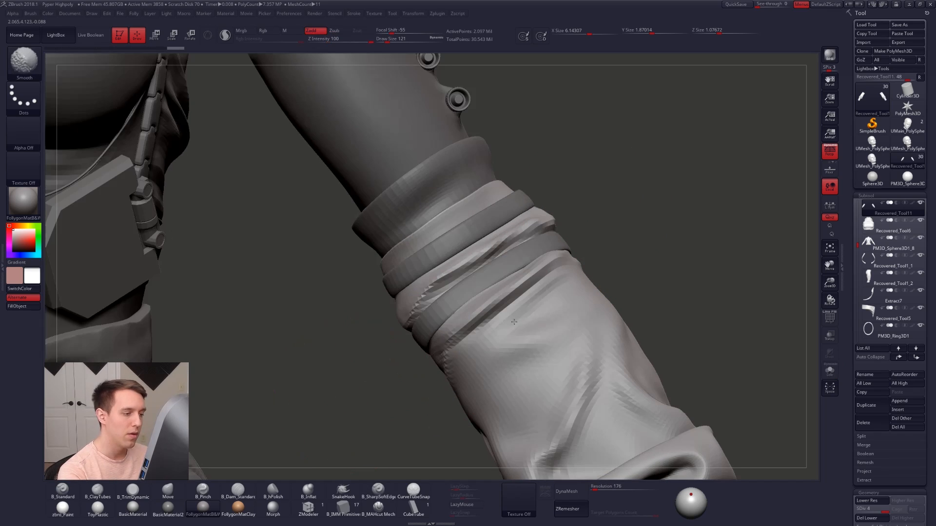
key(space)
drag(524, 308, 518, 308)
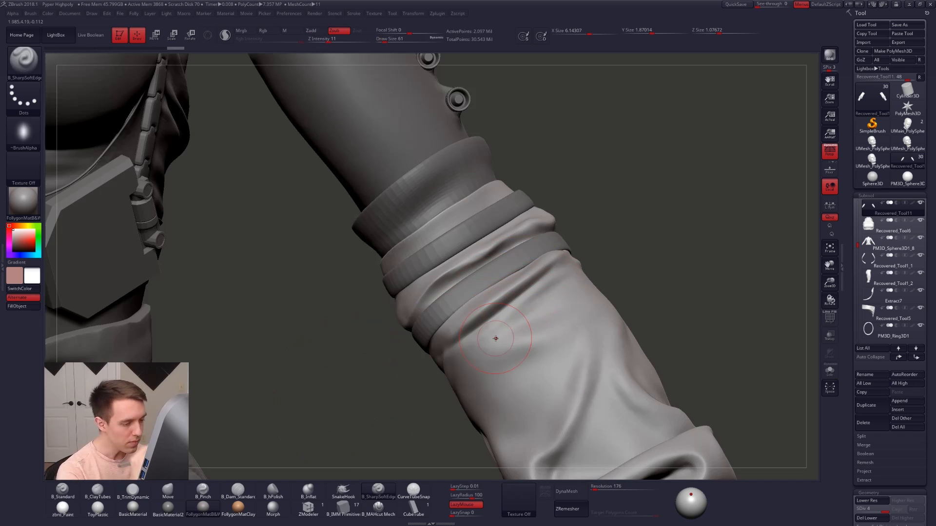
Isolate the sleeve, enlarge the B_SharpSoftEdge brush and stroke along the long diagonal fold on the forearm.
key(s)
mouse_move(589, 372)
ctrl+right_down()
mouse_move(620, 385)
mouse_move(543, 294)
mouse_move(537, 267)
mouse_move(527, 316)
ctrl+right_up()
key(space)
drag(541, 343, 546, 342)
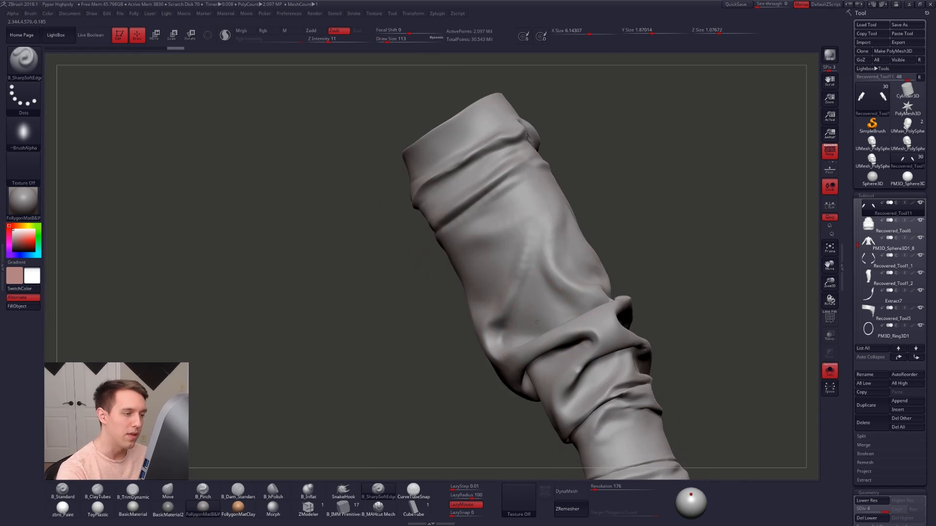
right_drag(527, 301, 509, 303)
key(space)
drag(510, 303, 515, 303)
drag(527, 243, 506, 303)
Examine the diagonal sleeve fold from closer angles and set the draw size to 61.
mouse_move(517, 283)
right_down()
mouse_move(506, 273)
mouse_move(528, 284)
right_up()
key(space)
drag(528, 282, 525, 283)
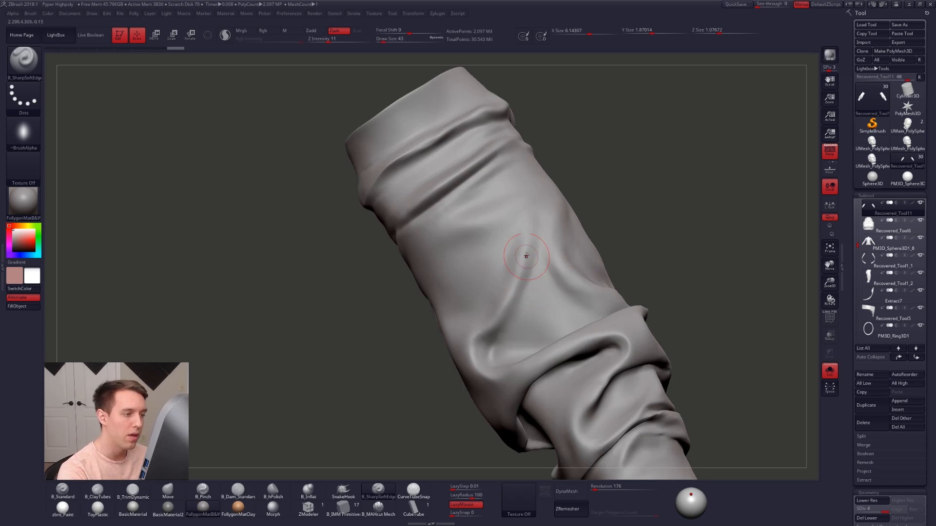
right_drag(527, 248, 527, 276)
key(space)
drag(527, 276, 533, 273)
key(space)
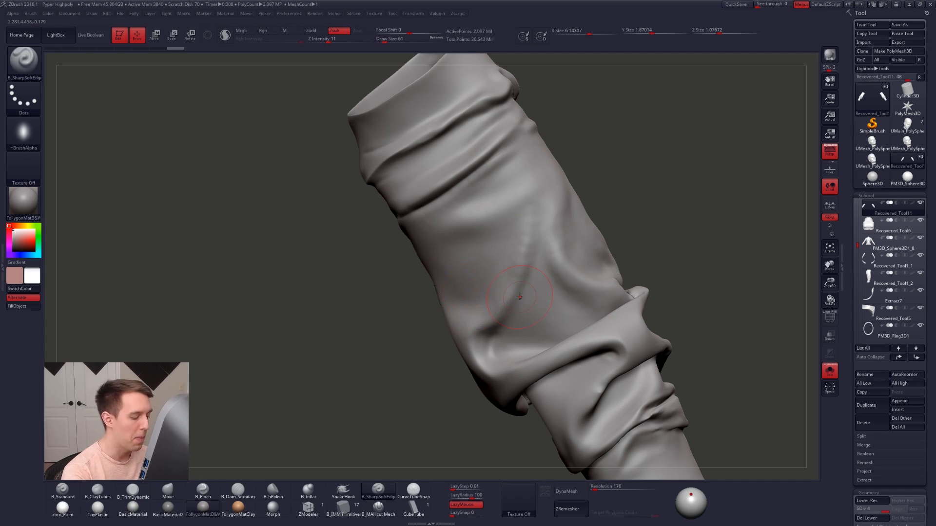
Switch to the B_Standard brush with a draw size of 54 for the sleeve folds.
right_drag(520, 298, 475, 276)
key(space)
drag(471, 276, 500, 277)
key(1)
key(space)
Pick the default ClayTubes brush, set the draw size to 25 and lay two diagonal test strokes across the sleeve.
key(b)
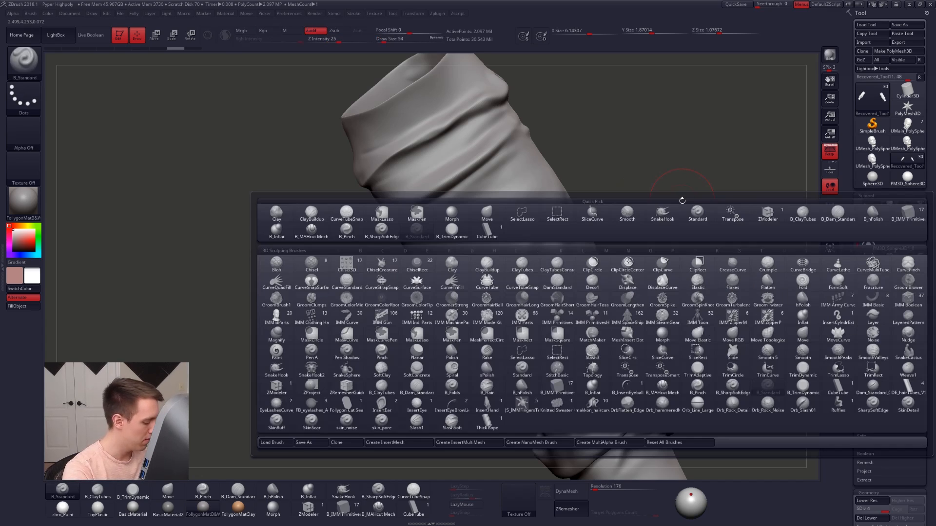
key(c)
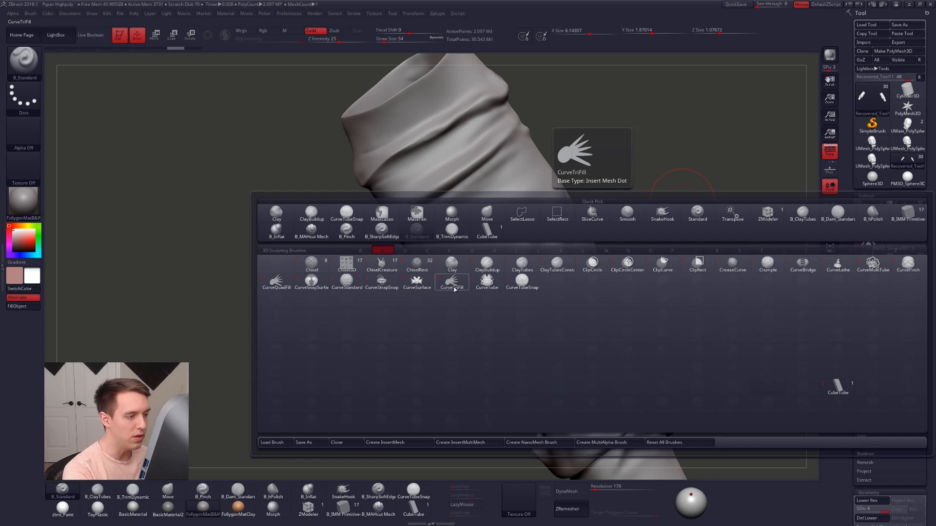
click(521, 266)
mouse_move(527, 246)
right_down()
mouse_move(502, 281)
mouse_move(466, 281)
right_up()
key(space)
drag(466, 282, 464, 280)
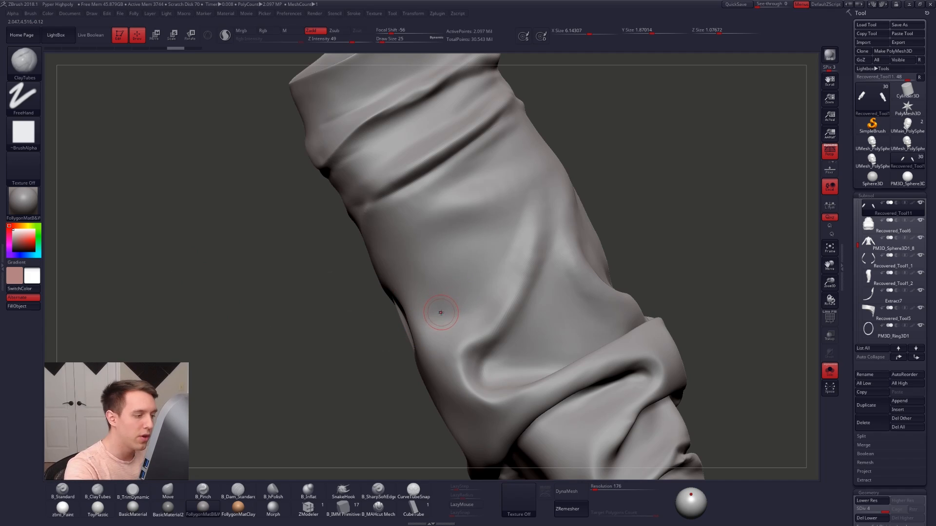
drag(433, 306, 552, 152)
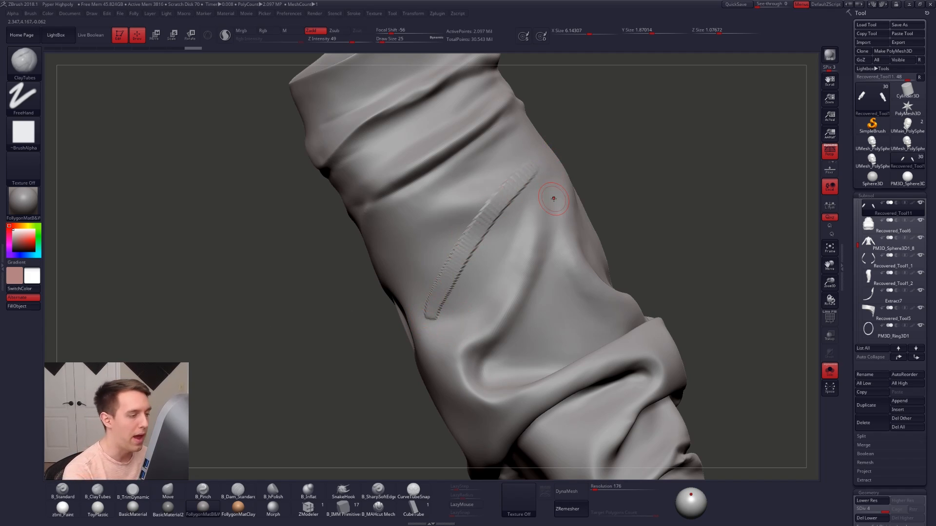
drag(414, 287, 531, 125)
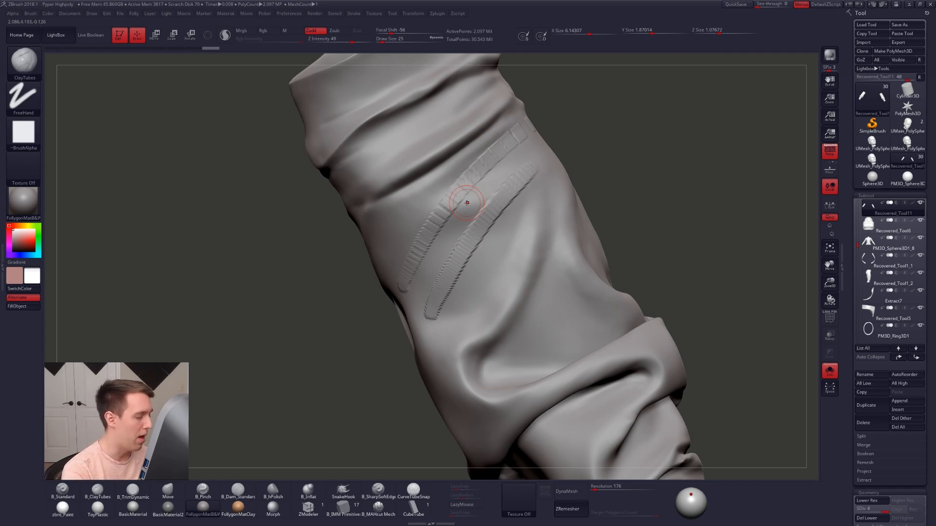
Switch to the custom B_ClayTubes brush and undo the last default ClayTubes test stroke.
key(2)
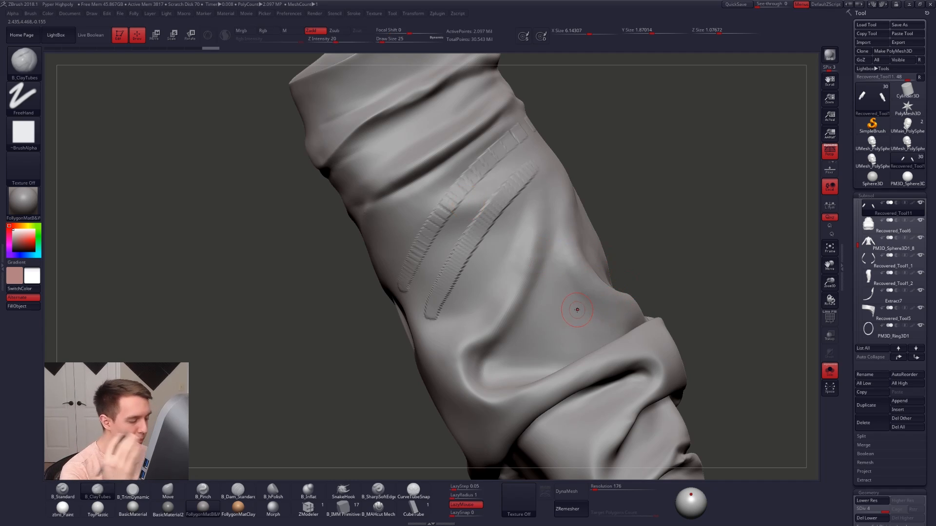
key(ctrl)
key(ctrl+z)
key(ctrl+z)
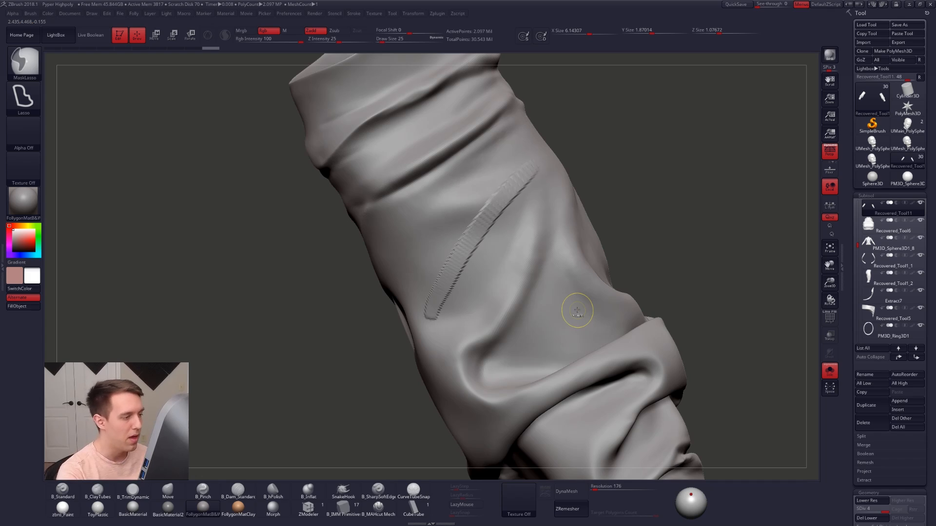
Try softer B_ClayTubes strokes beside the remaining test stroke for comparison, and undo all the test strokes.
mouse_move(518, 170)
mouse_down()
mouse_move(465, 310)
mouse_move(588, 117)
mouse_up()
drag(541, 166, 468, 289)
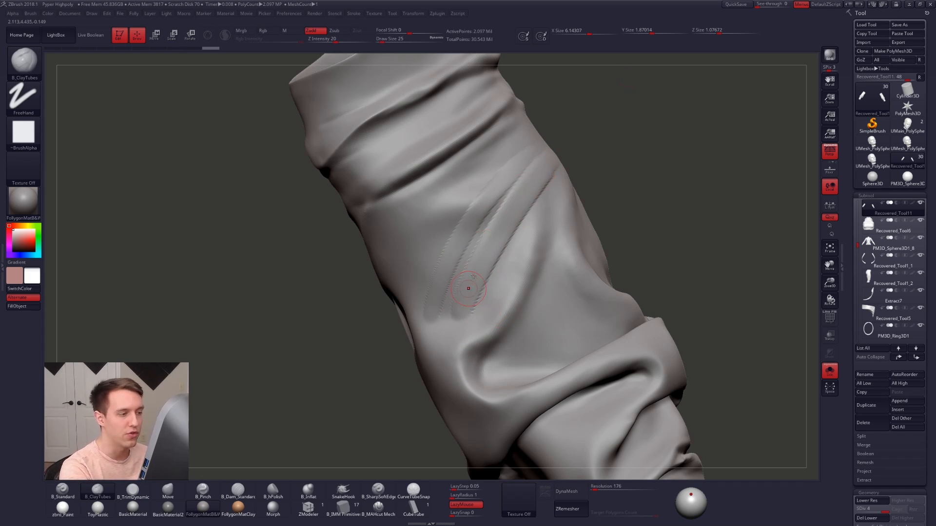
key(ctrl+z)
key(ctrl+z)
key(ctrl+z)
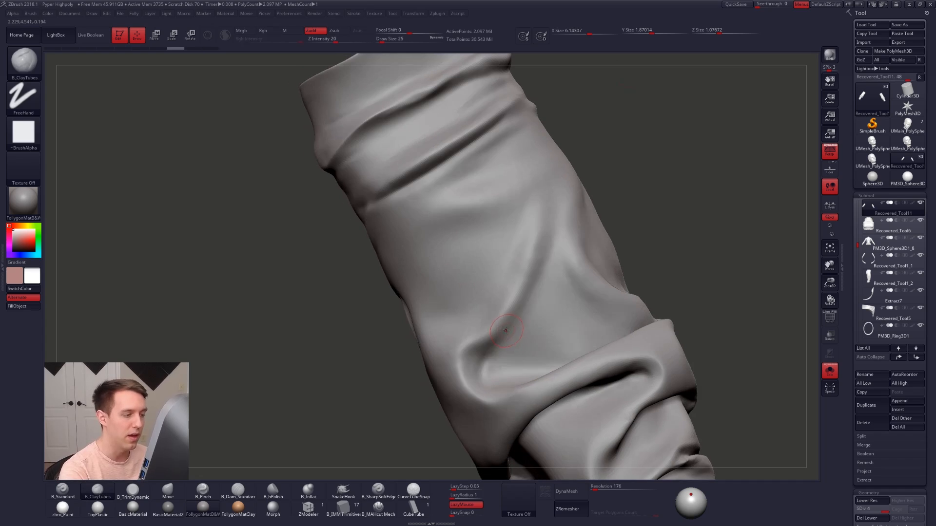
Set the draw size to 33 and smooth along the sleeve's long diagonal fold.
key(space)
drag(503, 332, 508, 332)
right_drag(508, 332, 536, 325)
shift+drag(490, 334, 532, 263)
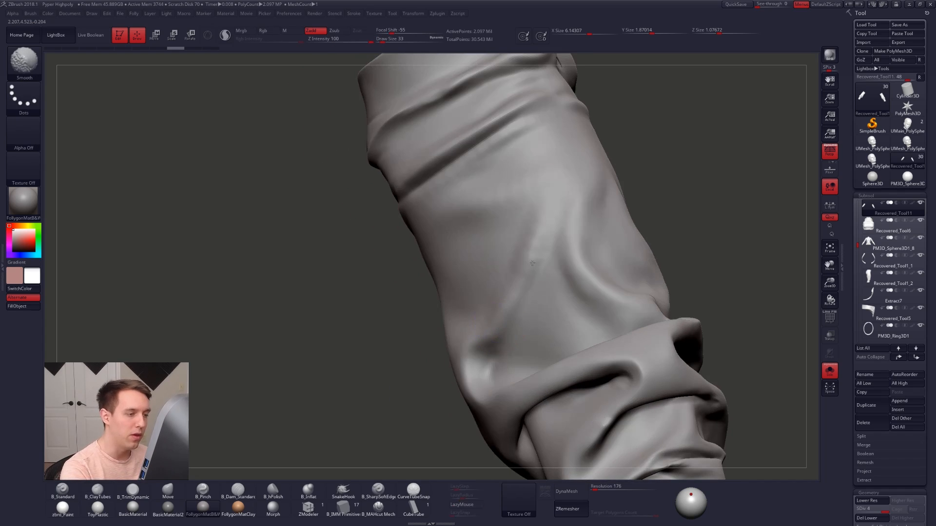
right_drag(532, 273, 535, 295)
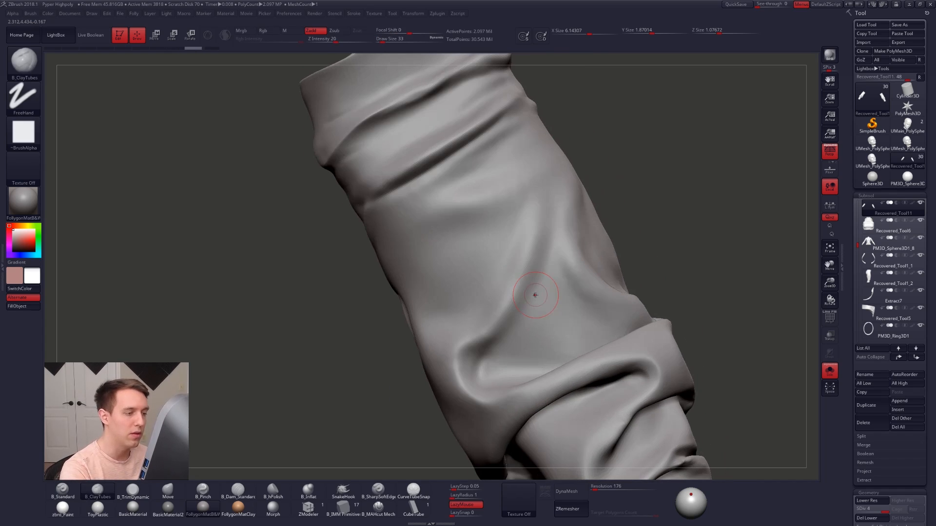
Set the draw size to 54 and rework the forms around the sleeve's diagonal fold with B_ClayTubes.
key(space)
drag(534, 292, 533, 272)
mouse_move(533, 272)
right_down()
mouse_move(509, 279)
mouse_move(457, 389)
right_up()
mouse_move(596, 369)
mouse_down()
mouse_move(620, 362)
mouse_move(600, 387)
mouse_move(457, 398)
mouse_move(447, 363)
mouse_move(497, 305)
mouse_move(519, 251)
mouse_move(520, 192)
mouse_up()
ctrl+drag(584, 201, 591, 212)
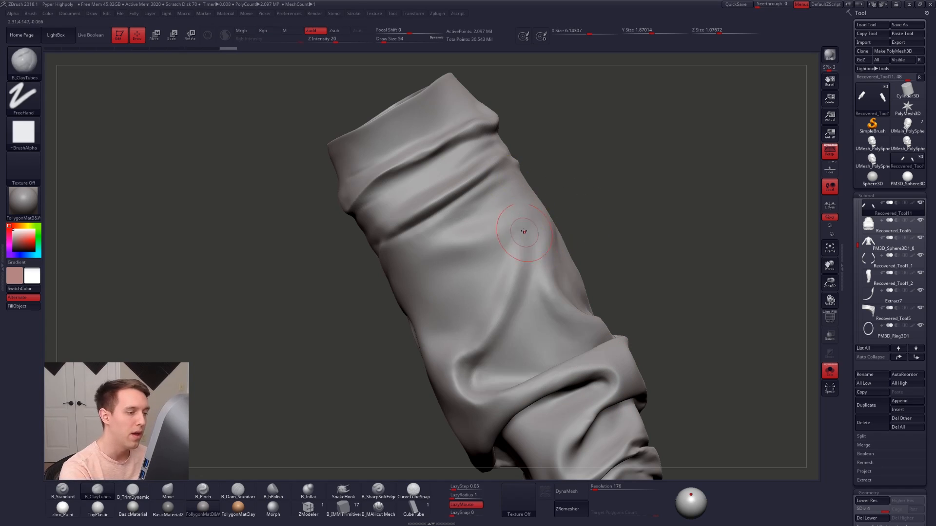
Smooth the forms around the sleeve's diagonal fold one subdivision level lower, using draw size 61.
right_drag(524, 231, 516, 230)
key(bracketright)
key(shift+d)
shift+drag(520, 230, 524, 283)
right_drag(529, 291, 509, 266)
shift+drag(507, 260, 507, 322)
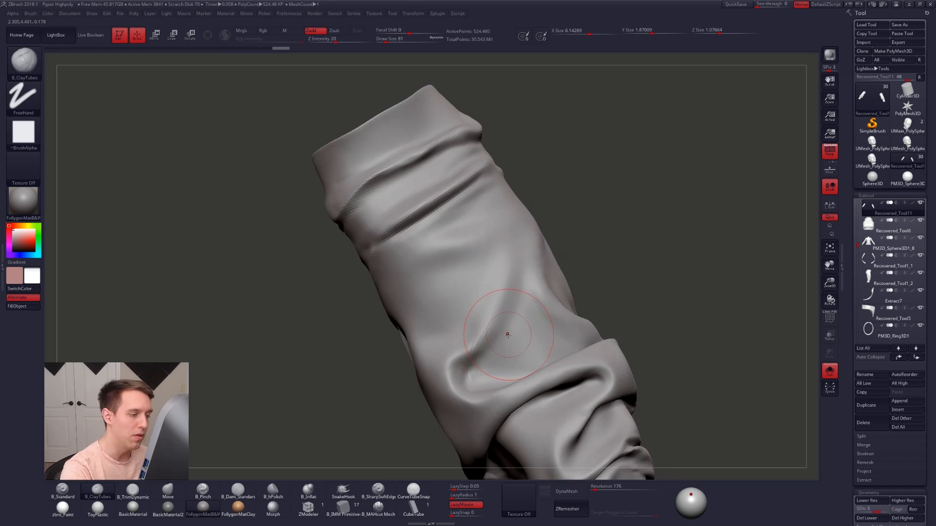
mouse_move(508, 334)
right_down()
mouse_move(553, 407)
mouse_move(490, 316)
mouse_move(551, 322)
mouse_move(475, 353)
mouse_move(407, 360)
mouse_move(461, 300)
right_up()
key(d)
Review the sleeve's folds in isolation and together with the rest of the character.
key(space)
key(alt+s)
key(alt+s)
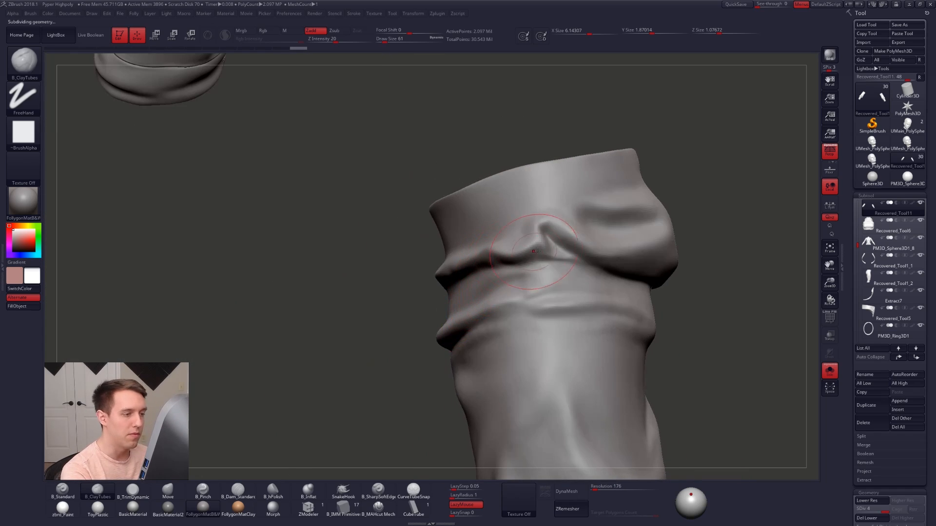
right_drag(534, 251, 478, 303)
key(alt+s)
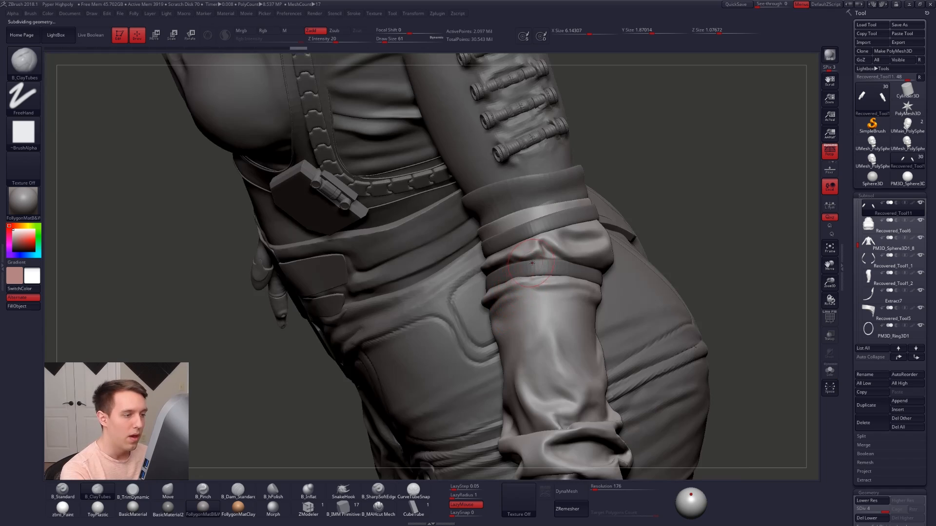
key(alt+s)
right_drag(532, 263, 472, 346)
Switch to B_SharpSoftEdge with LazyMouse enabled and draw size 96, and sharpen the folds near the sleeve's upper cuff.
key(space)
drag(495, 337, 497, 337)
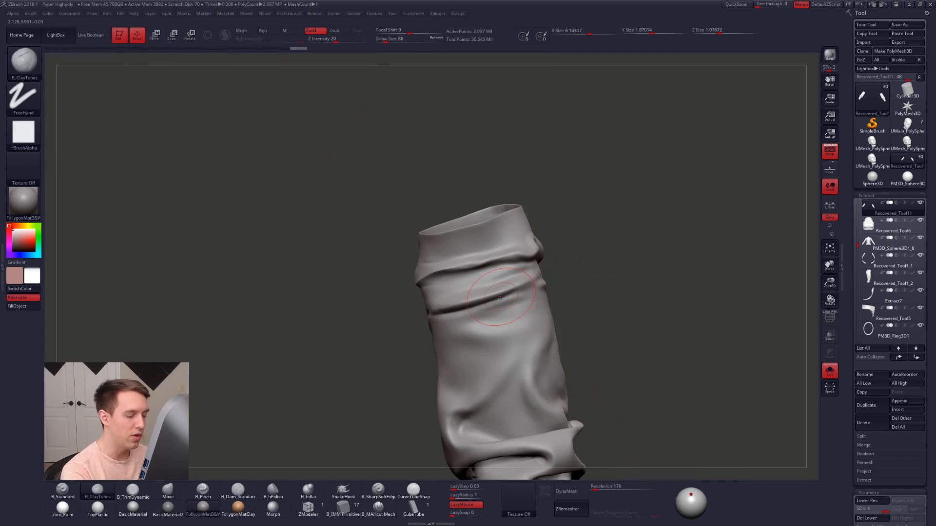
right_drag(501, 297, 487, 307)
click(380, 490)
right_drag(429, 358, 454, 327)
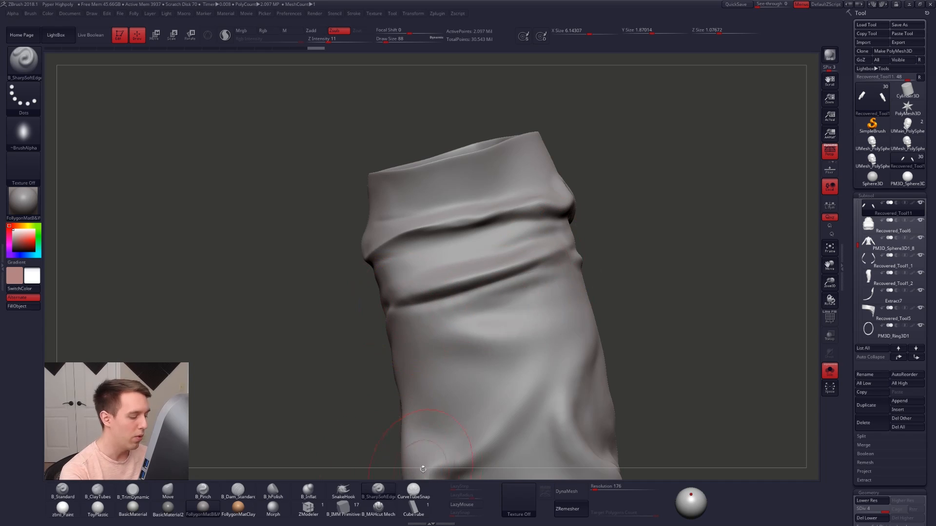
click(461, 504)
mouse_move(483, 326)
alt+right_down()
mouse_move(515, 339)
mouse_move(489, 335)
alt+right_up()
key(space)
drag(489, 335, 453, 323)
key(space)
key(space)
key(shift)
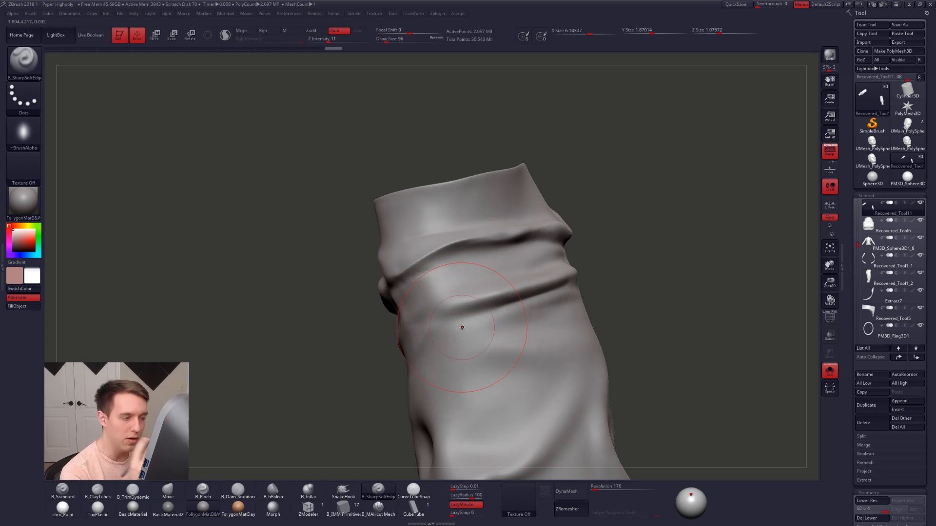
Smooth the lower of the two horizontal folds around the side of the sleeve.
right_drag(462, 327, 604, 290)
key(shift)
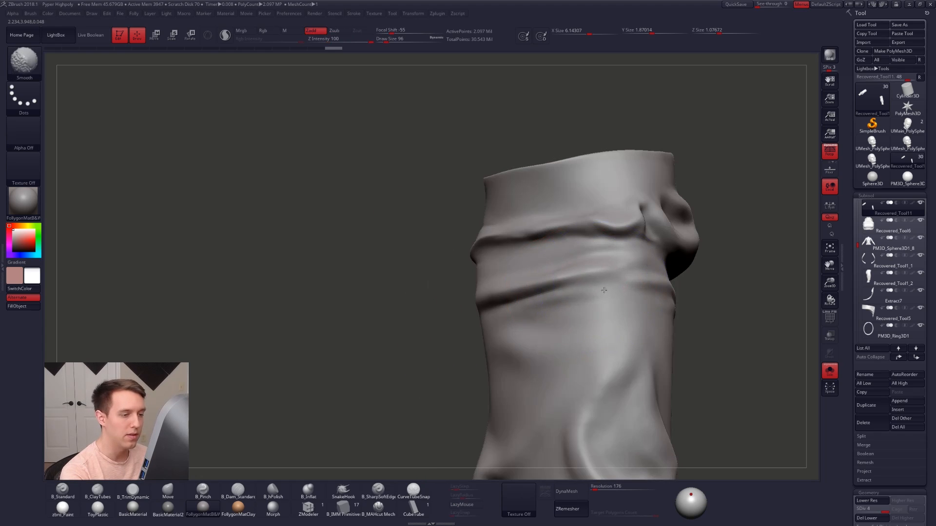
shift+drag(604, 290, 593, 297)
right_drag(593, 297, 580, 292)
mouse_move(551, 295)
shift+mouse_down()
mouse_move(511, 305)
mouse_move(544, 321)
shift+mouse_up()
Show the whole character and sharpen the fold just below the sleeve's lower strap with draw size 74.
key(shift+s)
key(space)
key(space)
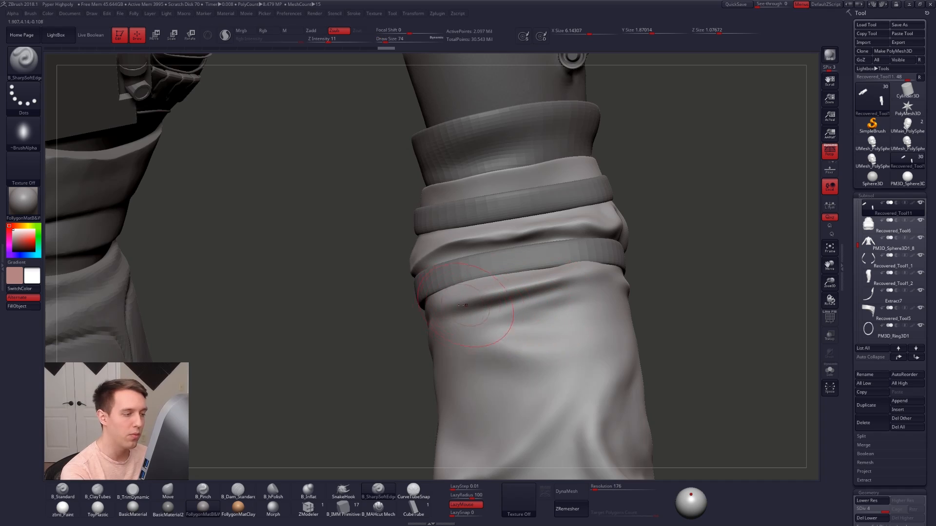
mouse_move(481, 310)
mouse_down()
mouse_move(568, 286)
mouse_move(456, 317)
mouse_up()
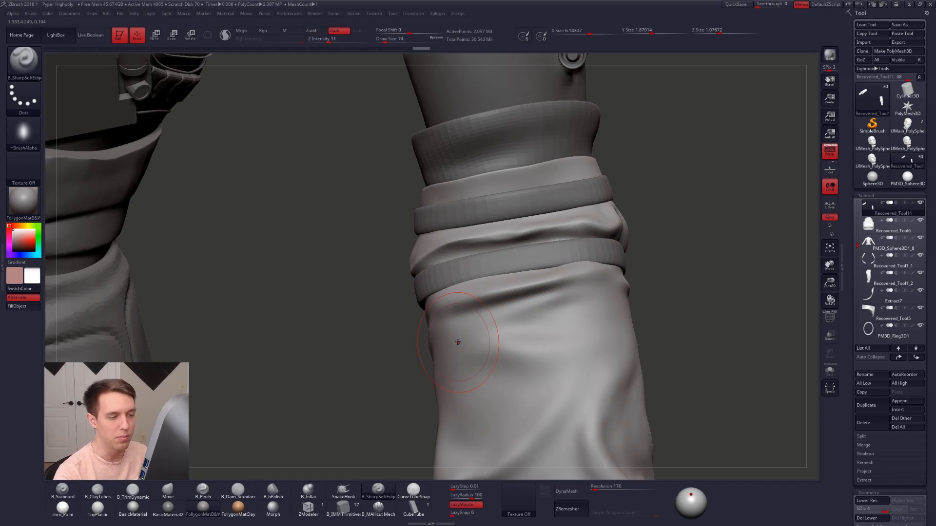
Examine the reworked sleeve from several angles, both close up and in the context of the full figure.
drag(707, 287, 603, 295)
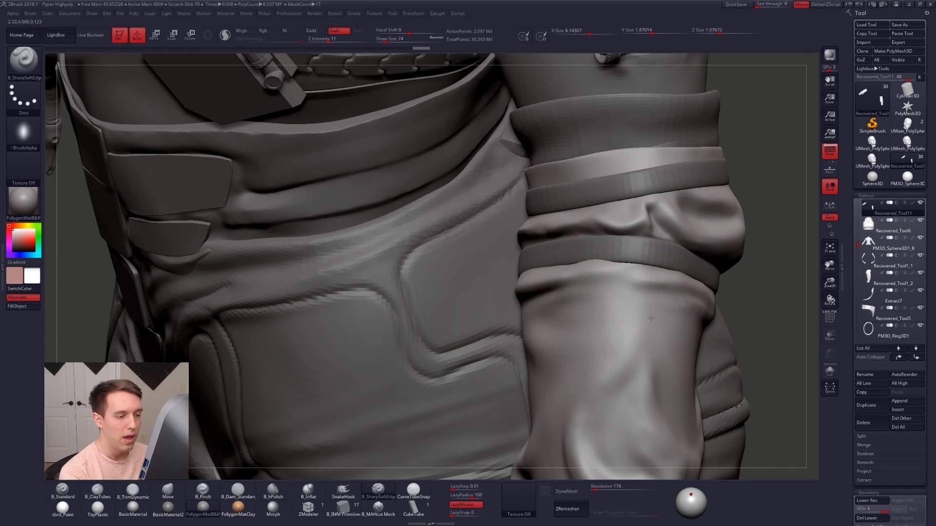
drag(428, 301, 544, 302)
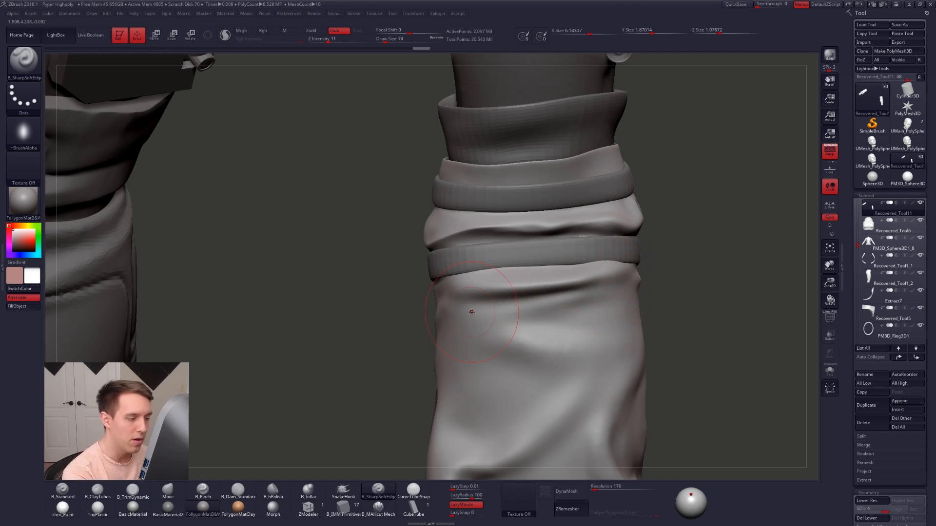
drag(687, 323, 658, 329)
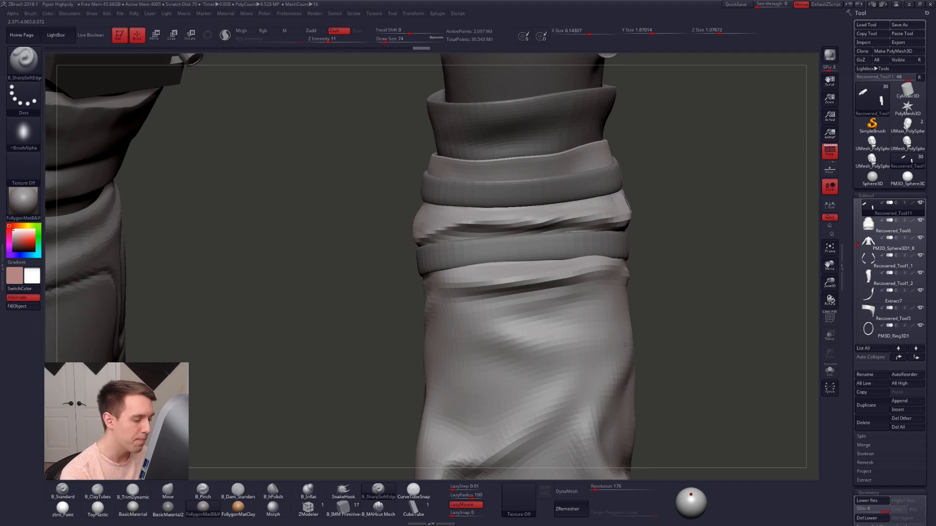
key(f)
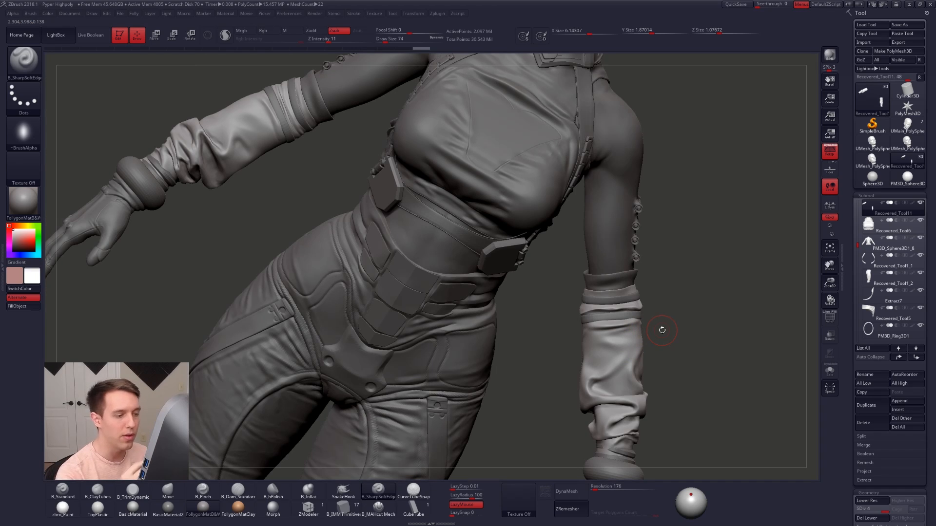
key(shift+alt+s)
right_drag(612, 309, 575, 288)
key(shift+alt+s)
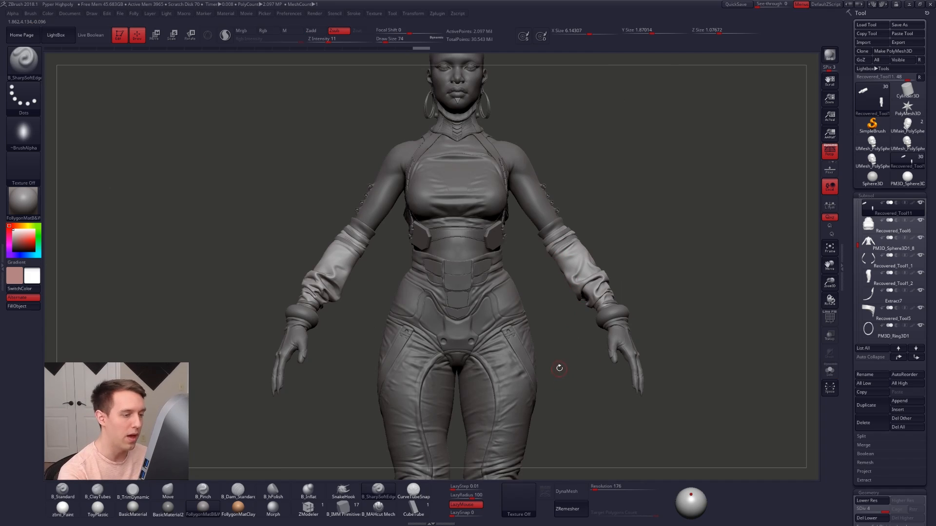
ctrl+right_drag(604, 327, 593, 303)
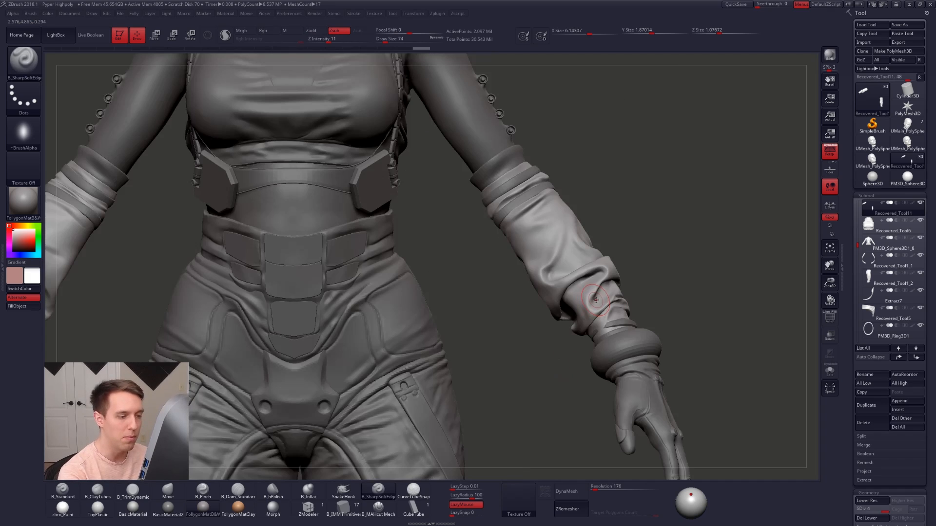
mouse_move(589, 307)
ctrl+mouse_down()
mouse_move(552, 293)
mouse_move(570, 316)
mouse_move(644, 299)
mouse_move(647, 307)
ctrl+mouse_up()
ctrl+click(636, 303)
right_drag(622, 319, 572, 348)
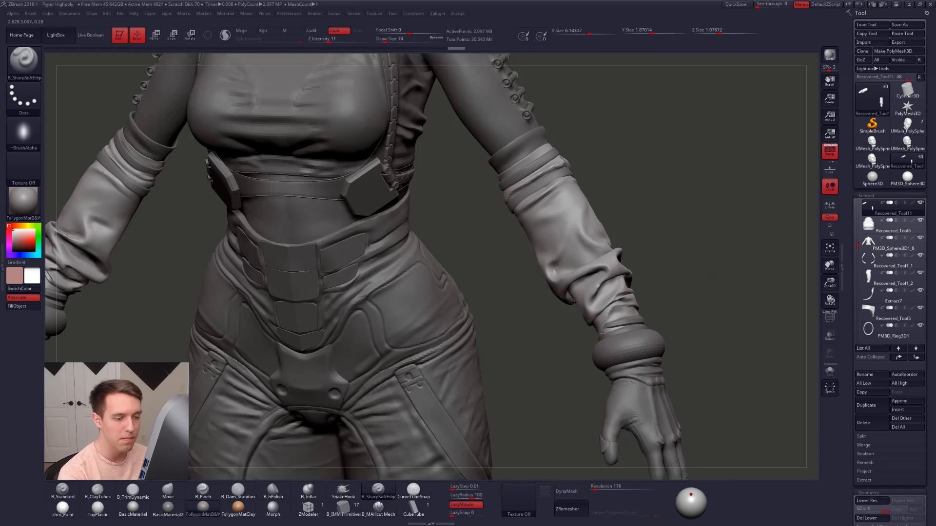
Switch to the Move brush at draw size 160 and adjust the sleeve's shape.
key(space)
key(b)
key(m)
key(v)
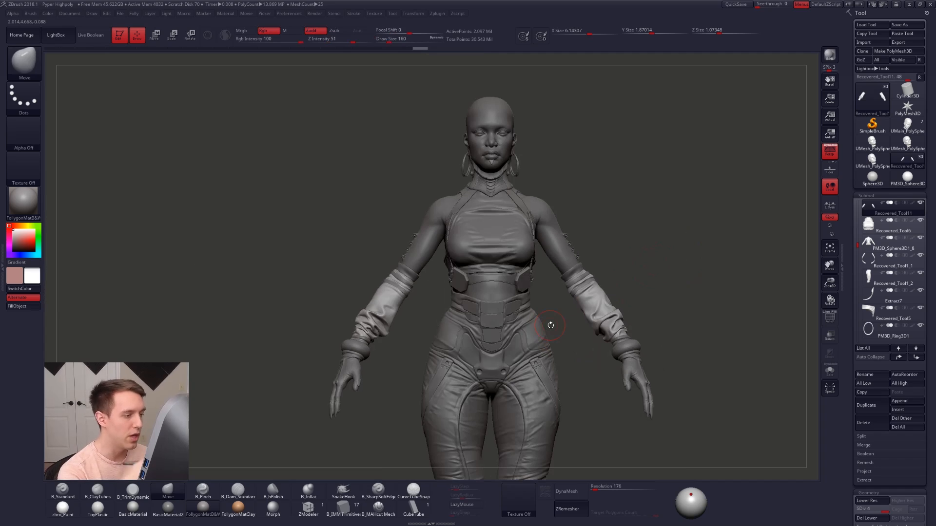
Make the trousers the active subtool and set the draw size to 140 for work around the knees.
alt+right_drag(562, 352, 580, 217)
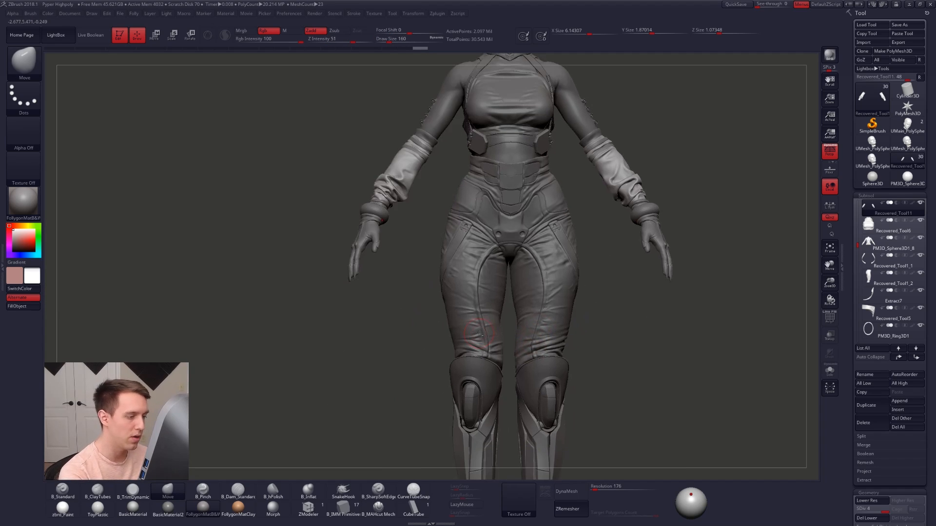
alt+click(480, 334)
key(alt+s)
mouse_move(479, 336)
right_down()
mouse_move(566, 338)
mouse_move(543, 302)
mouse_move(544, 329)
mouse_move(519, 332)
mouse_move(569, 333)
mouse_move(521, 343)
mouse_move(533, 364)
mouse_move(530, 345)
mouse_move(504, 344)
right_up()
key(alt+s)
key(space)
drag(546, 356, 550, 356)
key(shift)
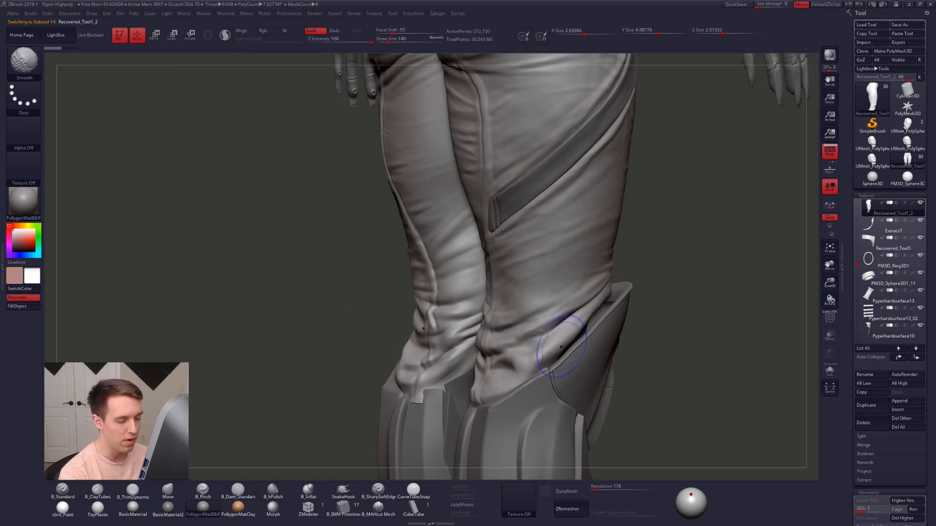
Isolate the trousers, inspect their polygroups with PolyFrame, and merge everything into a single polygroup.
key(shift+f)
key(alt+s)
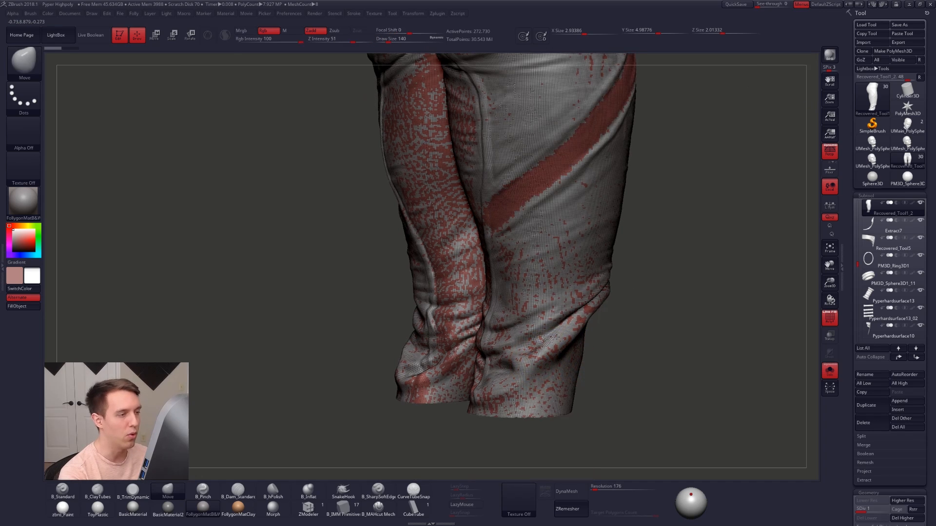
ctrl+right_drag(587, 419, 551, 418)
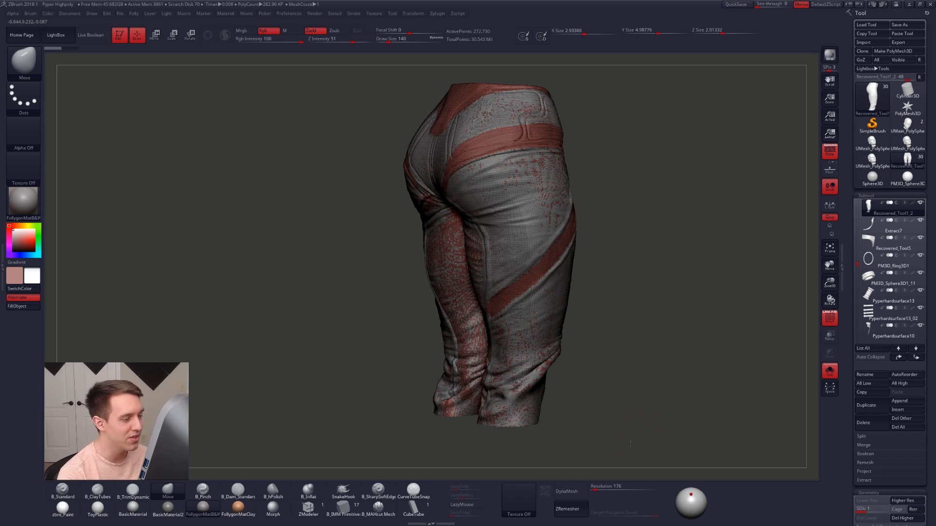
mouse_move(630, 444)
right_down()
mouse_move(662, 433)
mouse_move(642, 433)
right_up()
key(shift+f)
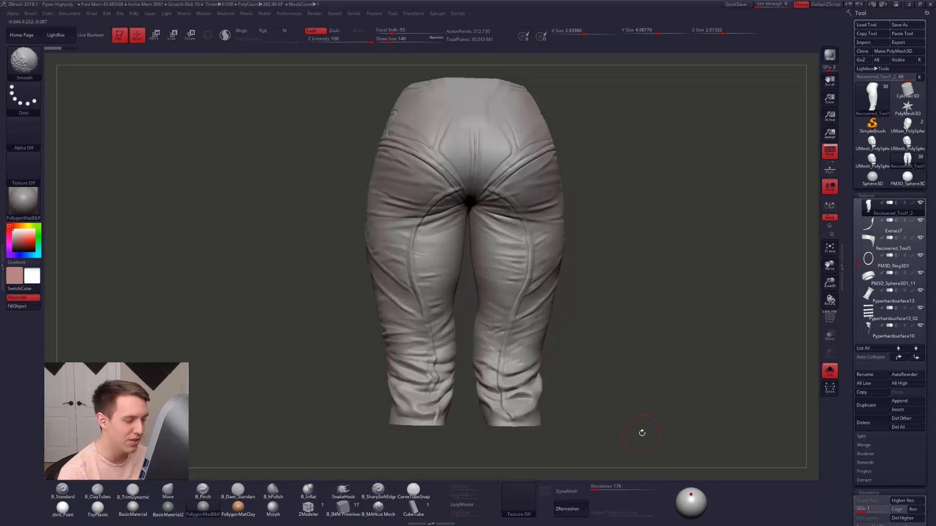
key(shift+f)
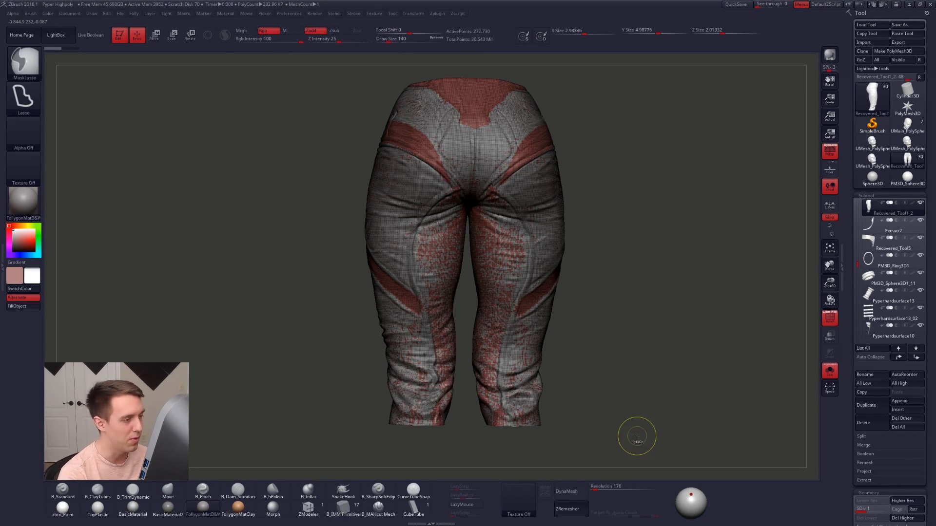
key(ctrl+w)
Raise the trousers to subdivision level 3, and restore the full character view without PolyFrame.
key(d)
key(d)
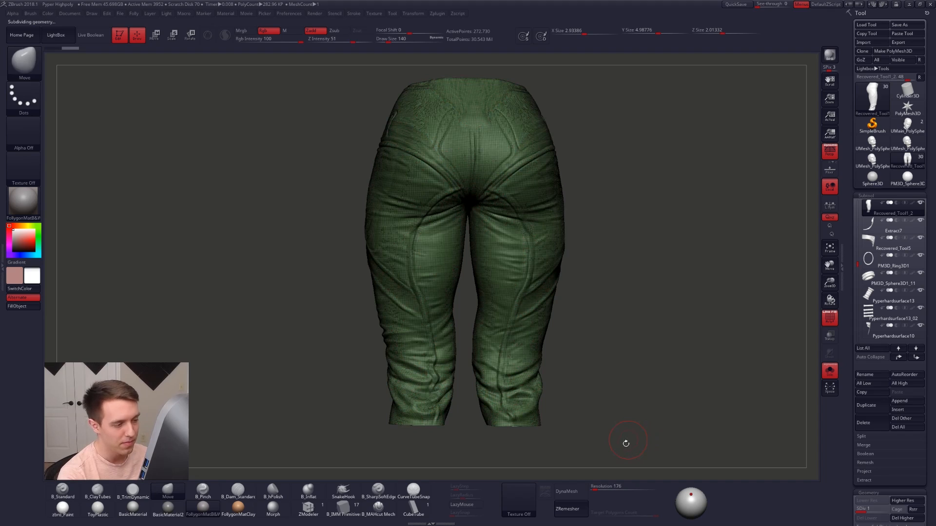
drag(620, 445, 602, 447)
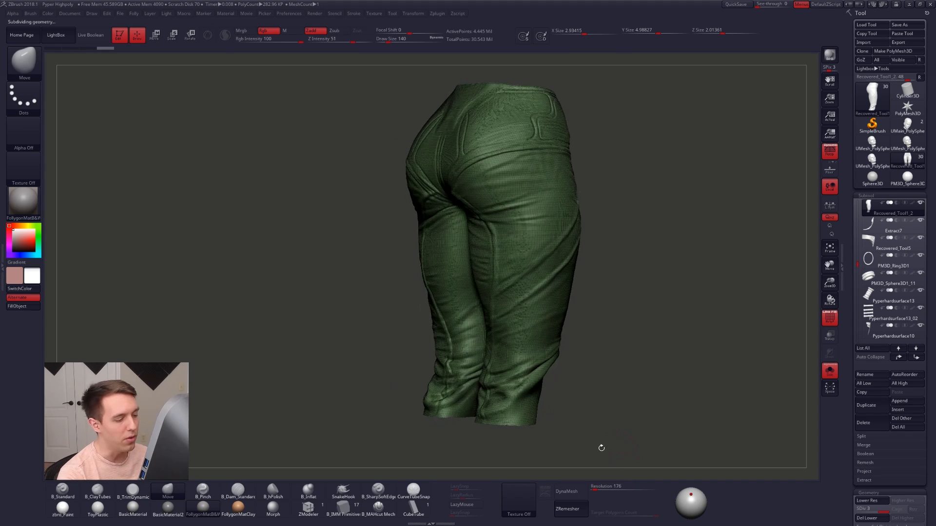
key(shift+f)
ctrl+right_drag(542, 385, 545, 416)
key(alt+s)
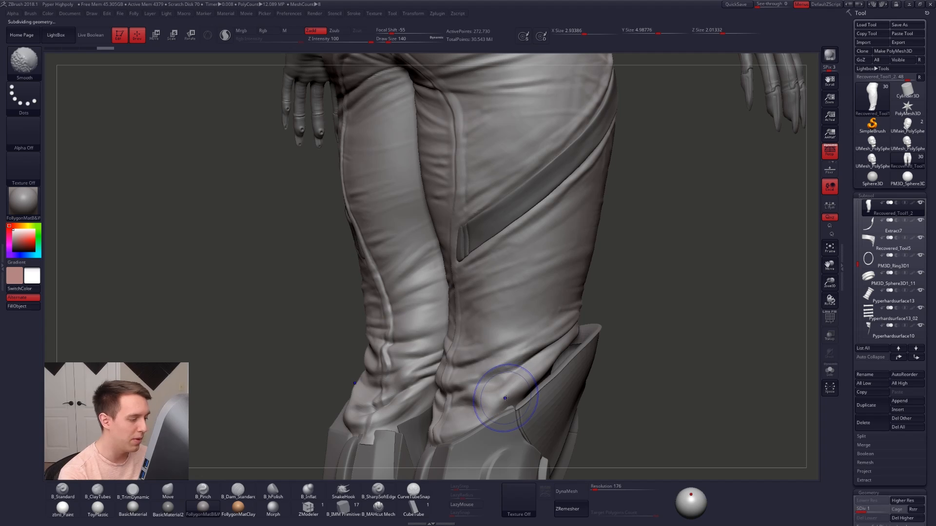
Keep the Move brush active and examine the trousers' overall silhouette from the back and in side profile.
key(b)
key(m)
key(v)
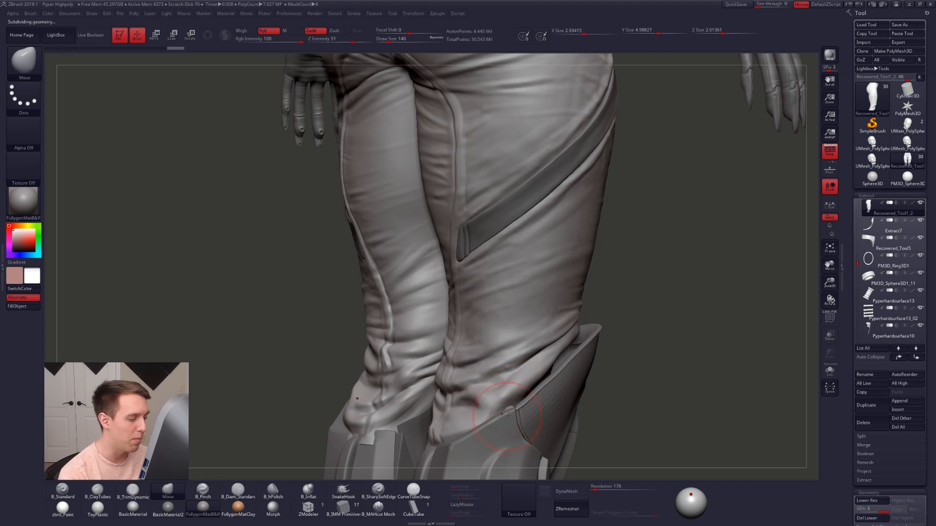
ctrl+right_drag(519, 350, 532, 285)
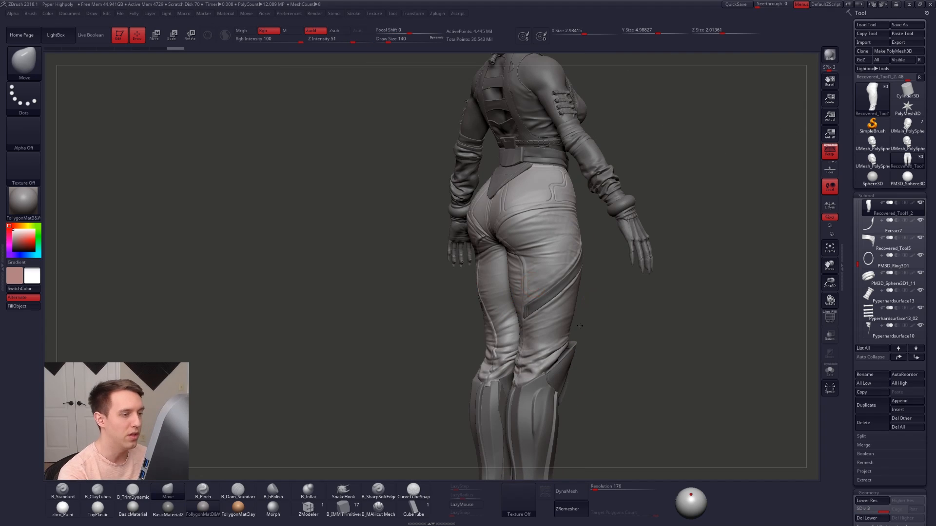
right_drag(580, 326, 557, 300)
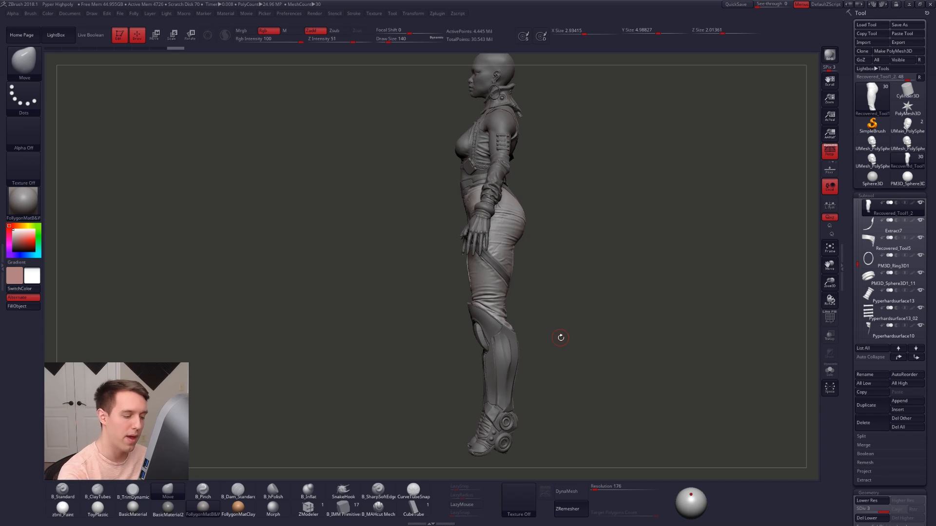
mouse_move(529, 297)
mouse_down()
mouse_move(609, 300)
mouse_move(521, 301)
mouse_move(535, 315)
mouse_move(534, 361)
mouse_up()
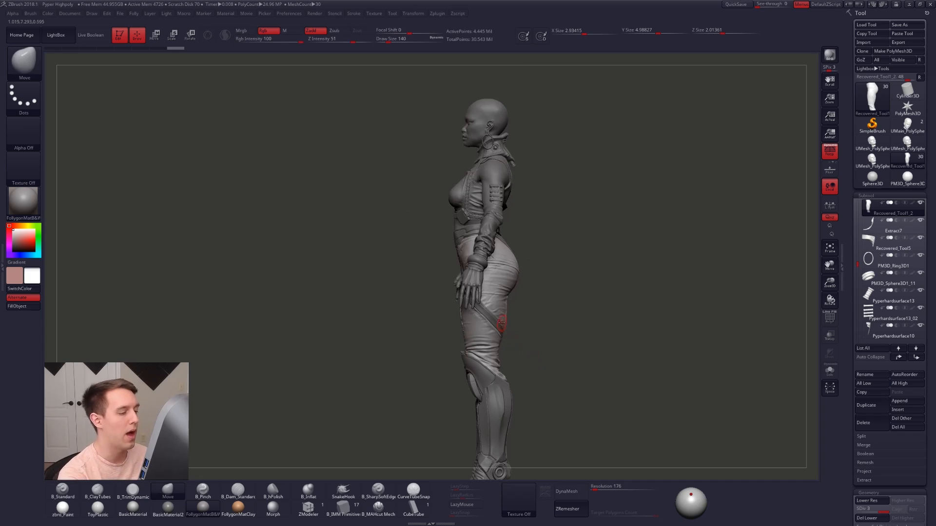
mouse_move(520, 327)
alt+mouse_down()
mouse_move(549, 331)
mouse_move(526, 303)
mouse_move(498, 291)
mouse_move(585, 296)
alt+mouse_up()
Set the draw size to 576 and isolate the trousers at their lowest subdivision level.
key(space)
mouse_move(474, 314)
mouse_down()
mouse_move(498, 305)
mouse_move(495, 322)
mouse_move(499, 307)
mouse_up()
key(space)
key(space)
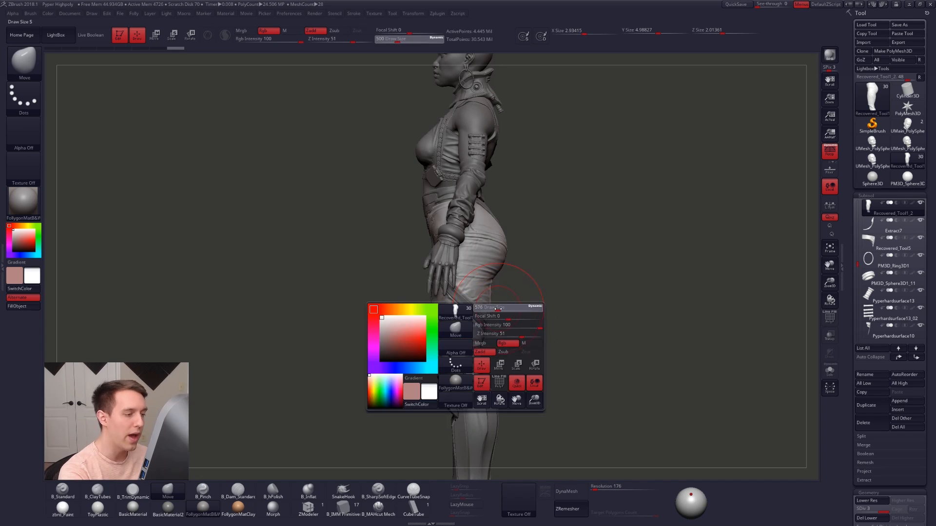
key(alt+s)
key(shift+d)
key(shift+d)
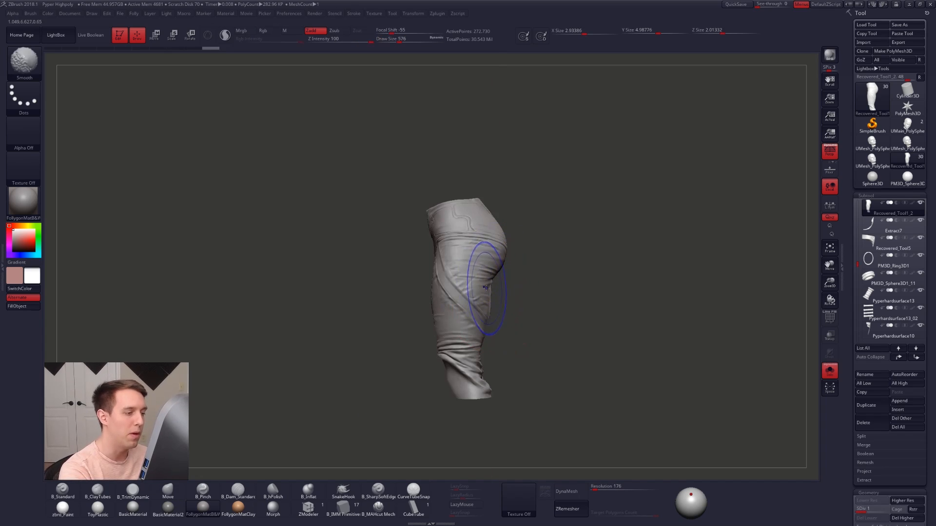
Select the Move brush and push the trousers' buttock contour slightly inward in side profile.
key(b)
key(m)
key(v)
key(shift+f)
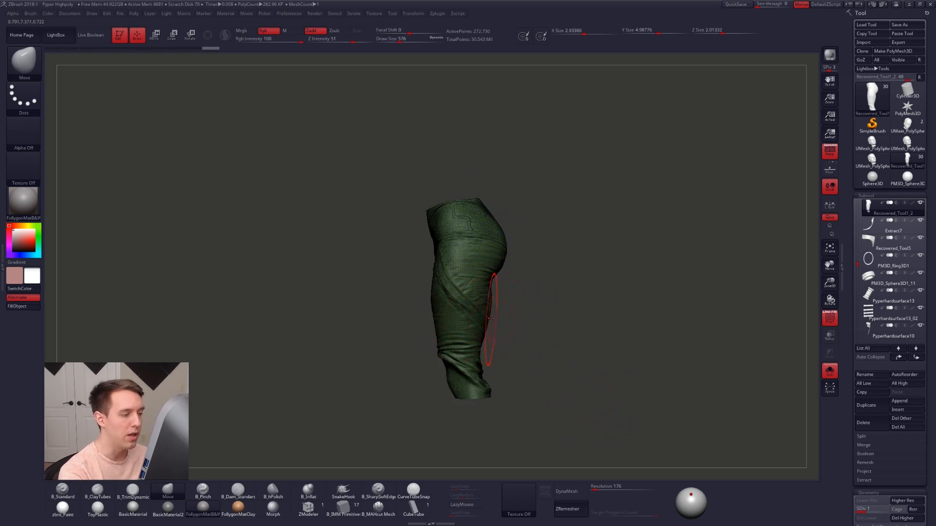
alt+right_drag(481, 328, 519, 216)
key(shift+f)
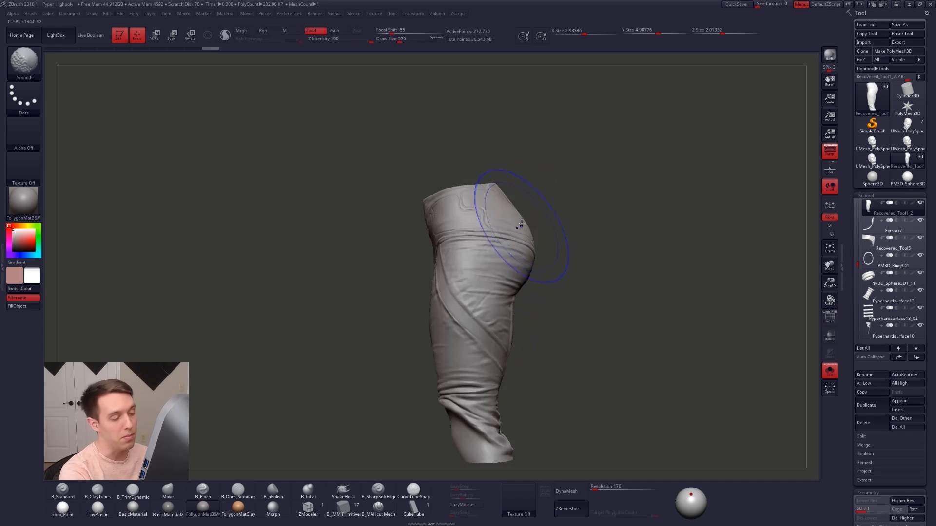
key(space)
drag(532, 258, 530, 255)
Set the Move brush's draw size to 537 and pull the back of the thigh slightly outward below the buttock.
key(space)
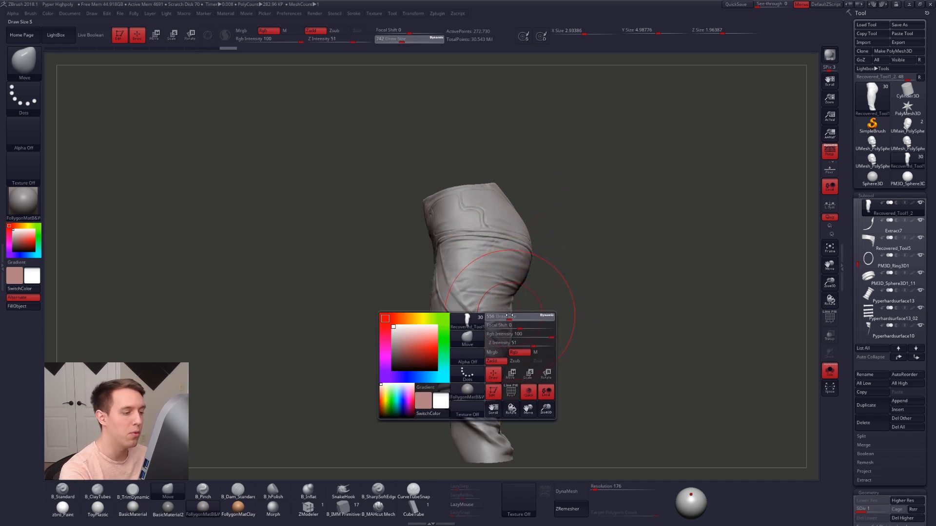
drag(507, 322, 504, 322)
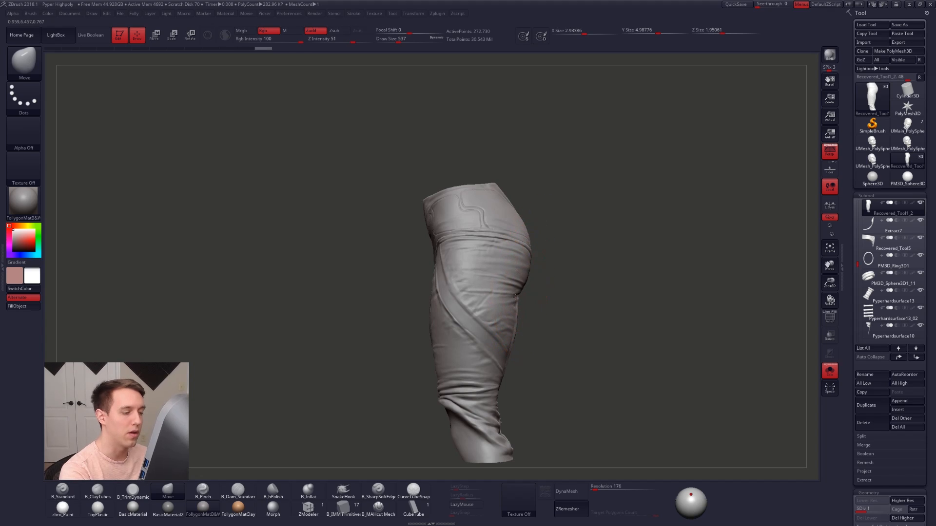
drag(516, 296, 515, 296)
alt+right_drag(515, 297, 521, 258)
Lay a Transpose line from the buttock to the calf to judge the leg's back contour, and compare it on the full character.
key(w)
drag(536, 213, 498, 376)
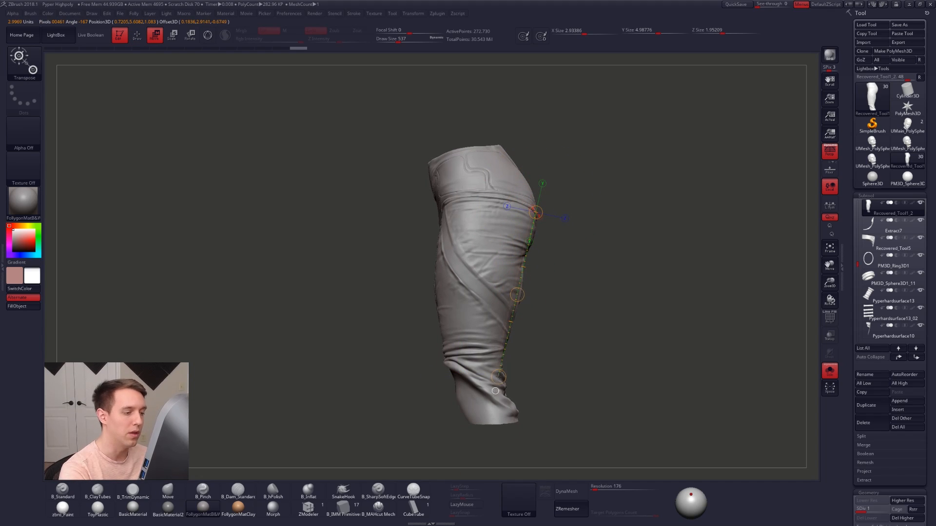
key(q)
mouse_move(525, 351)
ctrl+right_down()
mouse_move(527, 325)
mouse_move(518, 324)
ctrl+right_up()
key(alt+s)
key(alt+s)
Set the draw size to 615 and compare the isolated trousers' side profile with the full character.
key(space)
drag(514, 309, 520, 310)
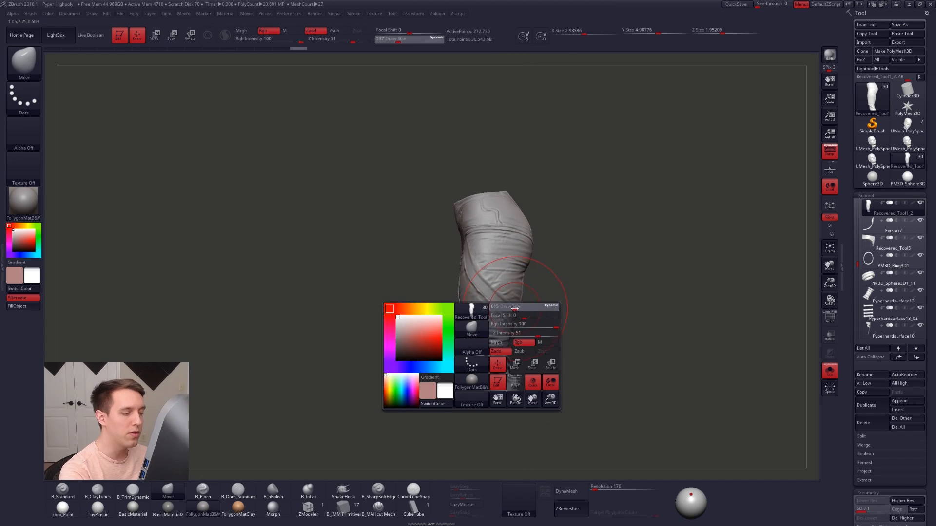
mouse_move(604, 305)
right_down()
mouse_move(482, 316)
mouse_move(534, 317)
mouse_move(512, 305)
mouse_move(553, 318)
mouse_move(607, 317)
right_up()
key(alt+s)
key(alt+s)
ctrl+right_drag(478, 253, 475, 275)
Set the draw size to 576 and refine the back contour of the thigh in side profile with the Move brush.
key(ctrl)
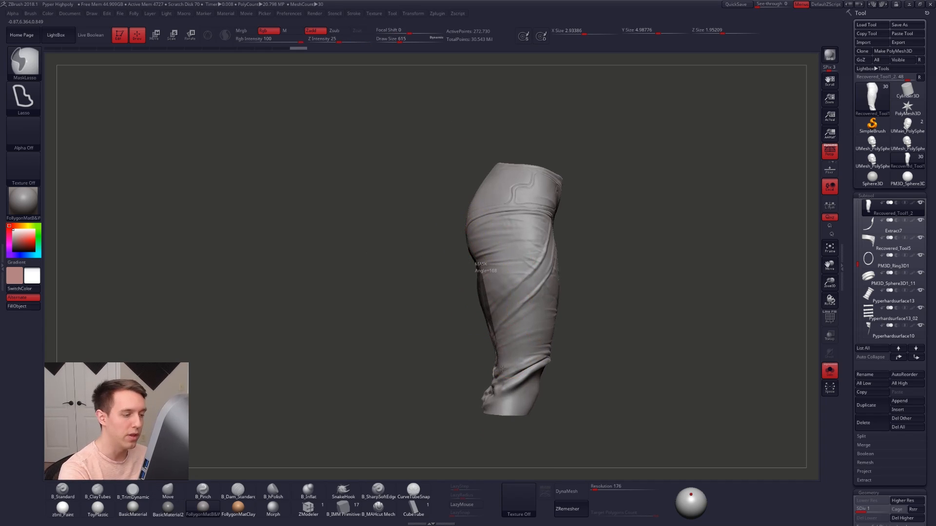
key(space)
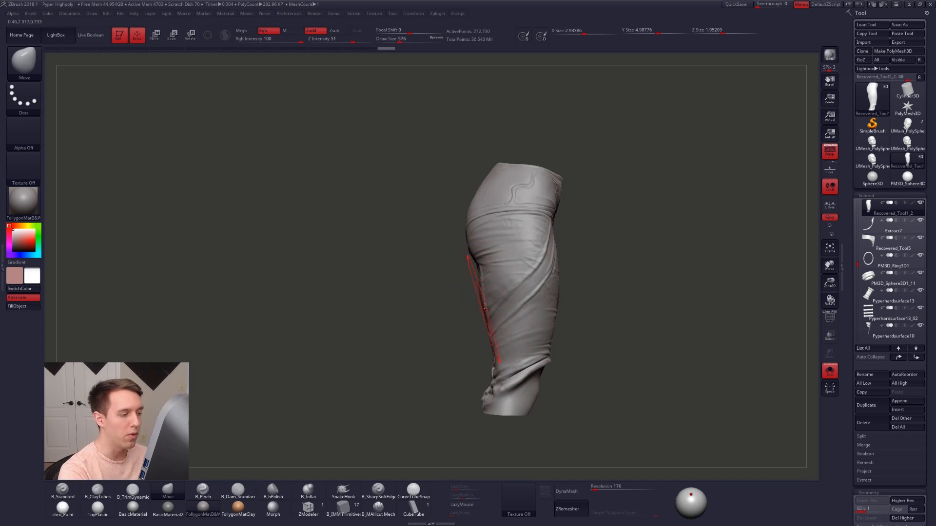
key(ctrl)
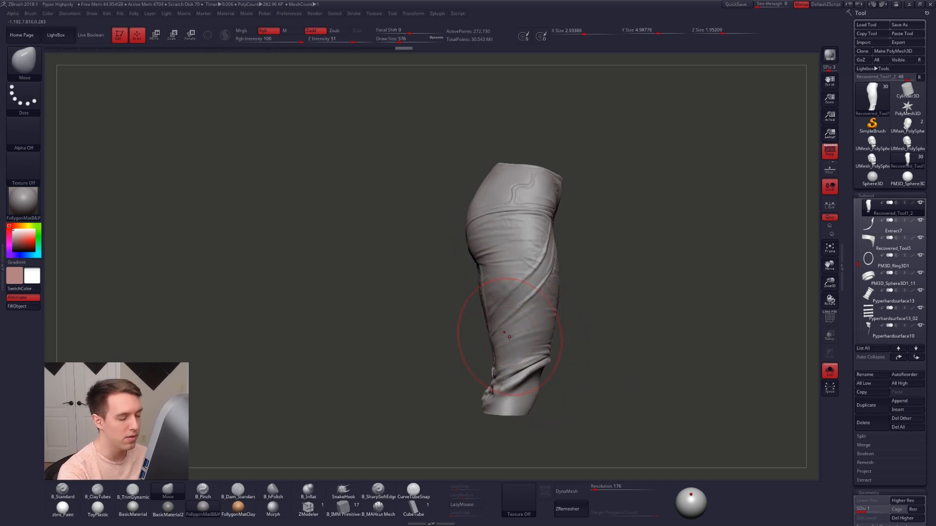
mouse_move(512, 324)
mouse_down()
mouse_move(580, 372)
mouse_move(546, 285)
mouse_move(590, 310)
mouse_up()
Examine the inner-thigh silhouette on the full character from the back and front, and isolate the trousers again.
key(ctrl+shift+s)
drag(506, 262, 509, 251)
mouse_move(506, 285)
mouse_down()
mouse_move(491, 271)
mouse_move(519, 249)
mouse_move(510, 227)
mouse_up()
key(ctrl)
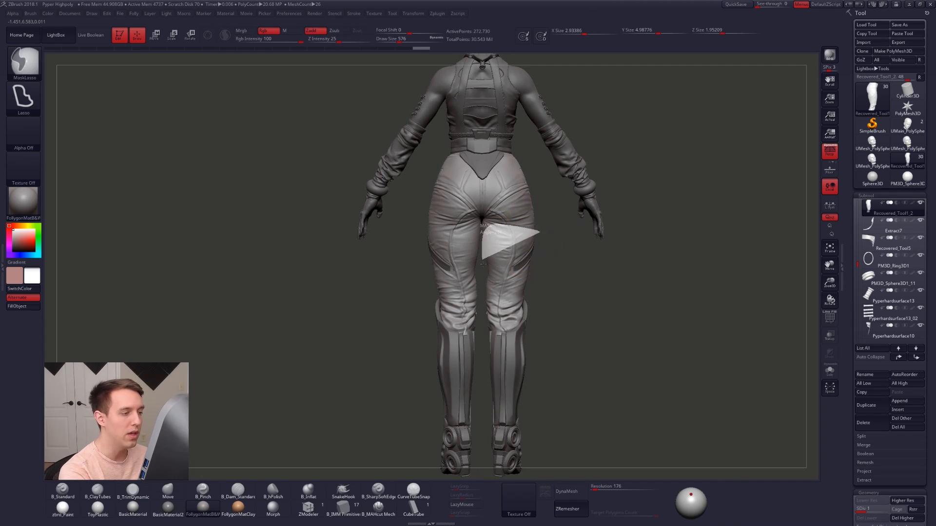
mouse_move(483, 264)
ctrl+mouse_down()
mouse_move(536, 312)
mouse_move(534, 230)
mouse_move(547, 271)
mouse_move(531, 258)
mouse_move(575, 275)
mouse_move(533, 291)
ctrl+mouse_up()
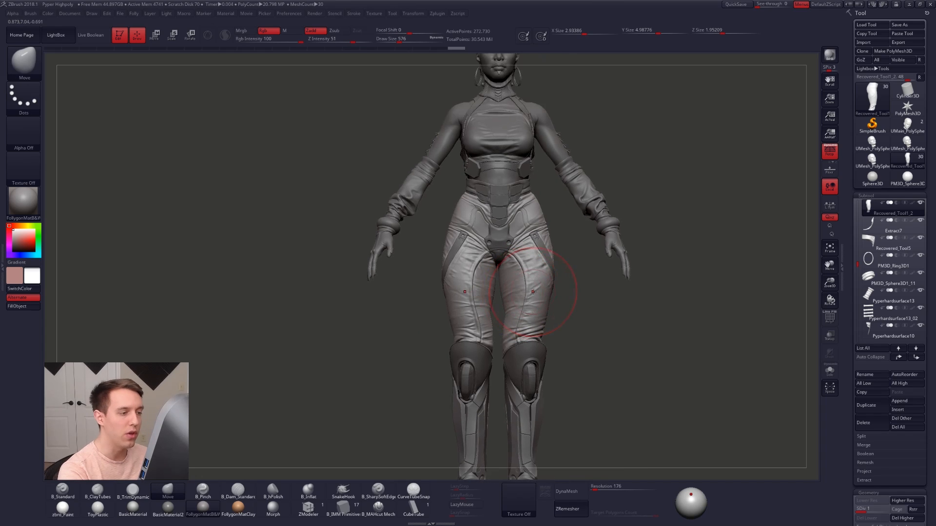
key(alt+s)
alt+right_drag(532, 292, 507, 358)
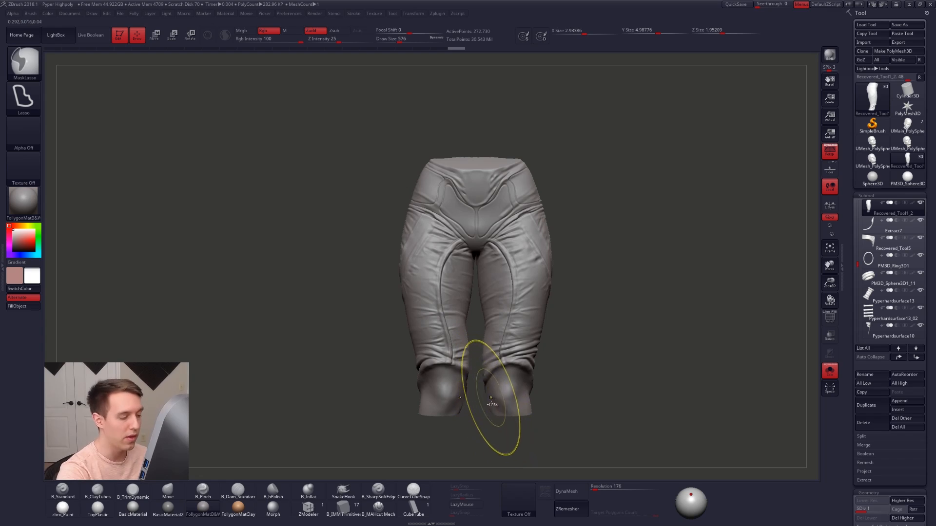
Set the draw size to 500 and mark the upper inner-thigh muscle area on both legs with a lasso mask.
mouse_move(491, 400)
ctrl+mouse_down()
mouse_move(481, 249)
mouse_move(504, 218)
mouse_move(510, 229)
ctrl+mouse_up()
ctrl+drag(571, 276, 565, 295)
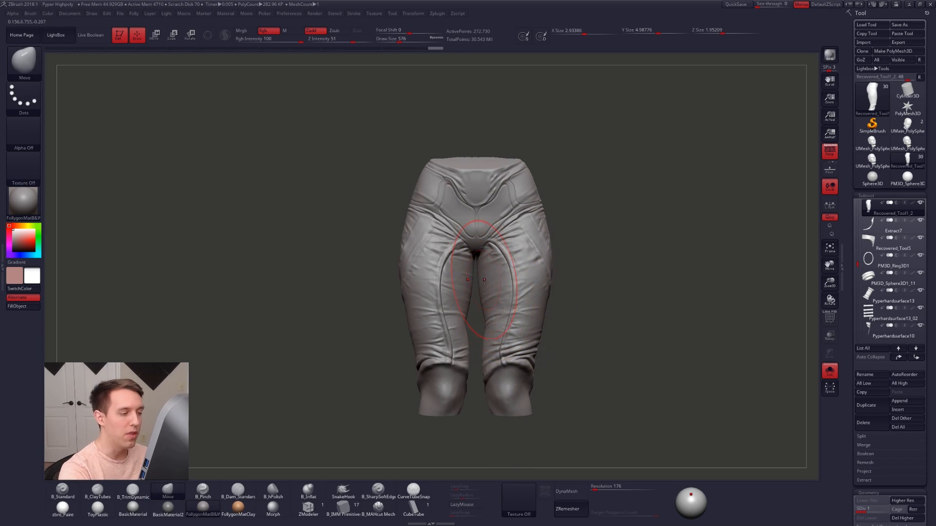
key(space)
drag(488, 293, 483, 293)
right_drag(474, 282, 502, 277)
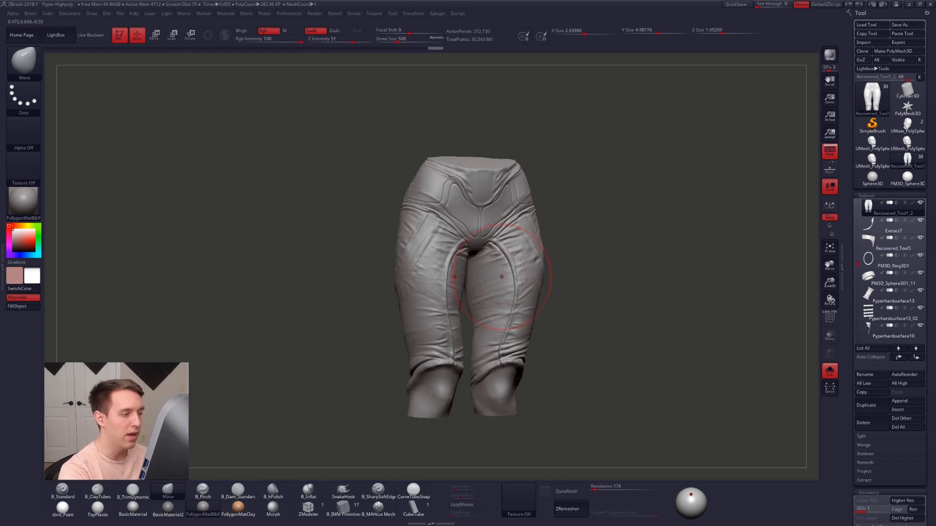
mouse_move(512, 219)
ctrl+mouse_down()
mouse_move(468, 287)
mouse_move(476, 324)
mouse_move(521, 222)
ctrl+mouse_up()
Switch to Chrome and search Google Images for "abductor muscles" in a new tab.
key(alt+Tab)
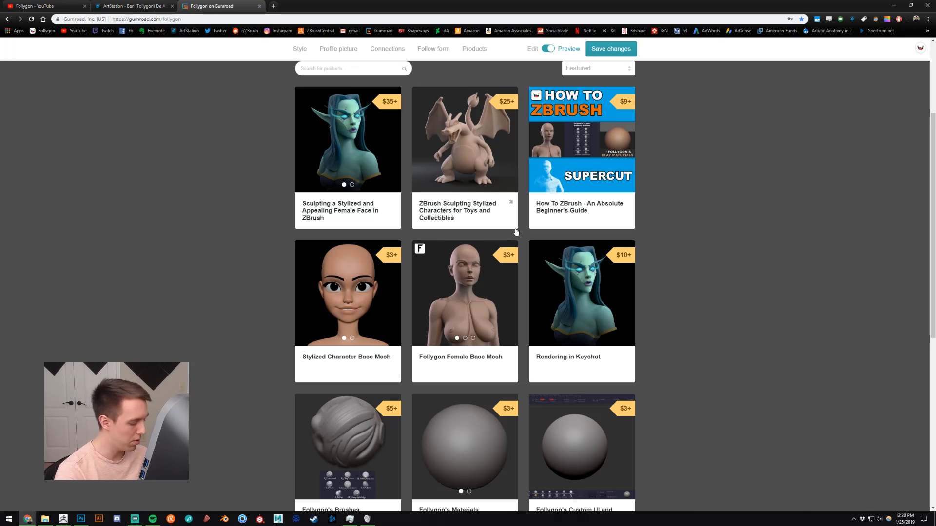
key(ctrl+t)
text(abductor)
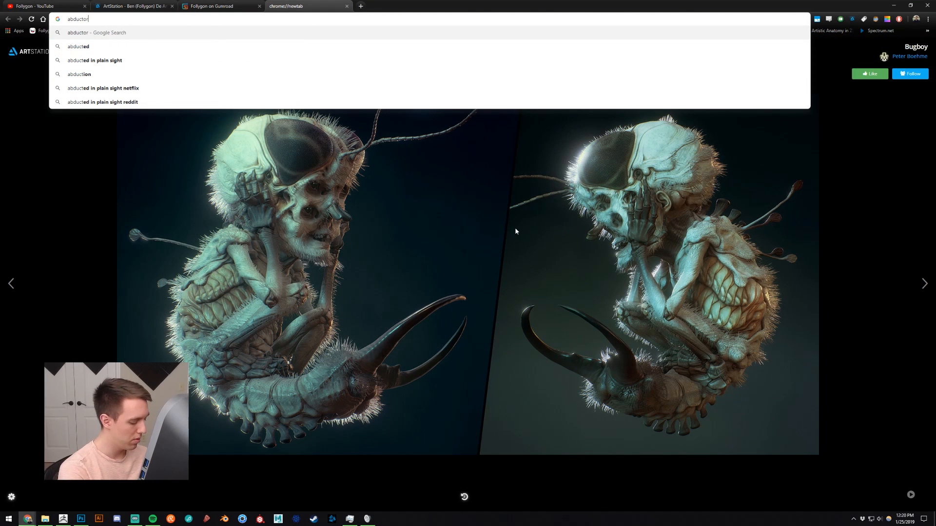
text( muscles)
key(Return)
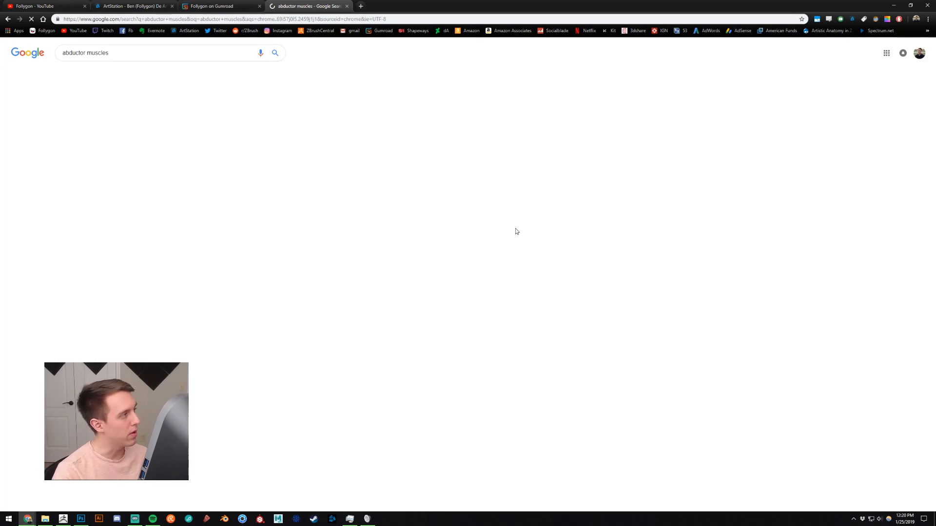
click(92, 73)
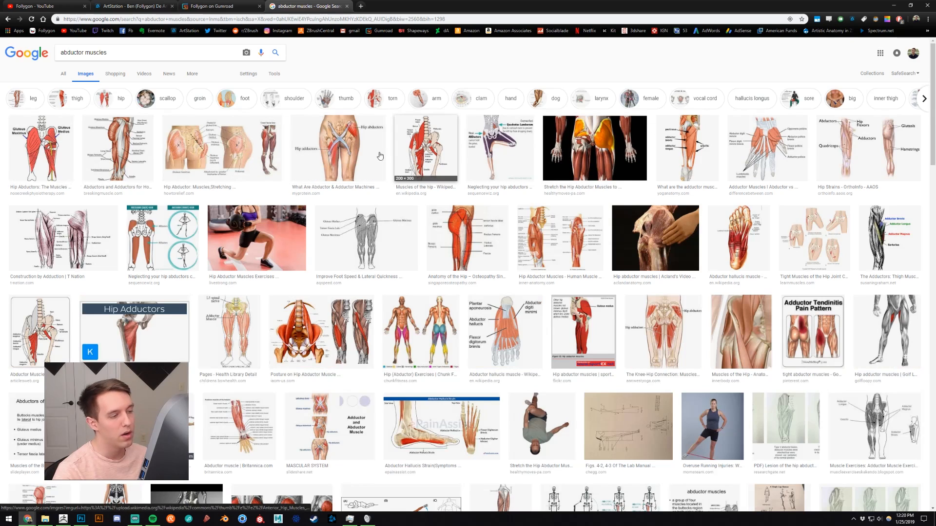
Preview the "The Knee-Hip Connection: Muscles and movement" image to study the hip adductors.
click(125, 52)
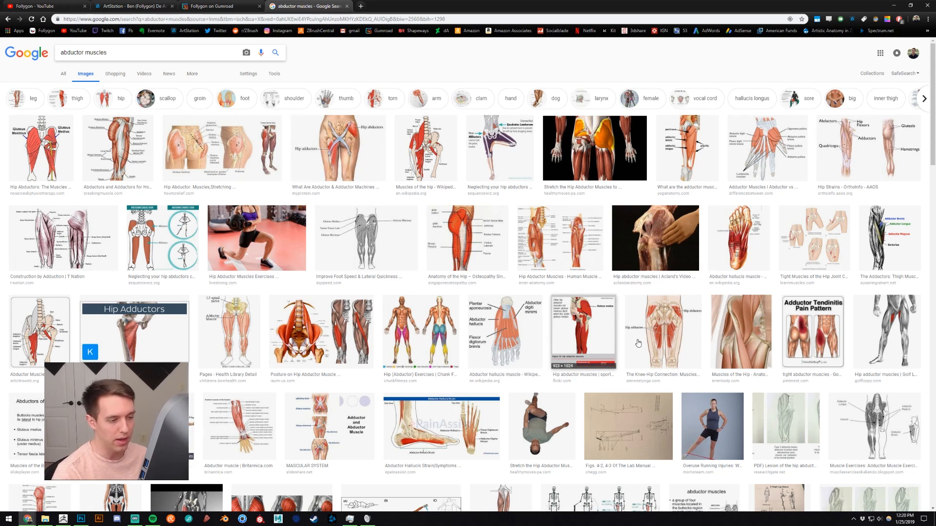
click(662, 332)
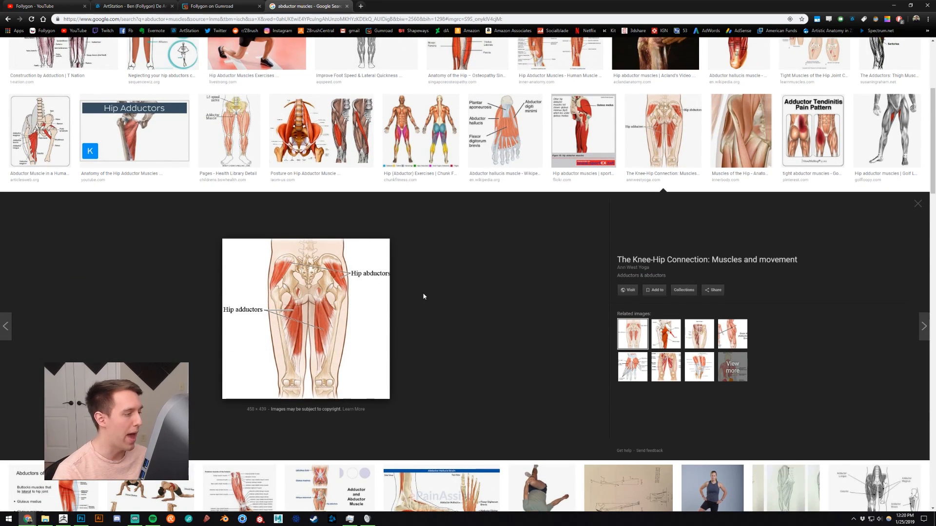
scroll(423, 297, up, 4)
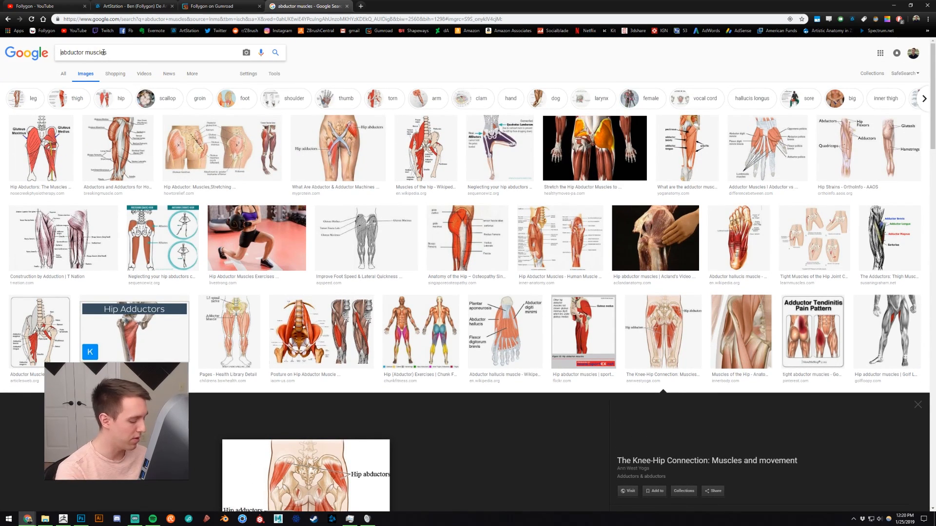
Refine the image search to "leg abductor muscles" and examine the Health Library Detail leg diagram.
text(leg)
key(Return)
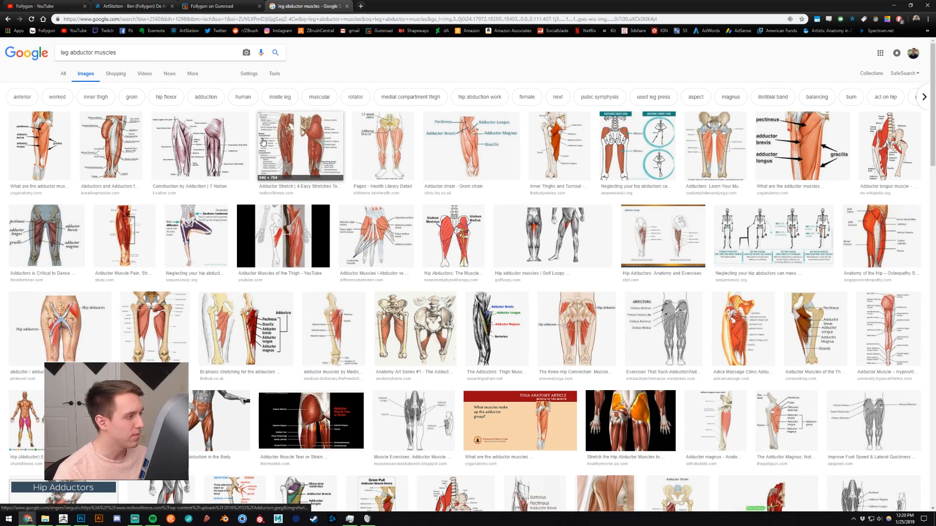
click(383, 136)
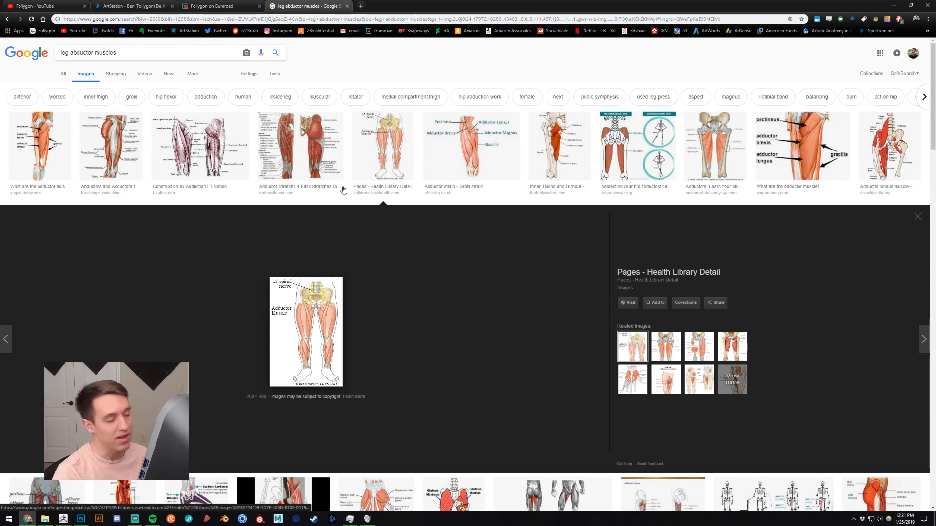
scroll(390, 239, down, 2)
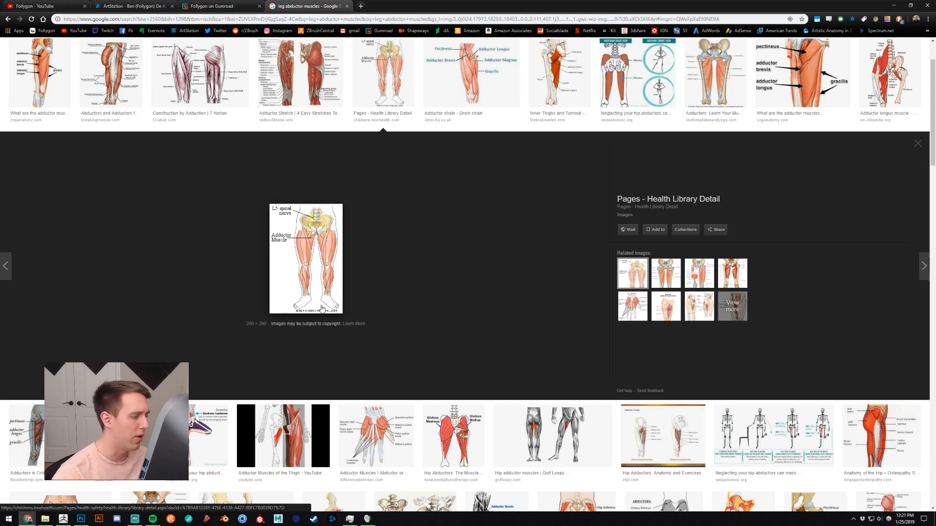
scroll(322, 307, up, 3)
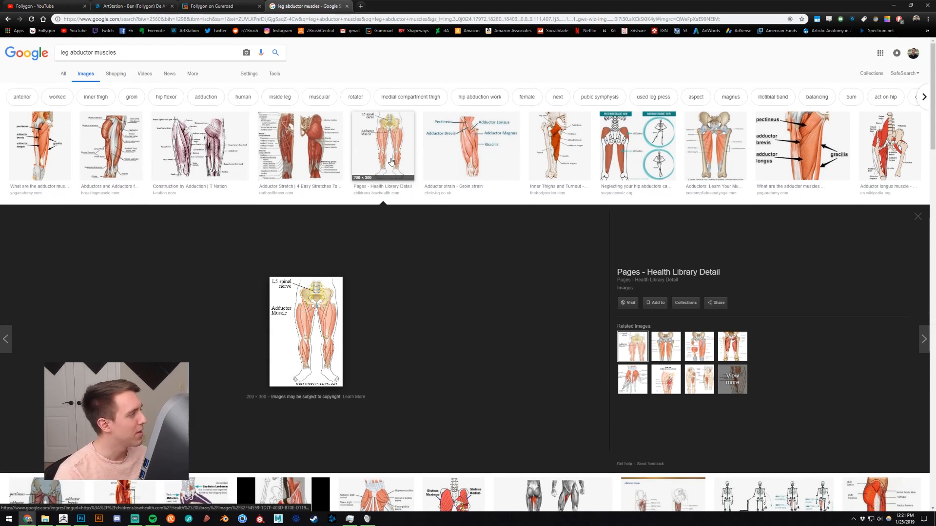
triple_click(202, 53)
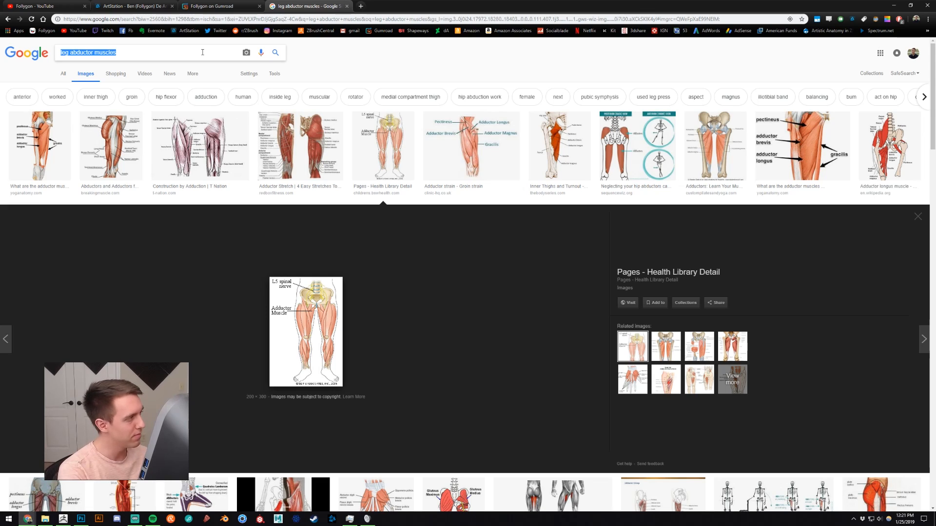
text(leg sc)
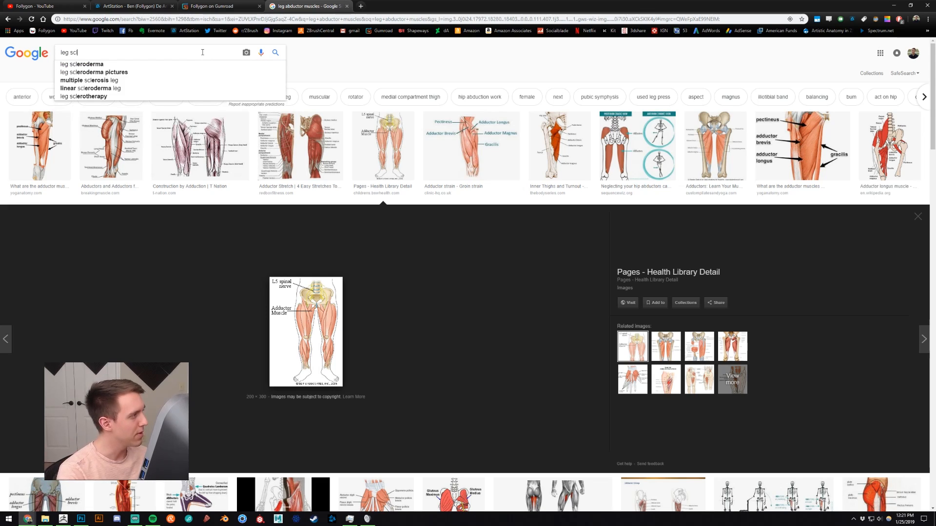
key(BackSpace)
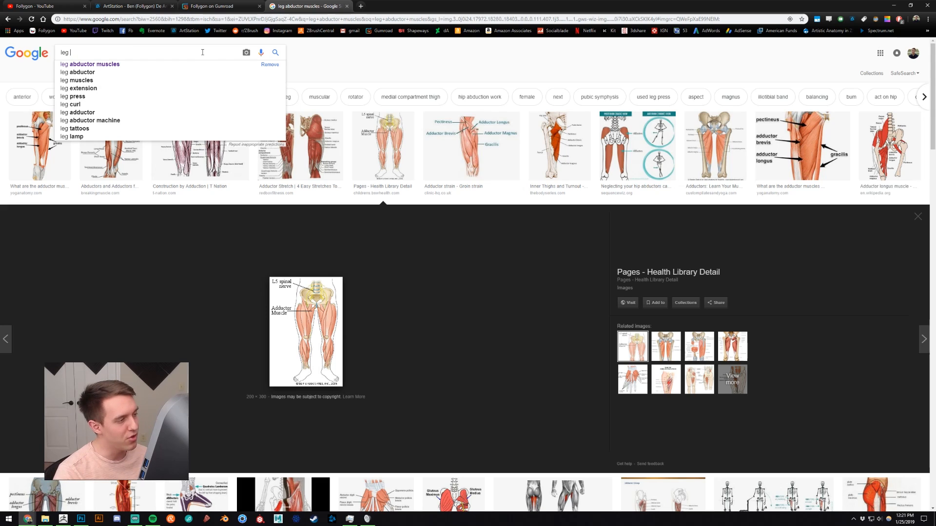
key(ctrl+shift+Tab)
Return to ZBrush, set the draw size to 227, and clear the mask from the inner thighs.
key(alt+Tab)
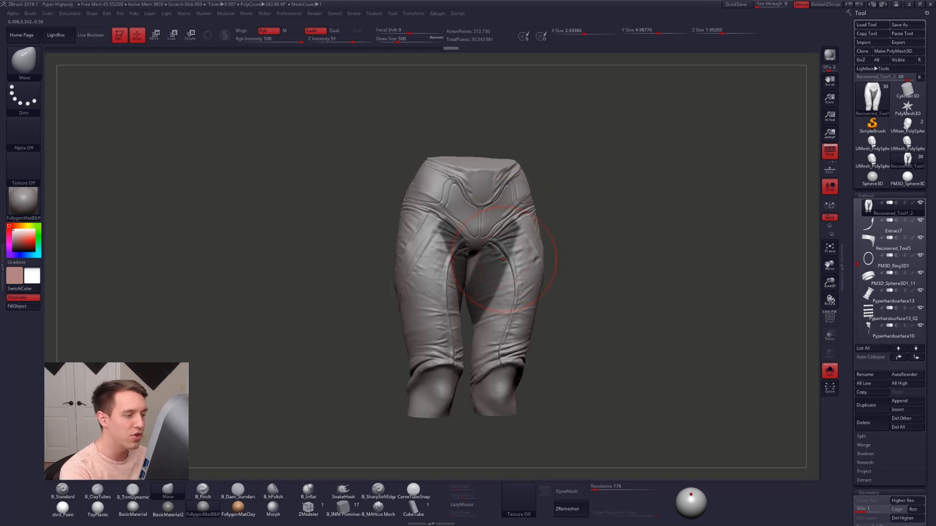
ctrl+right_drag(505, 260, 490, 289)
key(space)
drag(521, 245, 509, 245)
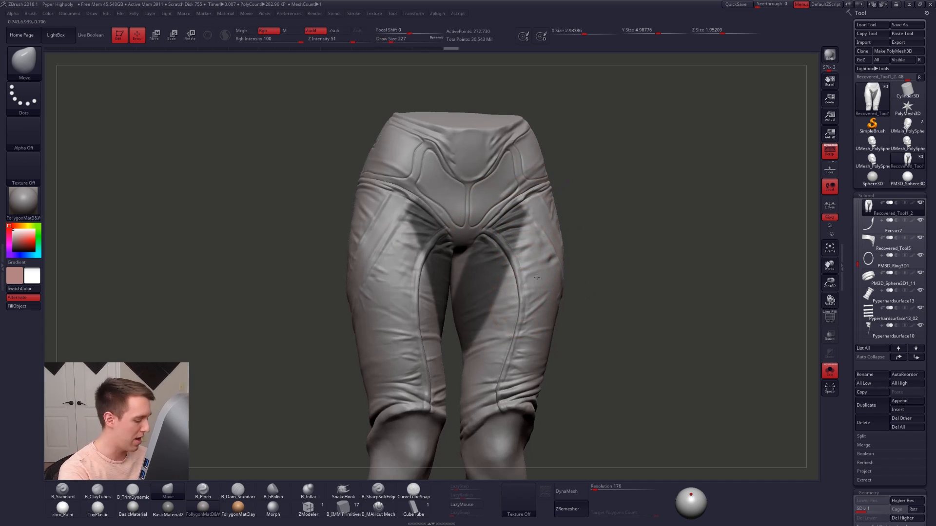
alt+right_drag(537, 277, 549, 251)
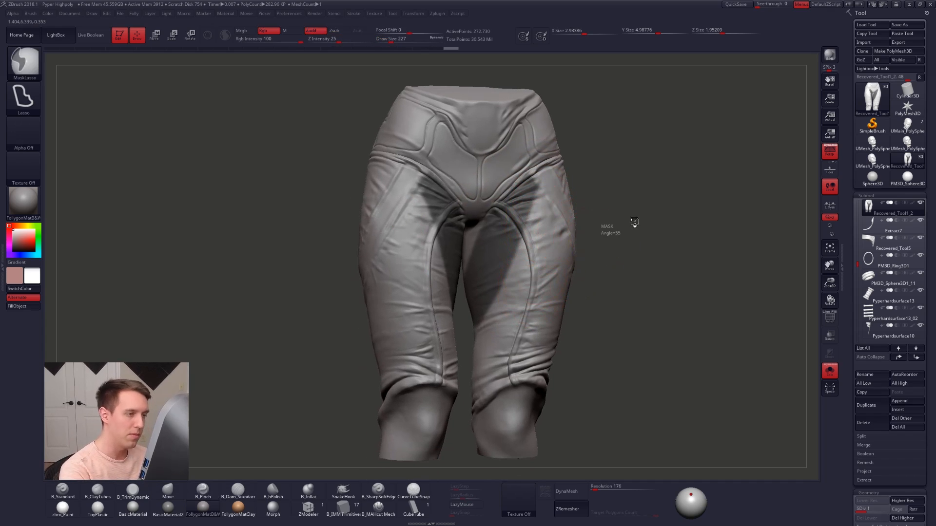
ctrl+click(634, 222)
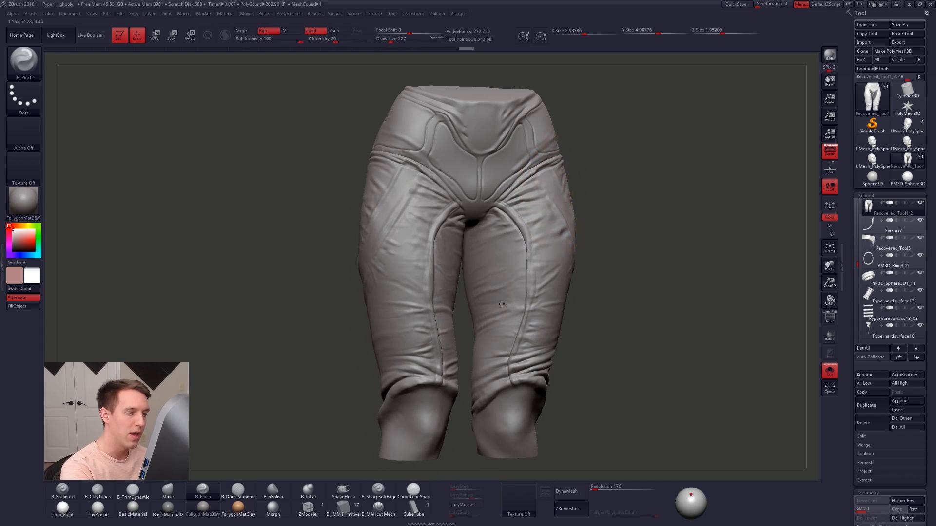
Try a B_Pinch stroke up the front of the inner thigh, and undo it.
mouse_move(502, 304)
mouse_down()
mouse_move(496, 337)
mouse_move(530, 188)
mouse_up()
right_drag(531, 195, 575, 203)
key(ctrl+z)
Build up the back of the thighs with B_ClayTubes at draw size 279, undoing the last two strokes.
key(2)
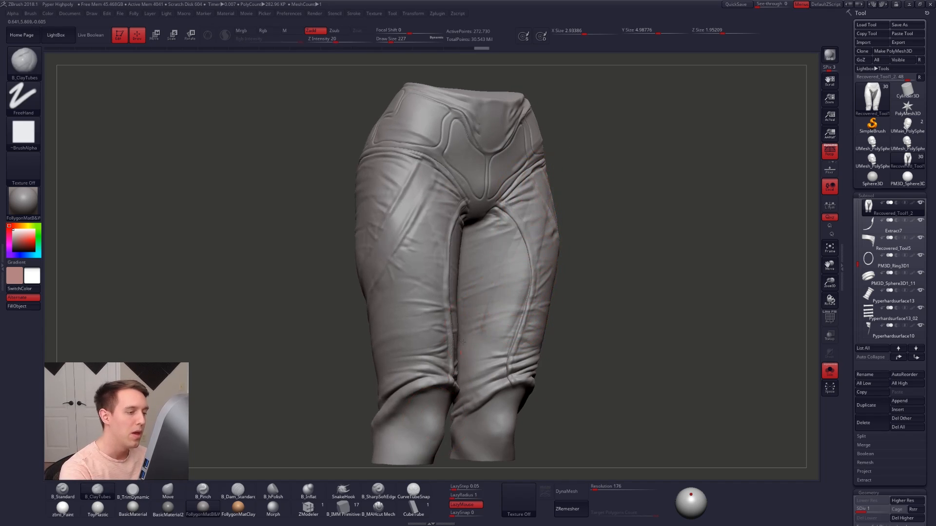
right_drag(517, 253, 648, 263)
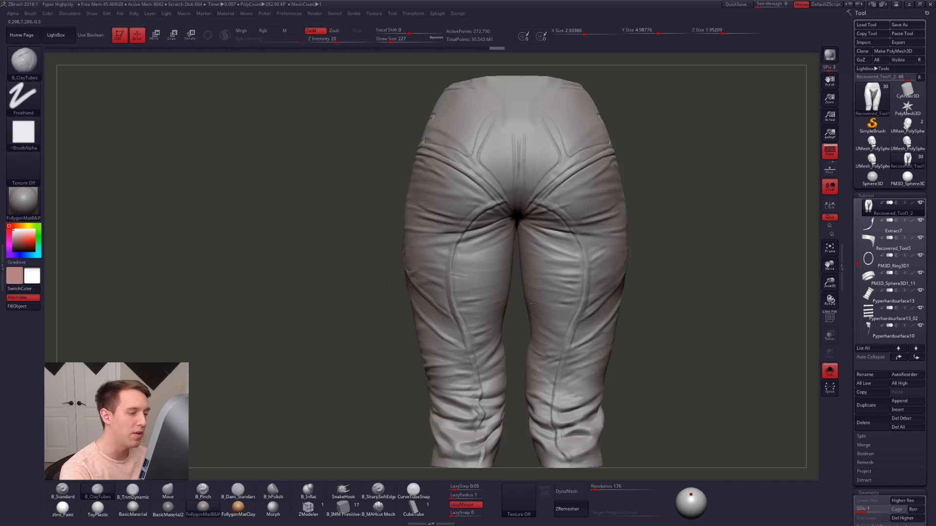
alt+right_drag(504, 279, 482, 229)
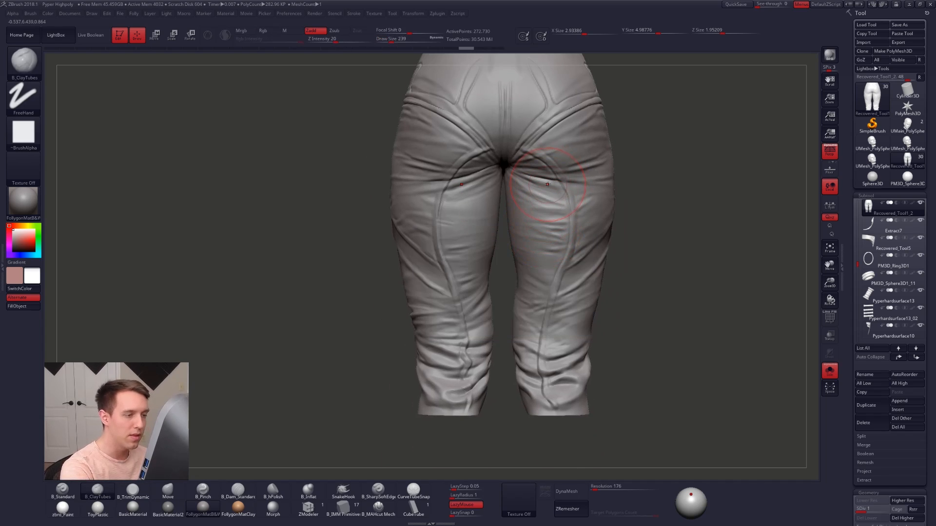
key(space)
drag(542, 213, 547, 212)
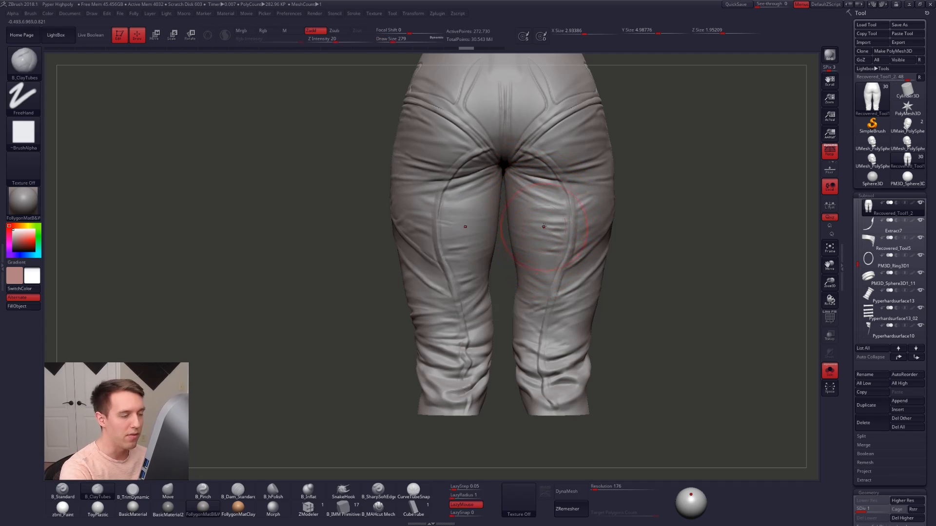
drag(543, 188, 542, 383)
drag(576, 195, 588, 388)
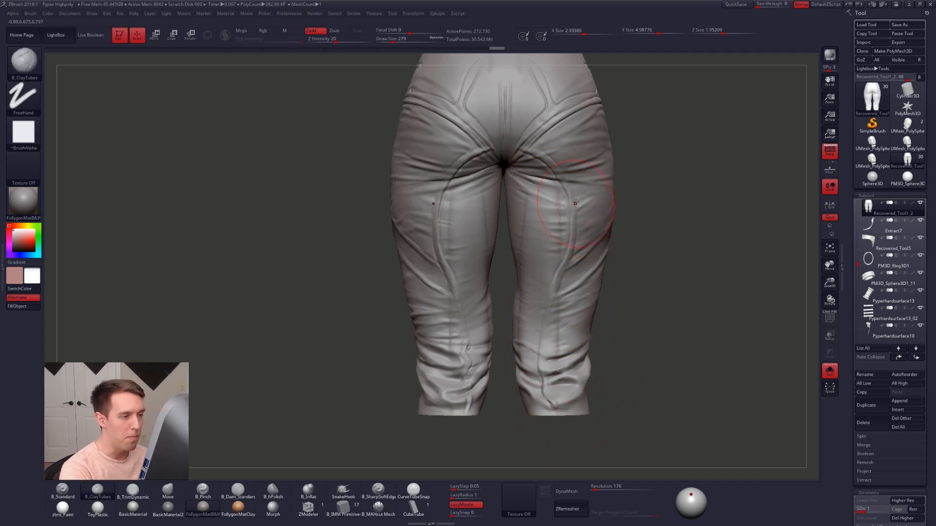
drag(577, 207, 568, 360)
key(ctrl+z)
key(ctrl+z)
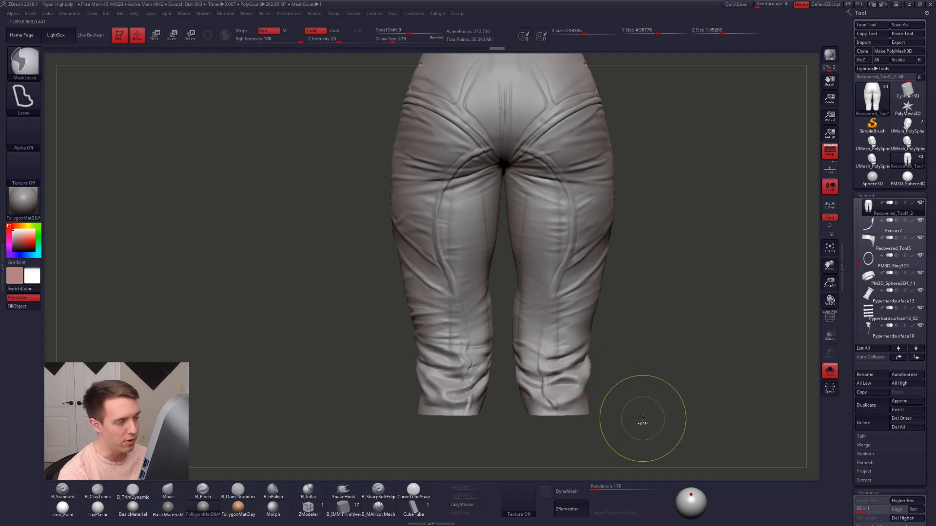
Bring back the rest of the character around the trousers and switch to the Move brush with draw size 447.
mouse_move(648, 415)
alt+mouse_down()
mouse_move(554, 325)
mouse_move(578, 293)
mouse_move(564, 256)
alt+mouse_up()
mouse_move(563, 256)
alt+mouse_down()
mouse_move(533, 303)
mouse_move(541, 355)
alt+mouse_up()
mouse_move(609, 332)
mouse_down()
mouse_move(547, 288)
mouse_move(569, 279)
mouse_up()
key(space)
key(b)
key(m)
key(v)
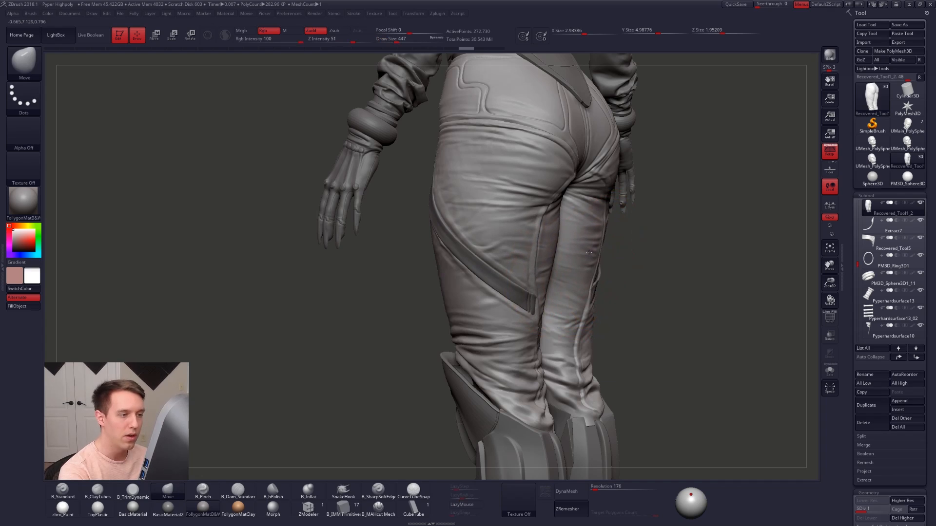
ctrl+right_drag(567, 299, 596, 383)
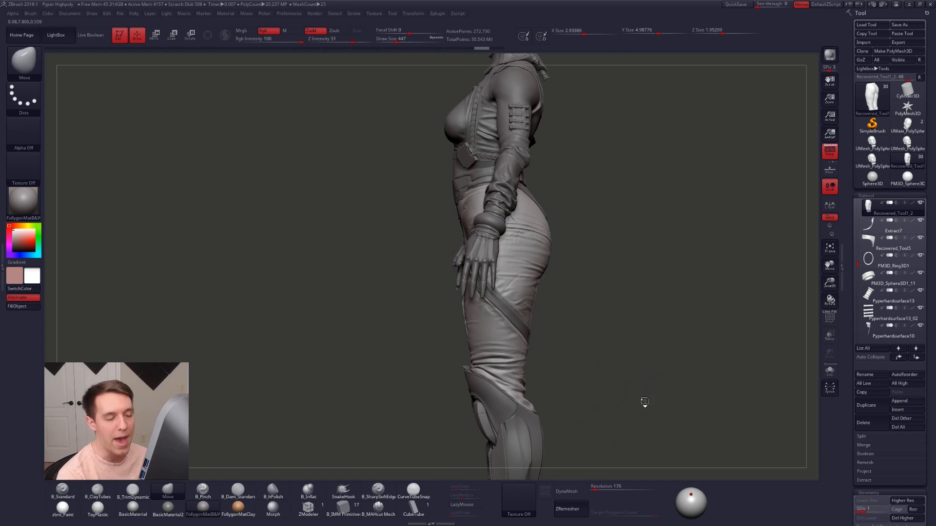
ctrl+right_drag(645, 402, 630, 421)
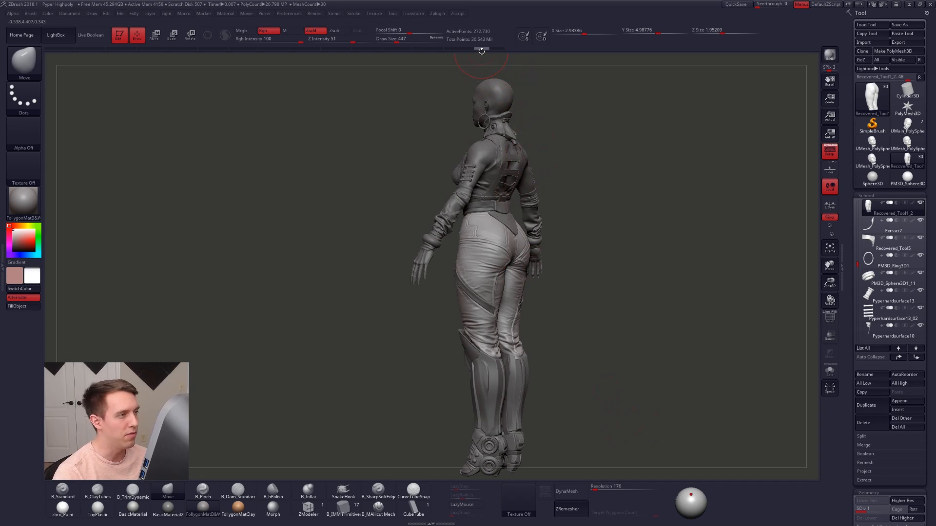
Step the trousers' undo history back to its earliest state and review the figure's proportions from the front.
drag(481, 52, 113, 49)
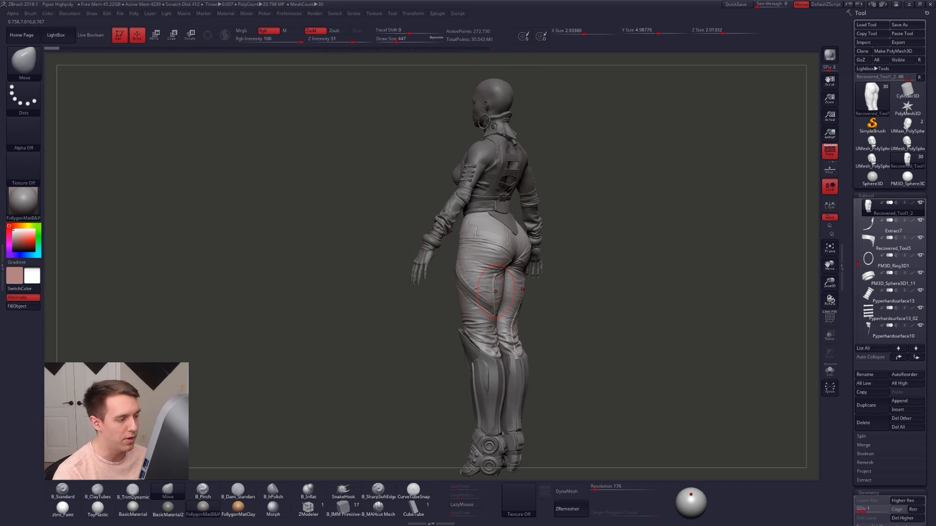
drag(465, 298, 541, 326)
shift+right_drag(541, 325, 543, 325)
alt+right_drag(445, 237, 446, 263)
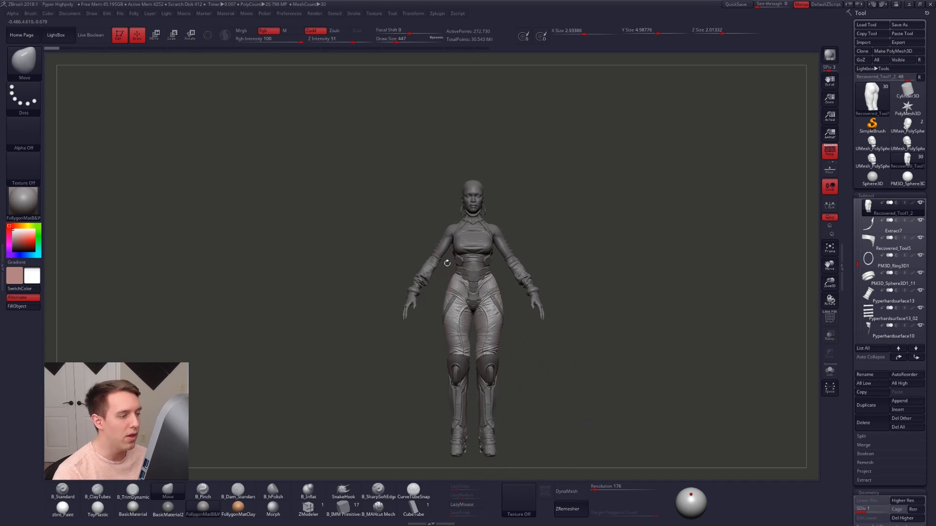
alt+right_drag(473, 294, 468, 268)
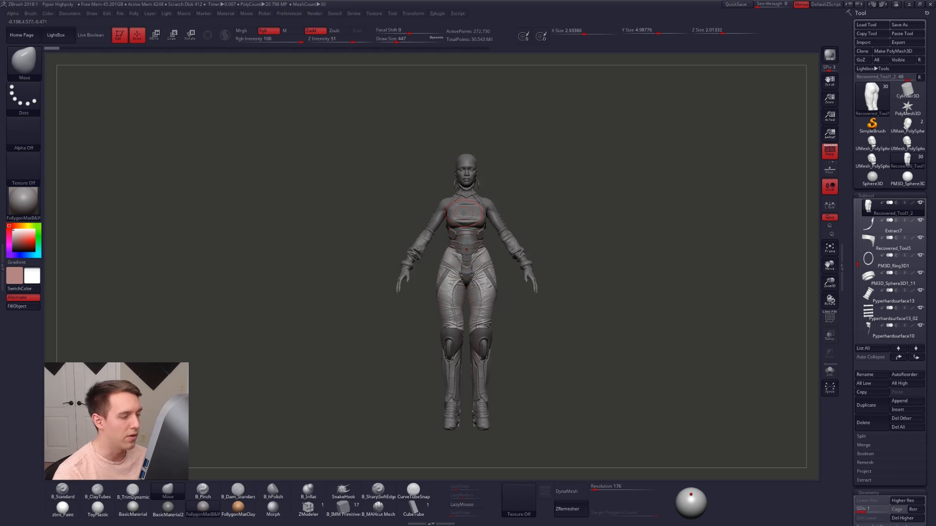
mouse_move(463, 213)
ctrl+right_down()
mouse_move(478, 216)
mouse_move(438, 252)
mouse_move(441, 292)
ctrl+right_up()
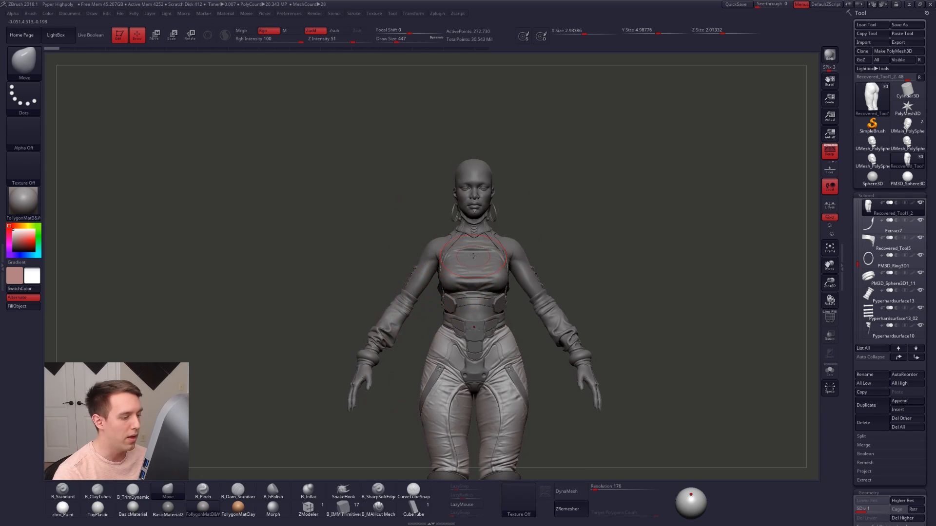
mouse_move(497, 276)
ctrl+right_down()
mouse_move(470, 299)
mouse_move(445, 292)
ctrl+right_up()
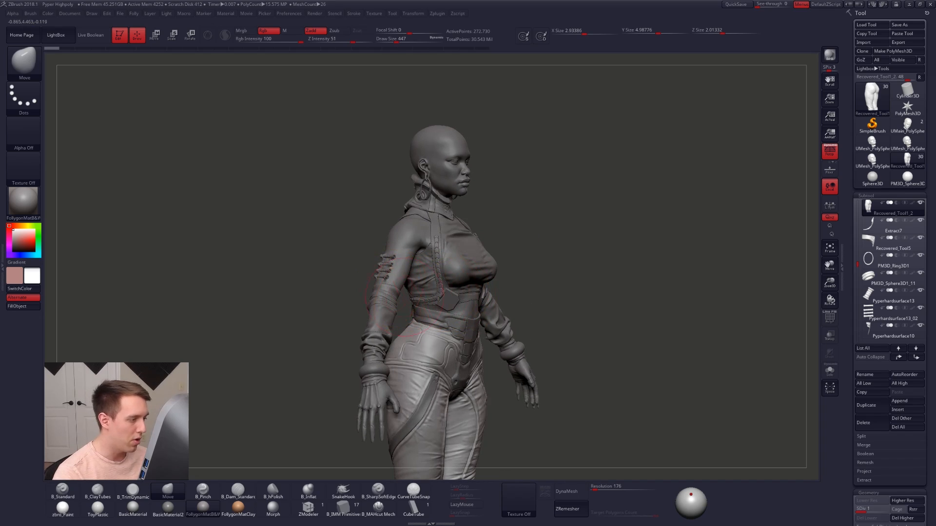
Select the chest harness and examine how its straps fit around the back.
alt+click(437, 302)
ctrl+right_drag(438, 302, 461, 318)
mouse_move(421, 289)
right_down()
mouse_move(443, 292)
mouse_move(404, 296)
mouse_move(441, 274)
right_up()
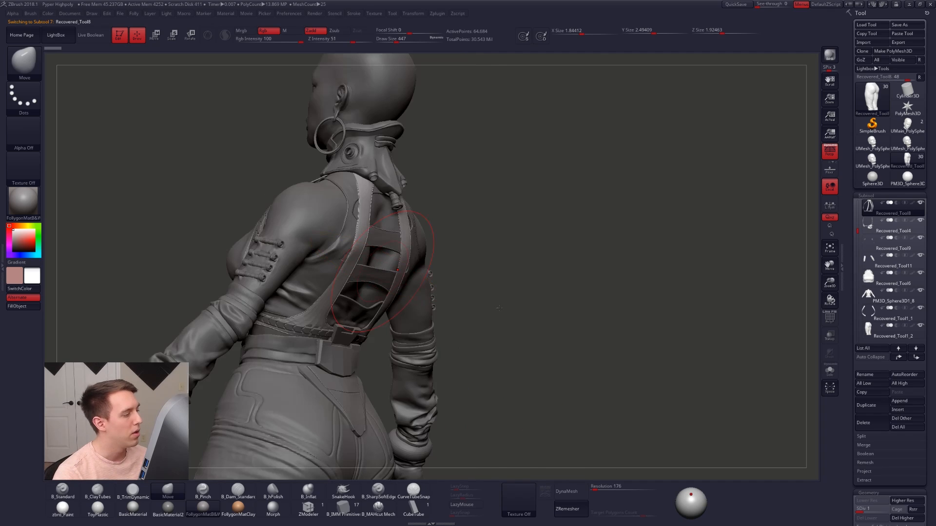
right_drag(499, 307, 477, 339)
Select the arm mesh, set the draw size to 38, and isolate it to expose the dents under the upper-arm toggles.
alt+click(437, 280)
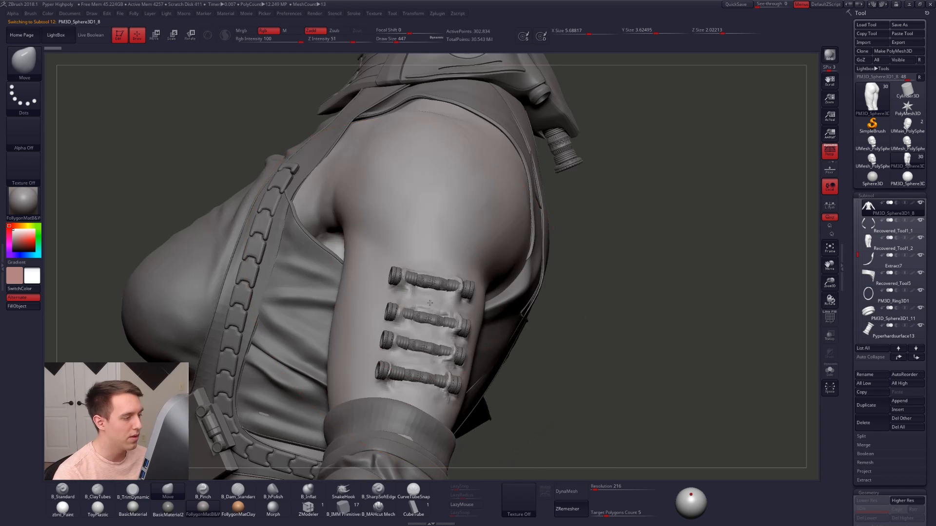
right_drag(399, 317, 466, 320)
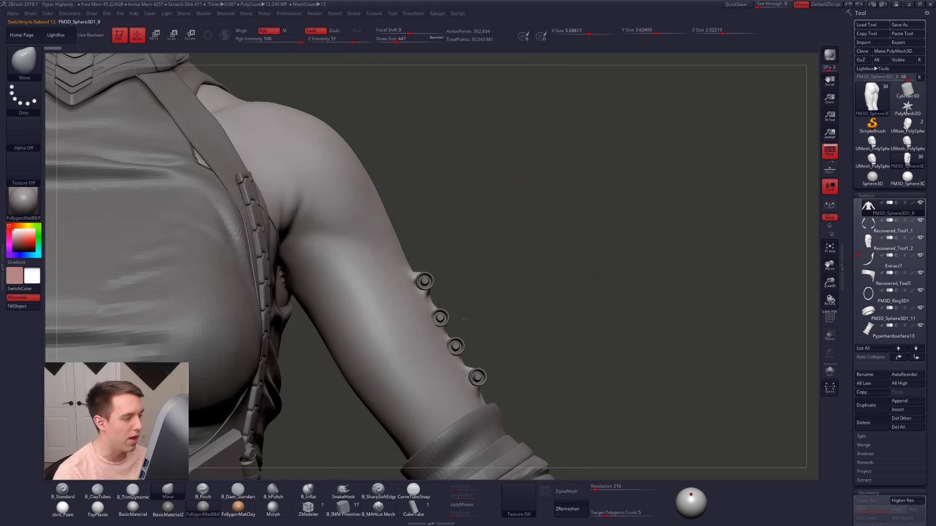
key(space)
drag(497, 317, 480, 318)
right_drag(477, 335, 463, 324)
key(alt+s)
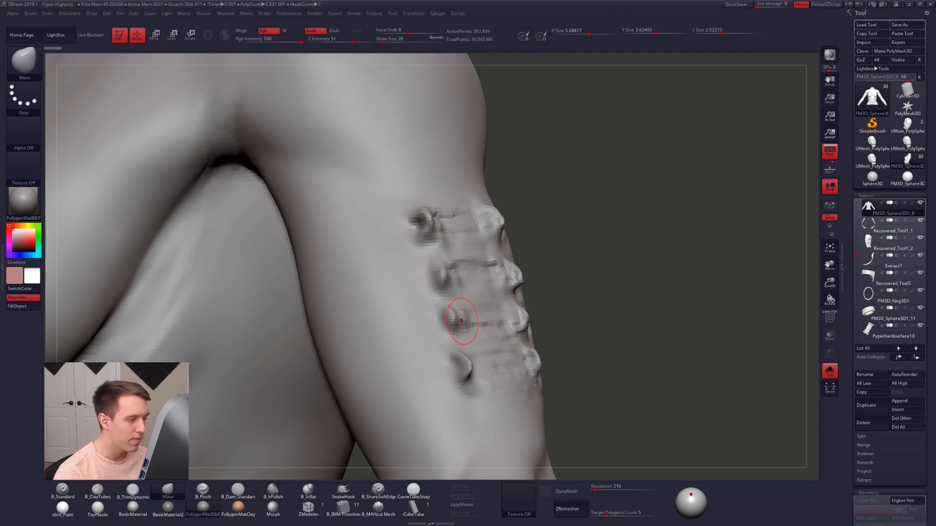
Show the other parts again and nudge the skin around the upper-arm toggles with the Move brush at draw size 21.
key(alt+s)
key(space)
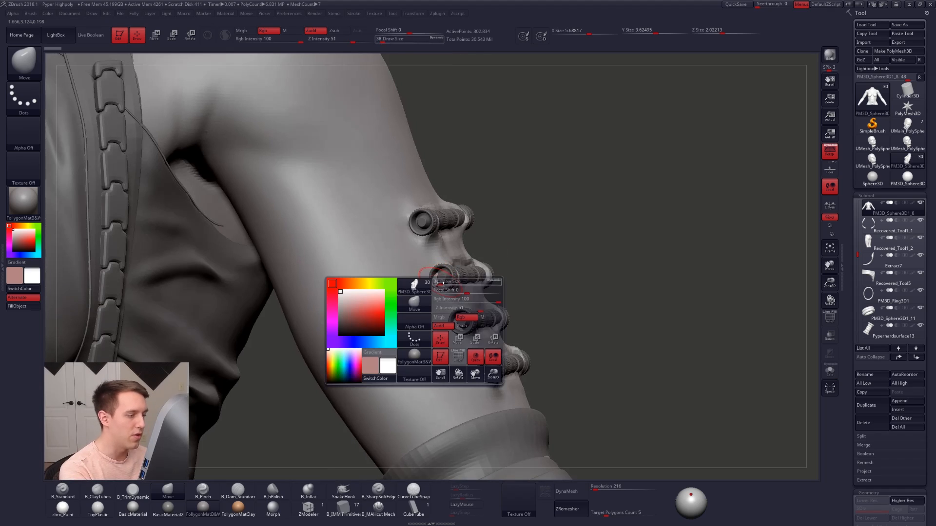
drag(447, 283, 440, 283)
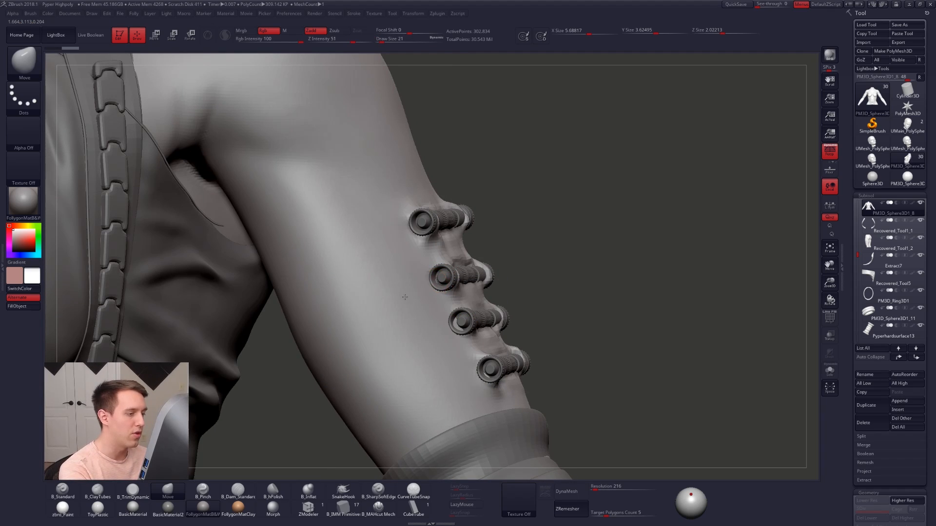
mouse_move(481, 287)
ctrl+right_down()
mouse_move(378, 283)
mouse_move(460, 306)
mouse_move(474, 290)
ctrl+right_up()
mouse_move(441, 251)
alt+right_down()
mouse_move(437, 312)
mouse_move(480, 314)
mouse_move(449, 303)
mouse_move(503, 317)
alt+right_up()
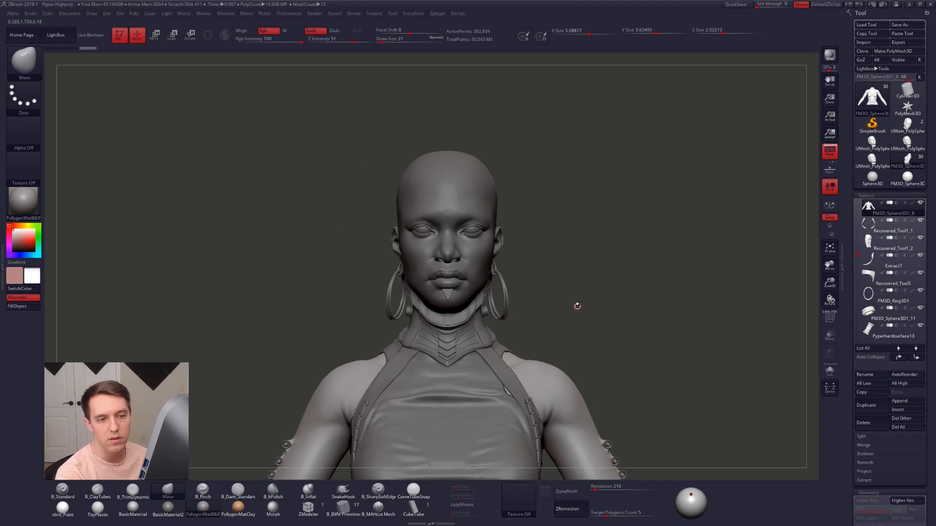
Select the head mesh, frame it in close-up, and set the draw size to 130.
alt+click(573, 308)
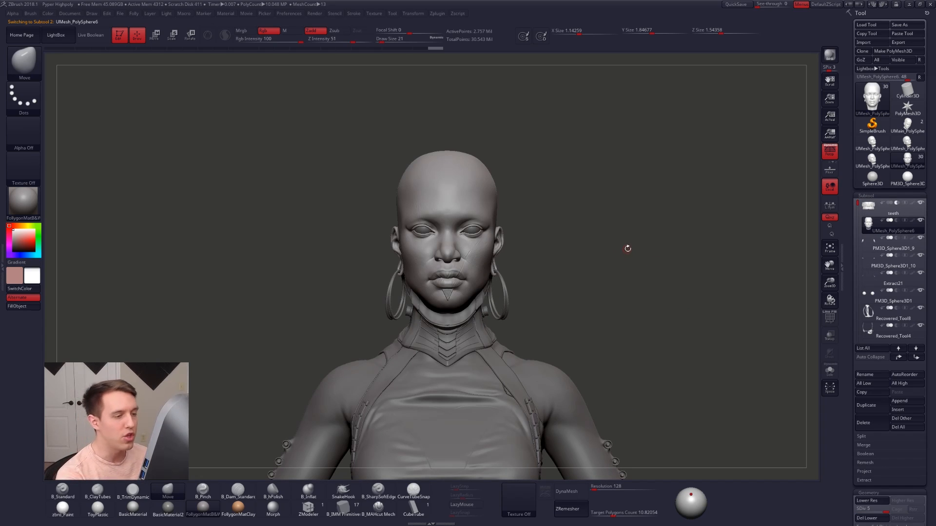
key(s)
drag(628, 249, 638, 250)
key(ctrl+space)
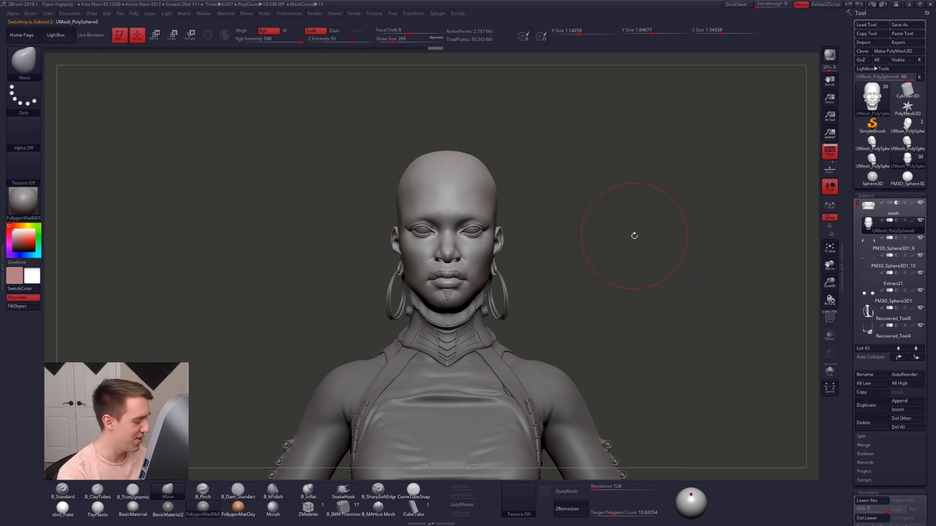
key(f)
key(space)
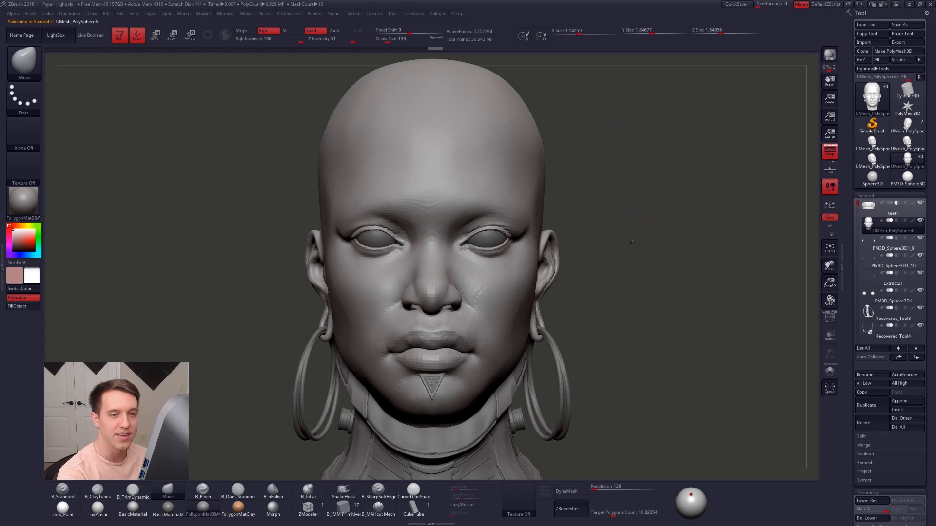
ctrl+right_drag(632, 243, 628, 248)
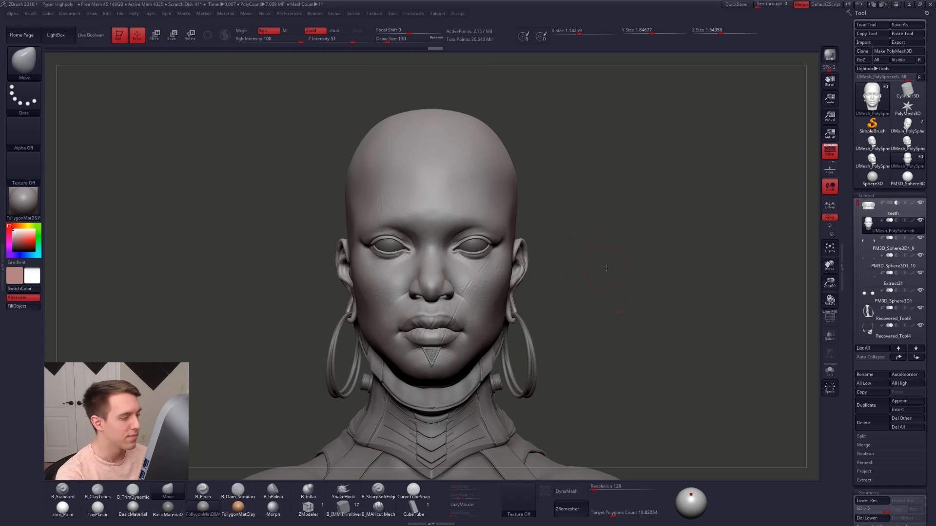
drag(599, 256, 662, 249)
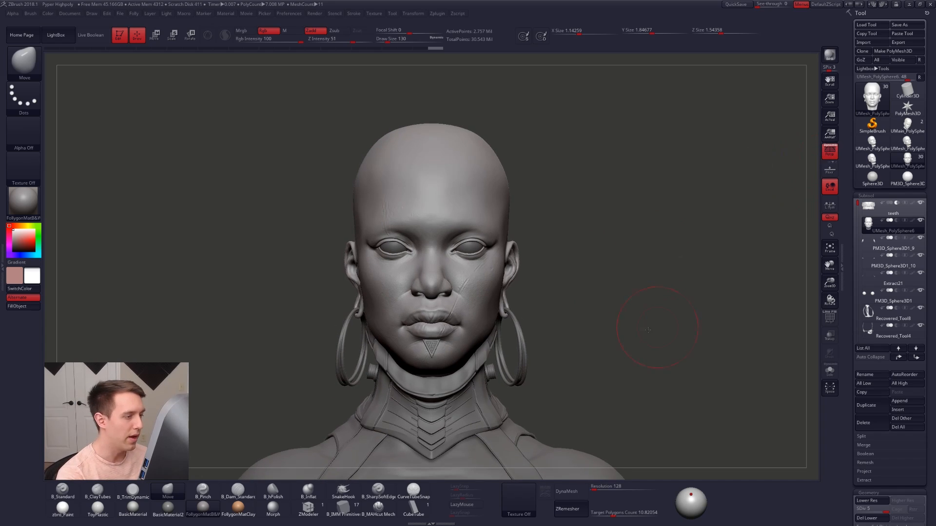
drag(648, 330, 706, 315)
Turn on the polypaint display for all subtools and set the draw size to 113.
key(shift)
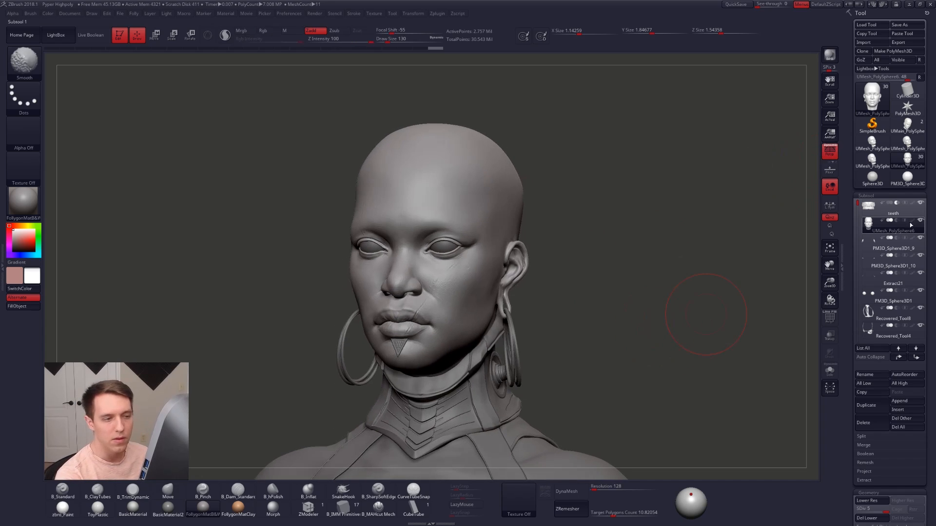
click(911, 221)
drag(561, 311, 624, 301)
scroll(853, 308, down, 2)
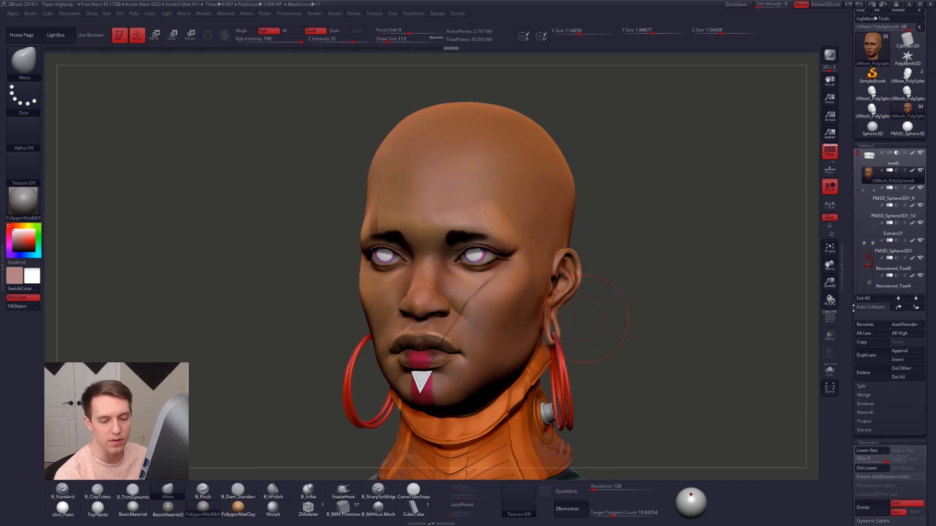
scroll(853, 309, down, 10)
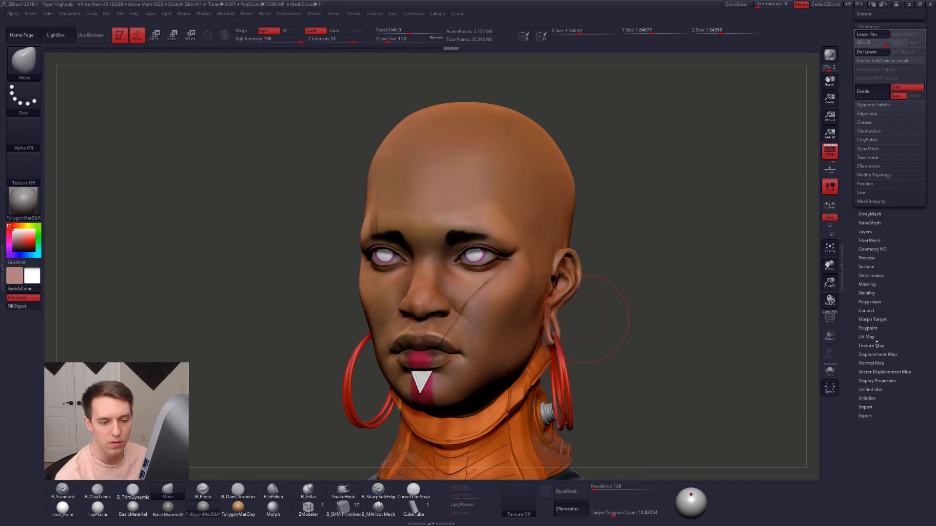
click(877, 345)
scroll(870, 466, up, 10)
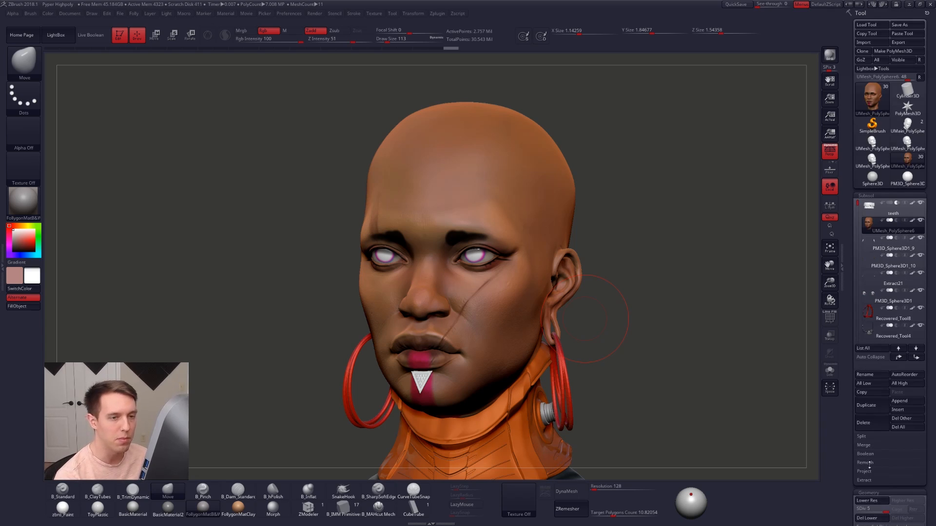
Try a colour-only B_Standard stroke on the side of the head, and undo it.
key(1)
click(270, 32)
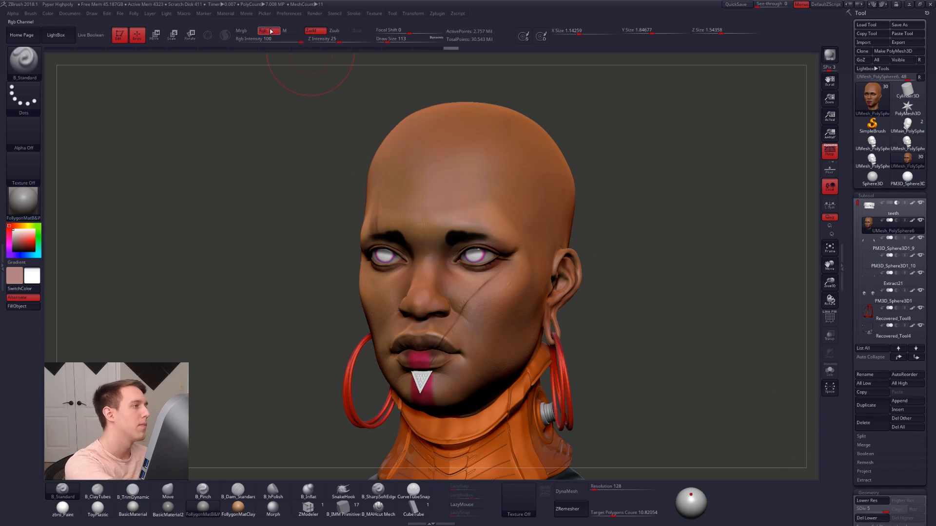
click(313, 32)
mouse_move(490, 194)
mouse_down()
mouse_move(518, 199)
mouse_move(538, 239)
mouse_up()
key(ctrl+z)
Switch to the Move brush and set the draw size to 104 for the cheek area of the head.
key(space)
key(2)
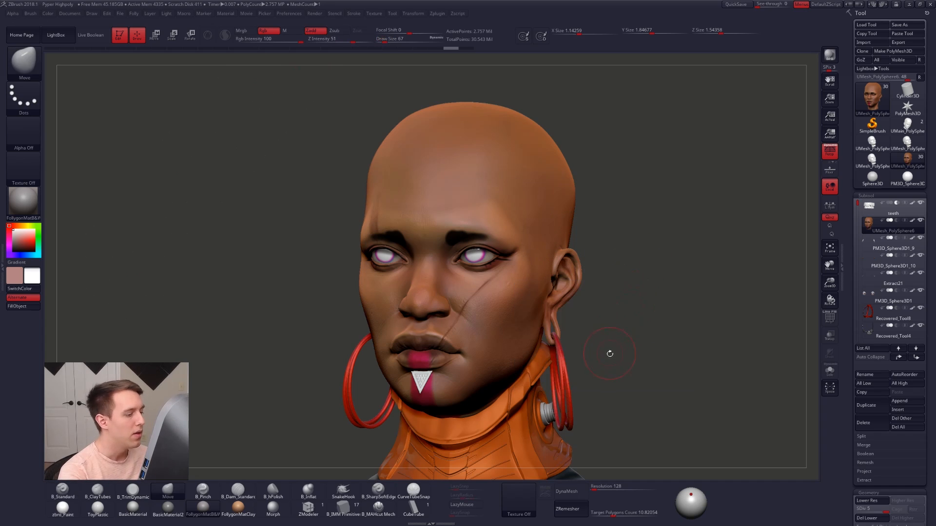
drag(622, 397, 479, 389)
key(space)
click(509, 344)
mouse_move(508, 345)
right_down()
mouse_move(583, 343)
mouse_move(510, 344)
right_up()
key(ctrl)
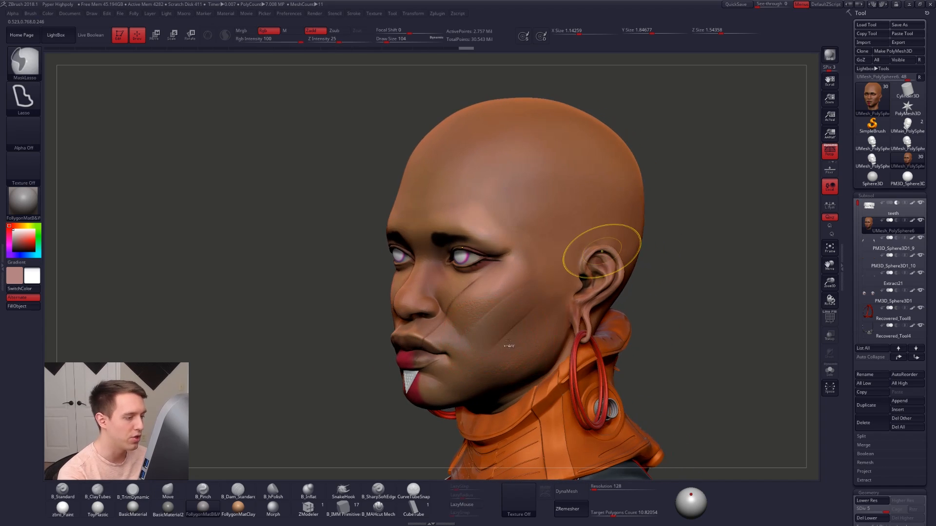
Try ClayTubes strokes at draw size 140 on the temple and the side of the face, and undo them.
key(space)
right_drag(541, 293, 515, 288)
key(space)
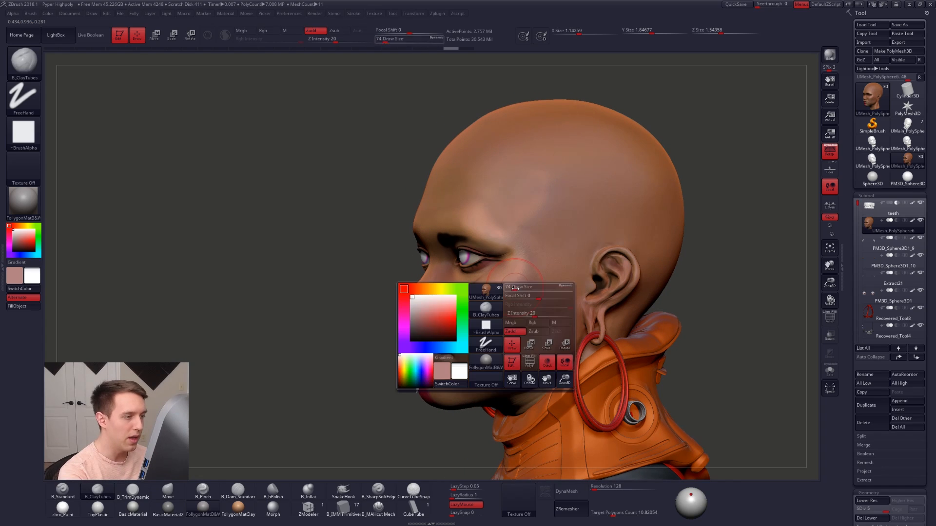
drag(515, 289, 519, 288)
right_drag(521, 287, 515, 292)
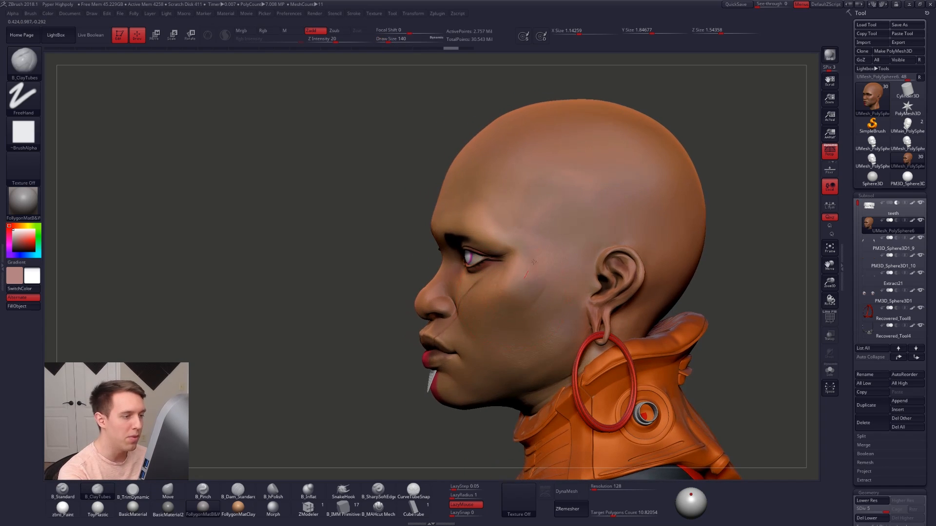
drag(534, 261, 544, 257)
drag(613, 215, 592, 234)
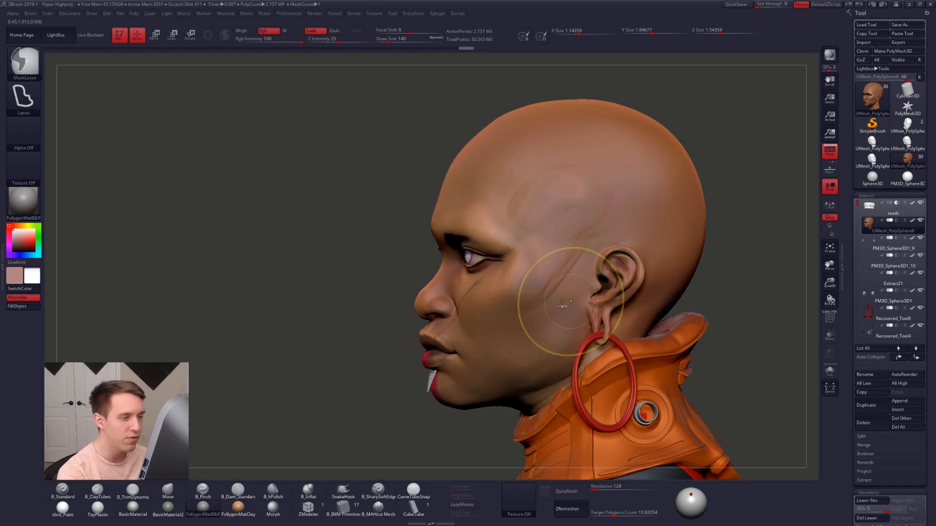
key(ctrl+z)
right_drag(548, 301, 569, 299)
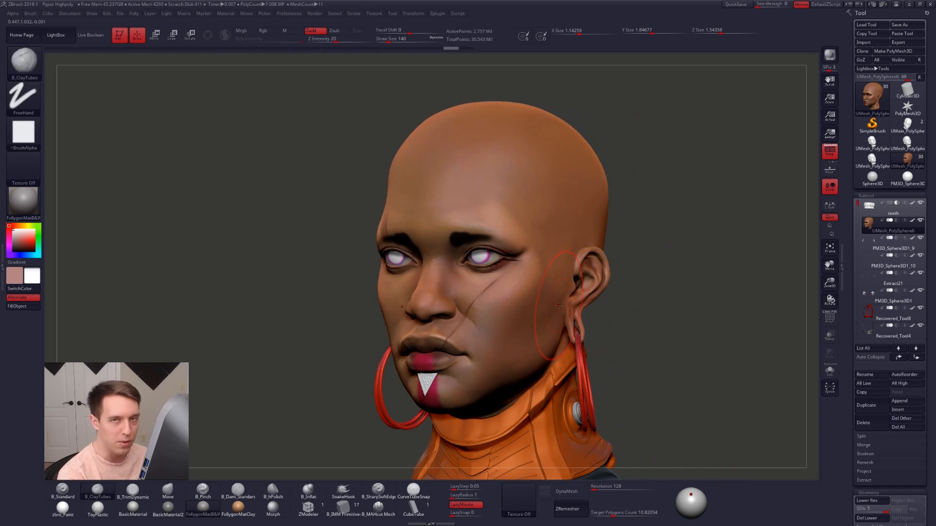
Examine the cheeks, jaw and lips from the front and three-quarter views, reducing the ClayTubes draw size to 130 and 67.
right_drag(518, 322, 537, 318)
key(space)
drag(536, 314, 533, 314)
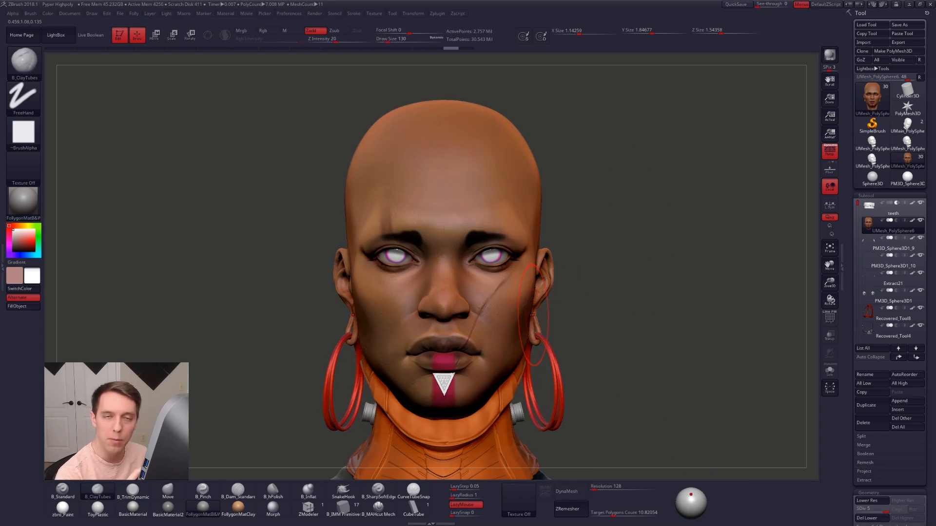
right_drag(540, 330, 463, 337)
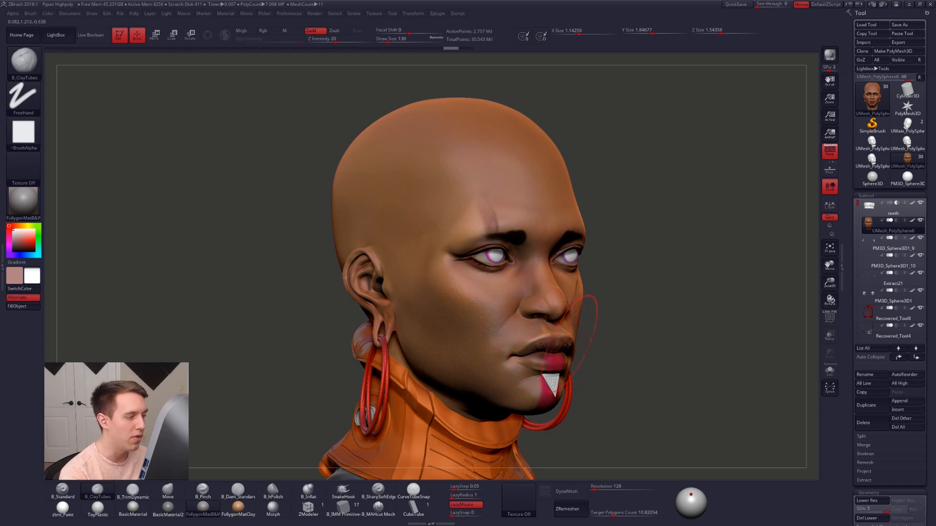
mouse_move(486, 349)
right_down()
mouse_move(505, 360)
mouse_move(443, 350)
right_up()
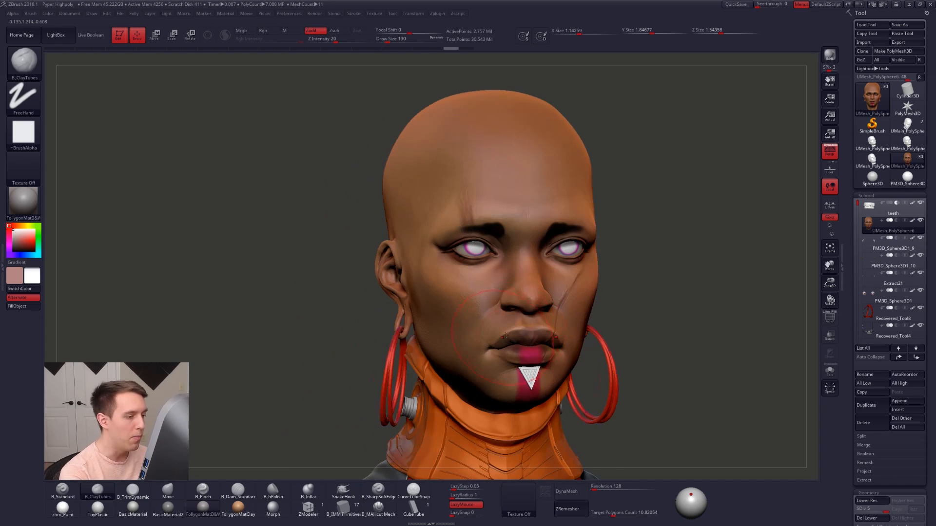
key(space)
click(527, 351)
right_drag(539, 348, 497, 358)
mouse_move(475, 325)
right_down()
mouse_move(492, 351)
mouse_move(450, 338)
mouse_move(421, 352)
right_up()
mouse_move(521, 253)
ctrl+mouse_down()
mouse_move(453, 256)
mouse_move(516, 259)
ctrl+mouse_up()
ctrl+drag(620, 317, 670, 306)
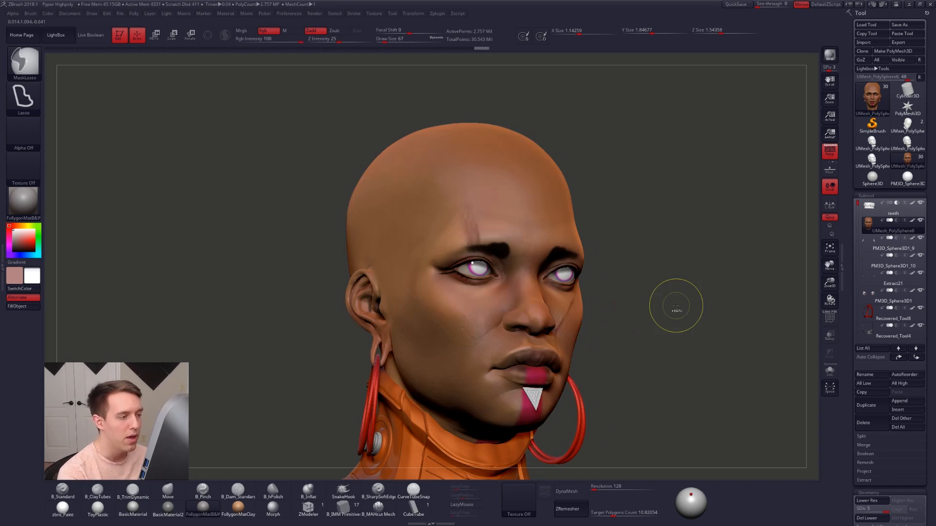
mouse_move(673, 306)
right_down()
mouse_move(593, 311)
mouse_move(566, 290)
mouse_move(558, 265)
right_up()
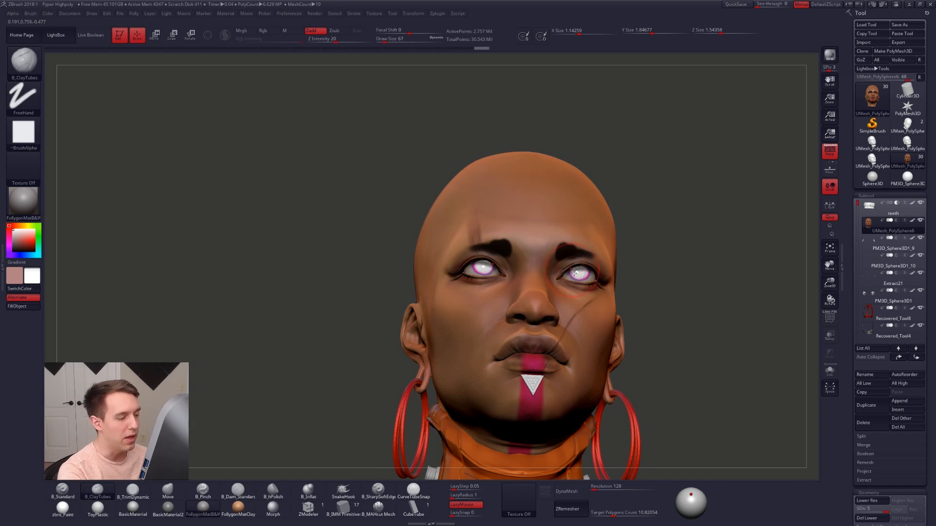
Examine the lips, jaw and ear in close-up and profile with the draw size reduced to 43.
mouse_move(574, 274)
right_down()
mouse_move(534, 320)
mouse_move(515, 317)
right_up()
key(space)
drag(515, 317, 506, 312)
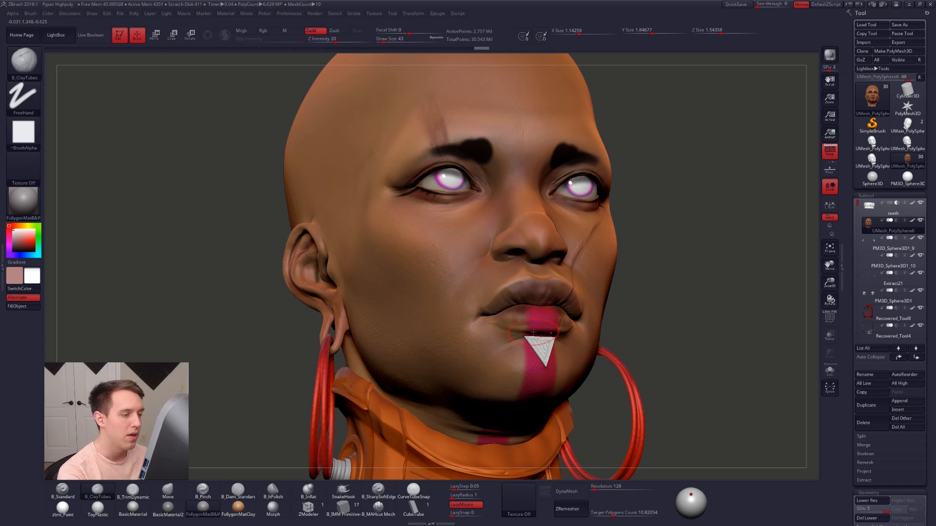
right_drag(533, 333, 536, 320)
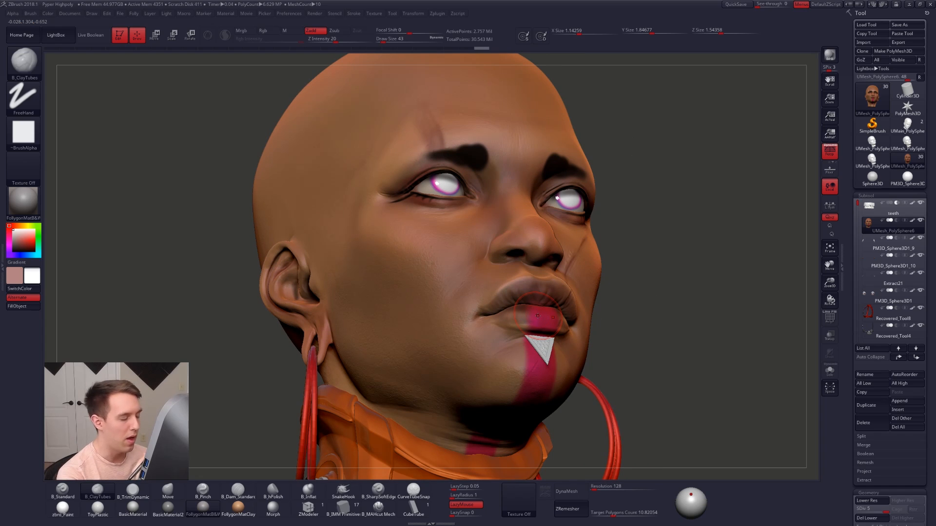
mouse_move(512, 313)
ctrl+right_down()
mouse_move(480, 292)
mouse_move(468, 325)
mouse_move(518, 338)
mouse_move(347, 241)
mouse_move(378, 262)
ctrl+right_up()
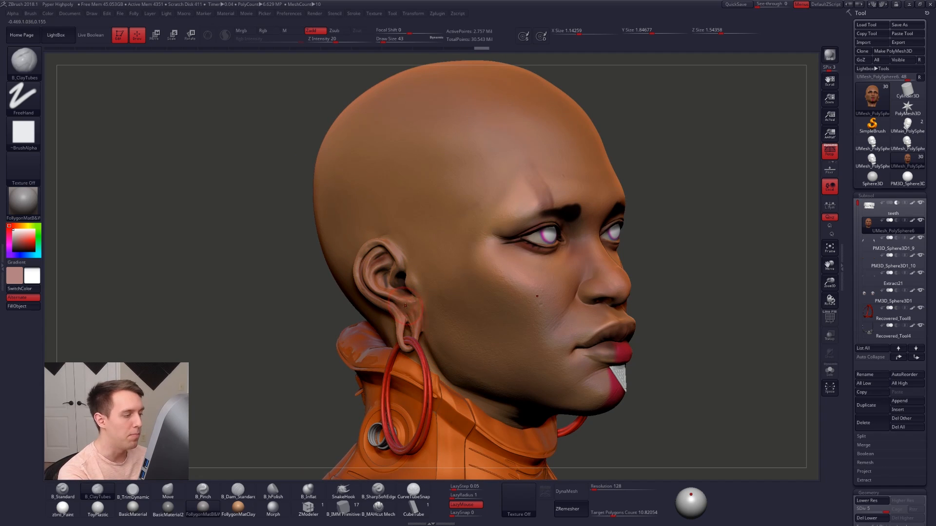
right_drag(406, 305, 421, 313)
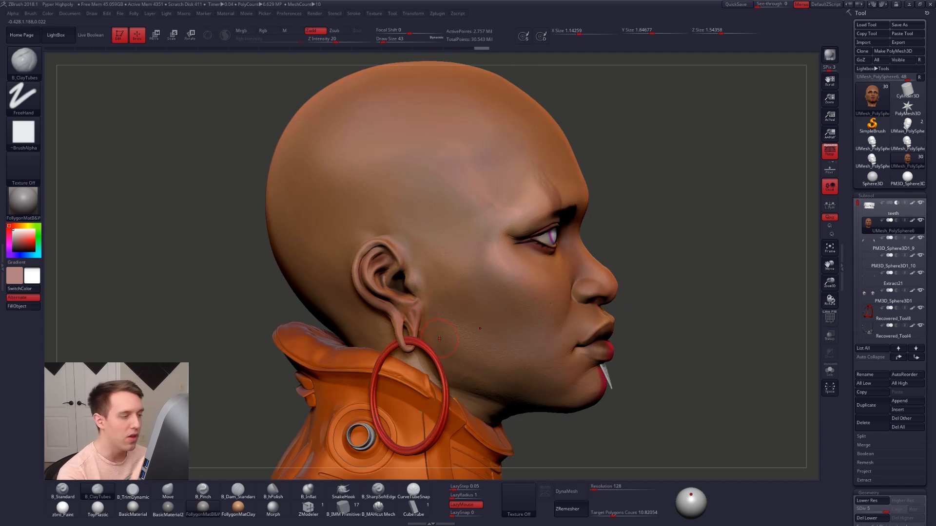
mouse_move(502, 334)
right_down()
mouse_move(415, 275)
mouse_move(424, 283)
mouse_move(464, 282)
mouse_move(515, 348)
right_up()
drag(515, 348, 502, 345)
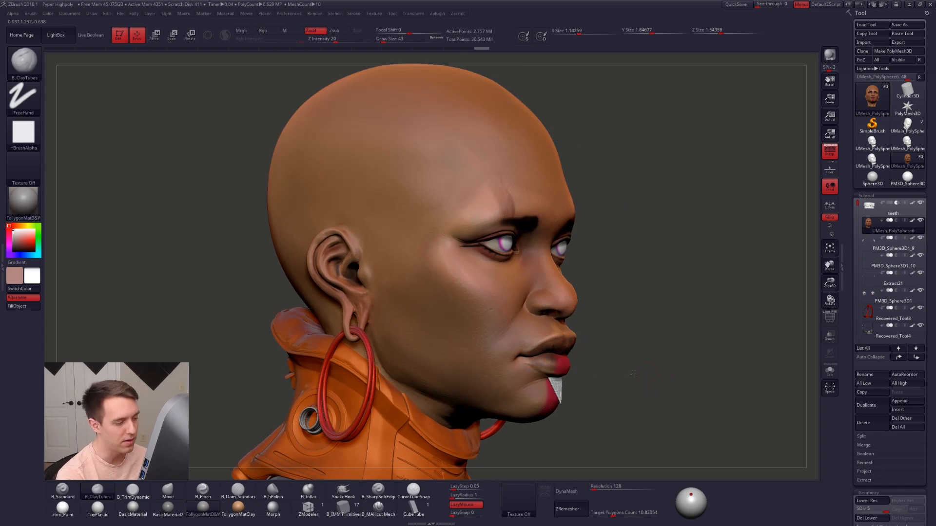
Select the hoop earrings subtool from behind the head.
drag(641, 367, 553, 361)
shift+drag(719, 376, 524, 295)
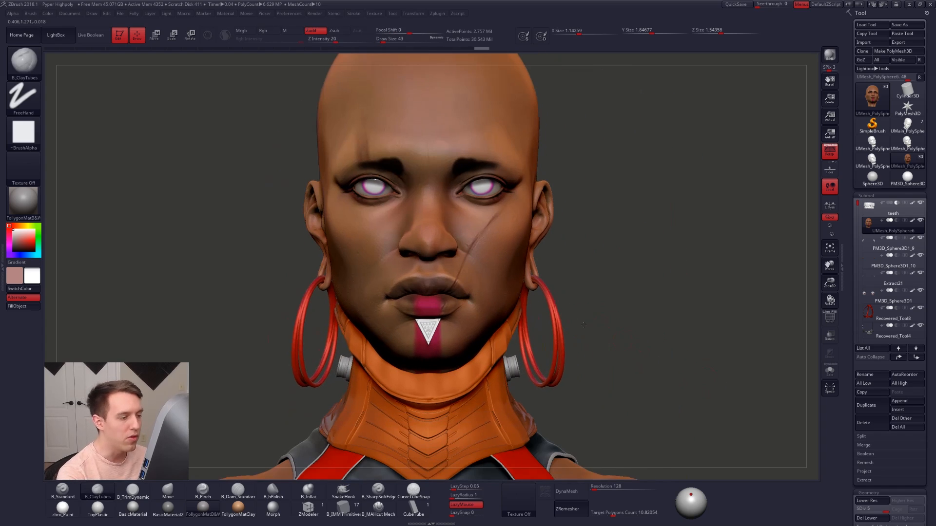
alt+drag(645, 384, 603, 366)
drag(615, 287, 437, 279)
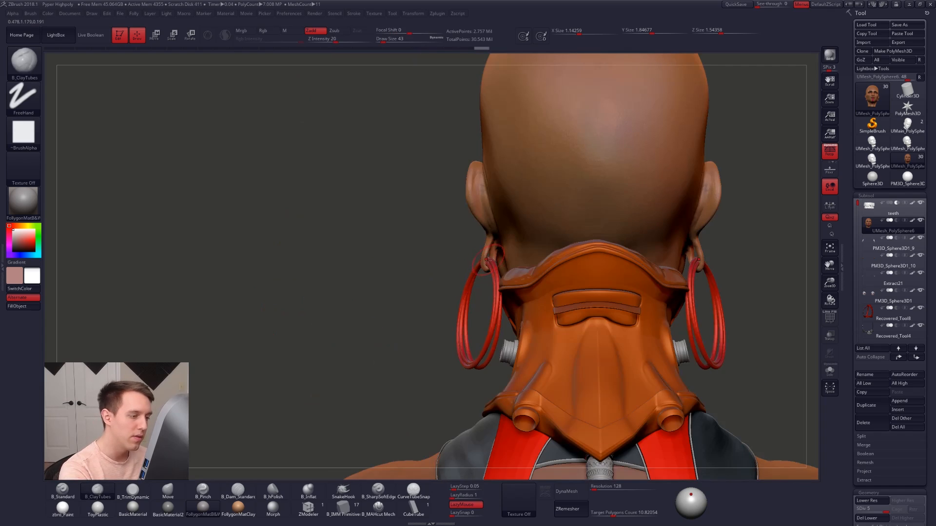
drag(488, 261, 490, 288)
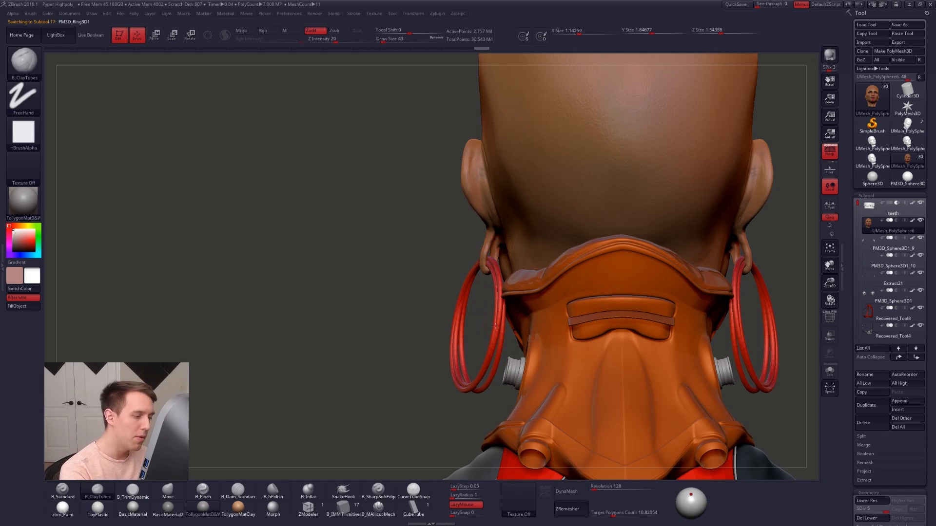
alt+click(492, 308)
Try to rotate the hoop earrings inward about the earlobes from the back view, and undo it.
key(r)
mouse_move(488, 261)
mouse_down()
mouse_move(453, 429)
mouse_move(480, 427)
mouse_up()
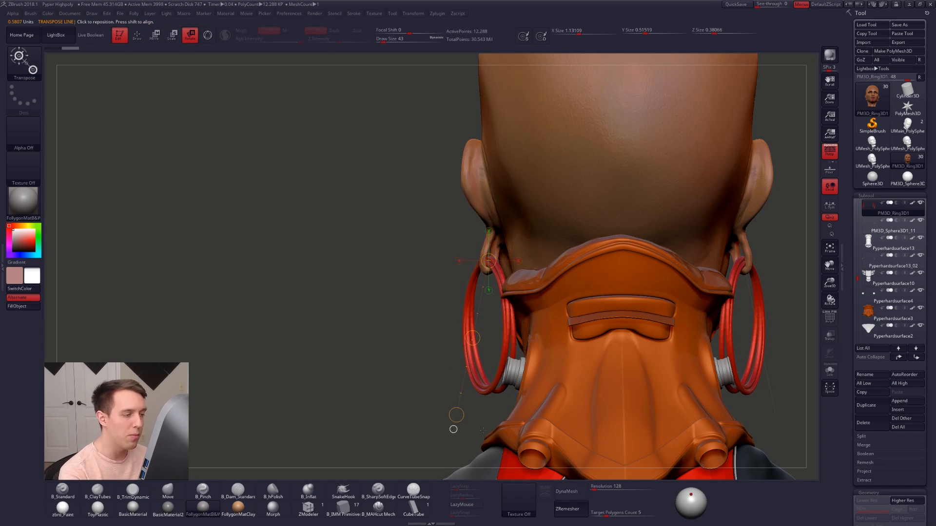
key(ctrl+z)
key(q)
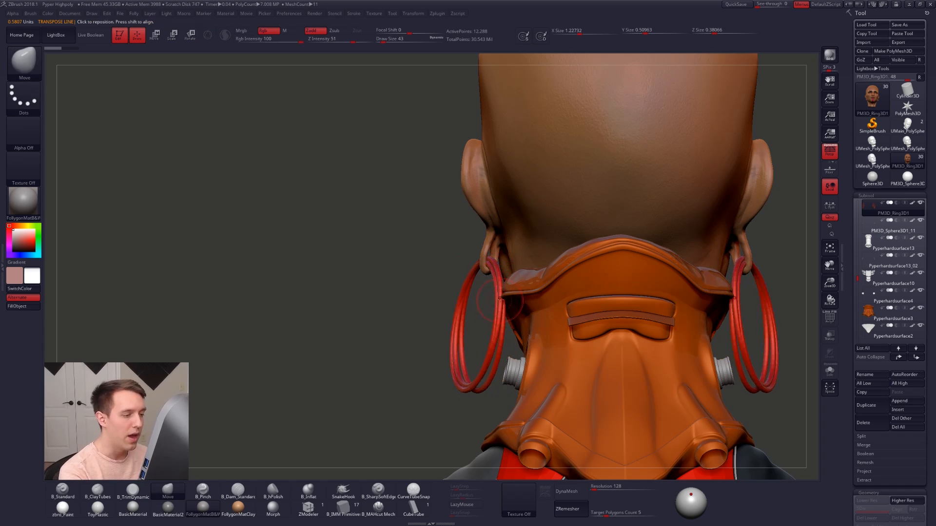
Rotate the hoop earrings inward about the earlobes from the front view.
shift+right_drag(516, 321, 531, 296)
right_drag(433, 297, 532, 298)
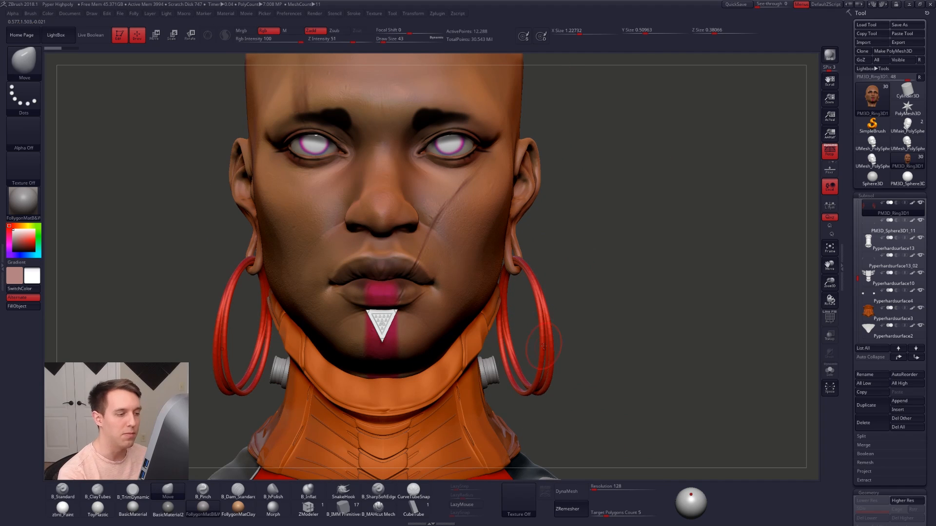
key(r)
mouse_move(546, 418)
mouse_down()
mouse_move(526, 429)
mouse_move(523, 421)
mouse_up()
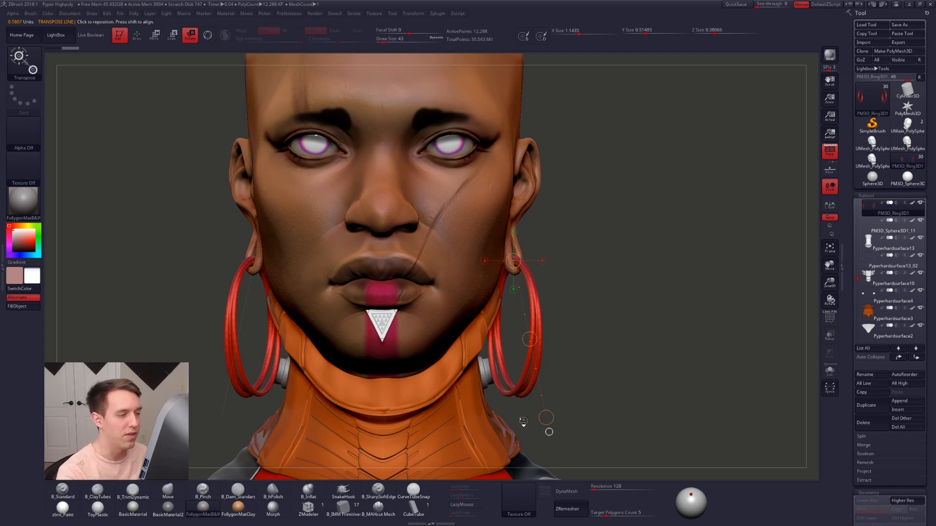
key(q)
Select the head mesh, isolate it to check the earlobes, and show the other parts again with the bust framed.
alt+click(510, 269)
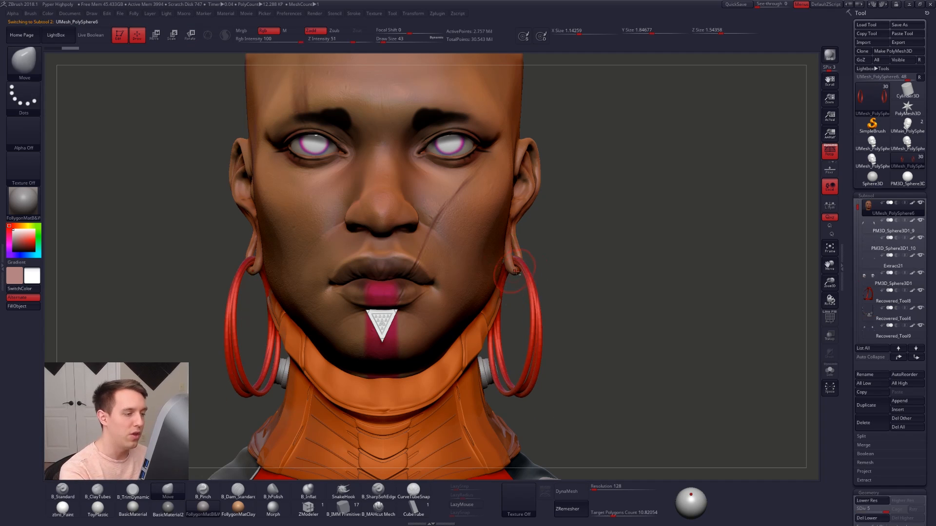
key(alt+s)
key(space)
drag(516, 272, 518, 268)
key(space)
drag(519, 267, 512, 268)
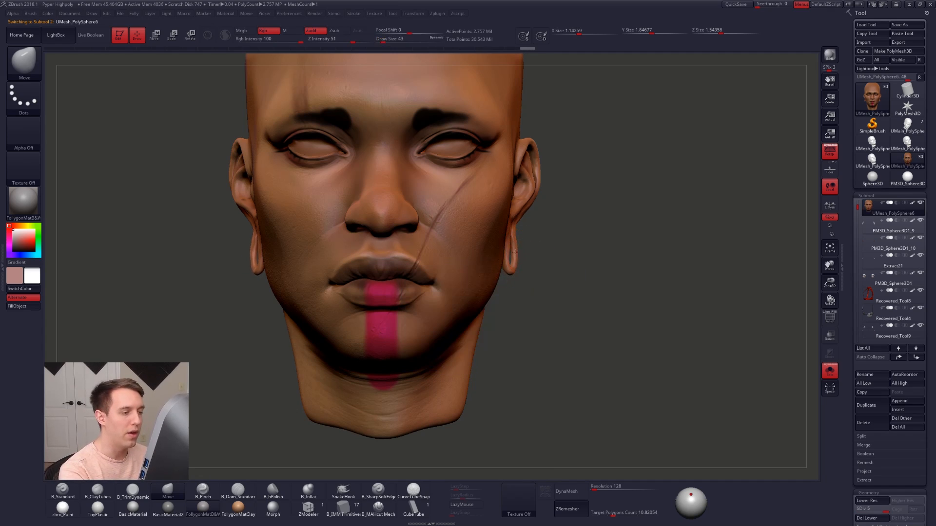
key(alt+s)
key(f)
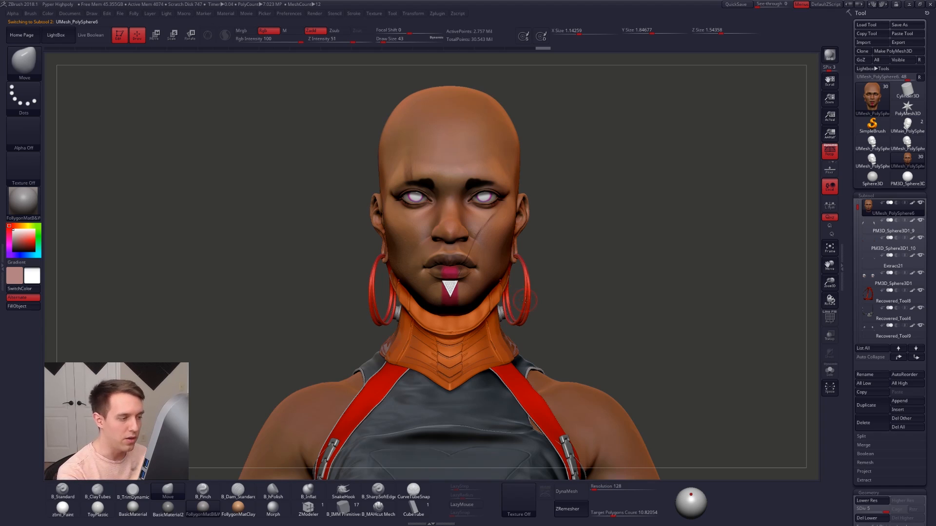
Select the triangular chin piece, isolate it in close-up, and set the Move brush's draw size to 5.
drag(525, 301, 489, 294)
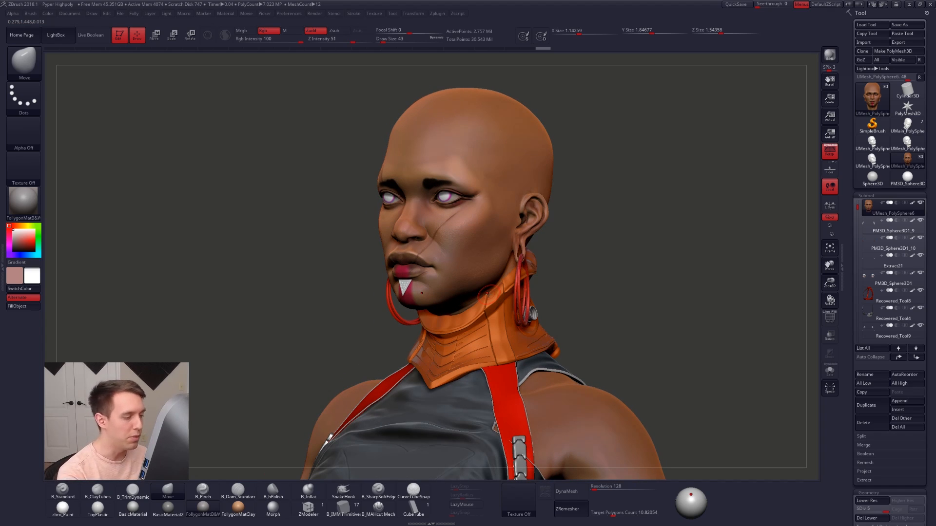
key(alt+s)
ctrl+right_drag(405, 286, 405, 321)
key(alt+s)
alt+click(403, 291)
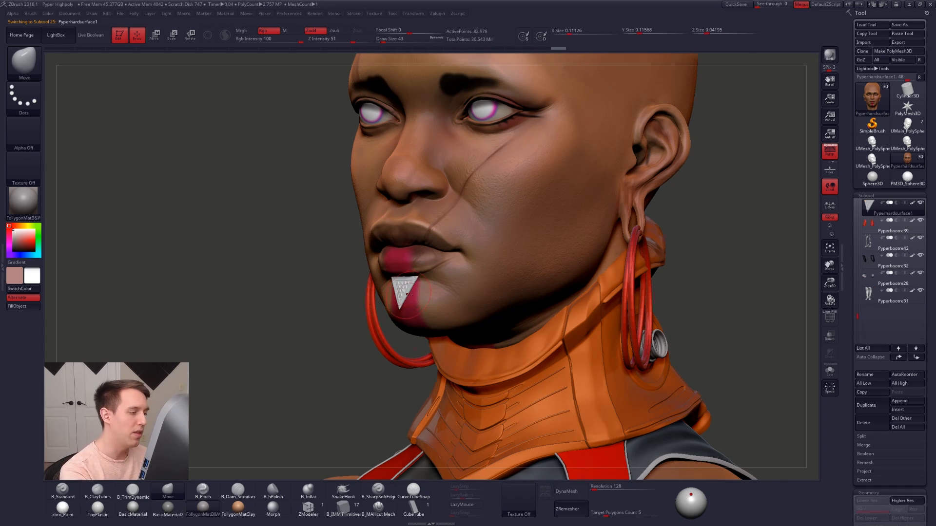
key(alt+s)
right_drag(410, 289, 425, 293)
ctrl+right_drag(425, 292, 434, 320)
key(s)
click(412, 320)
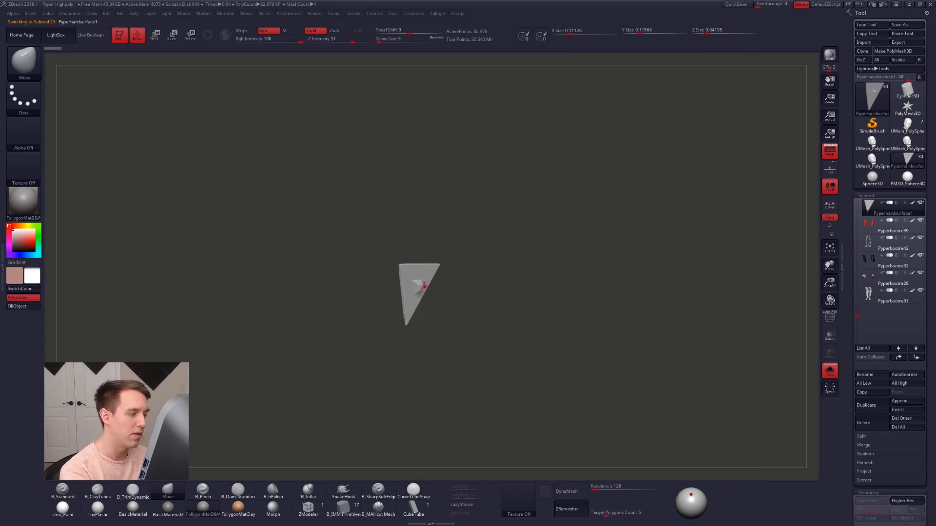
Show the other parts around the chin piece again and set the draw size to 29.
mouse_move(425, 286)
right_down()
mouse_move(464, 299)
mouse_move(459, 305)
right_up()
key(alt+s)
key(s)
click(444, 301)
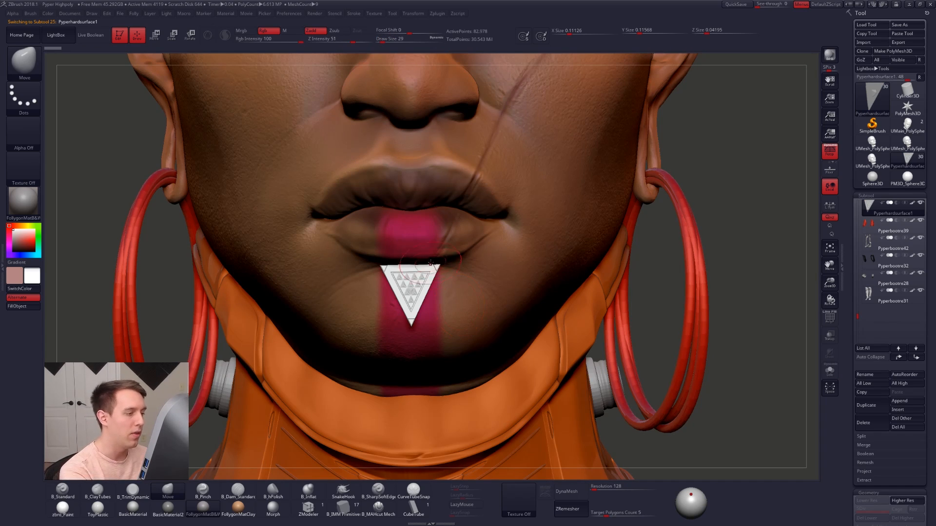
Examine the head, collar and upper body from the front and side.
ctrl+right_drag(431, 263, 453, 302)
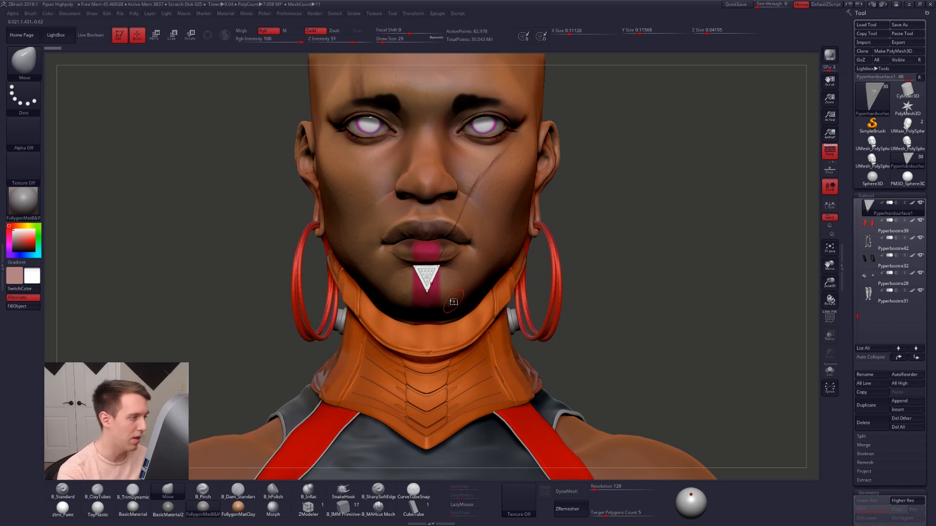
alt+drag(615, 307, 571, 219)
drag(707, 330, 617, 336)
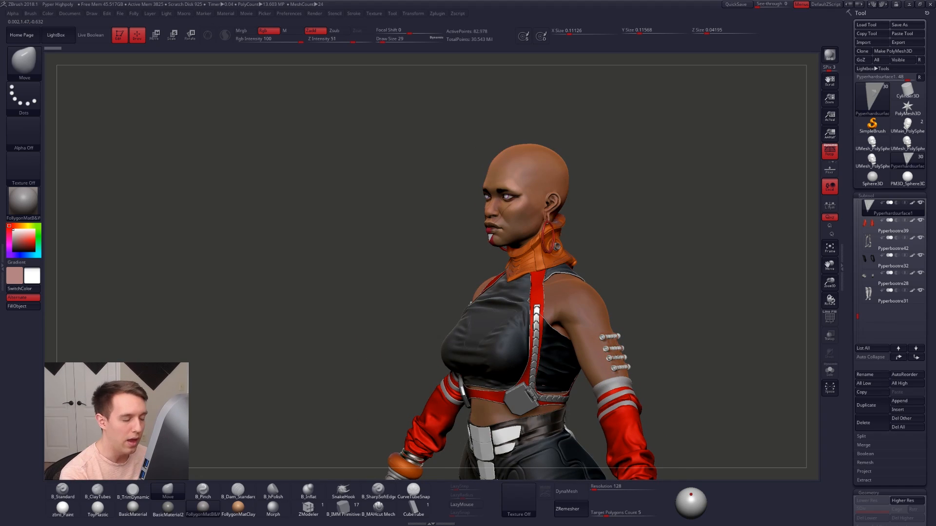
drag(617, 336, 721, 335)
alt+drag(580, 219, 583, 265)
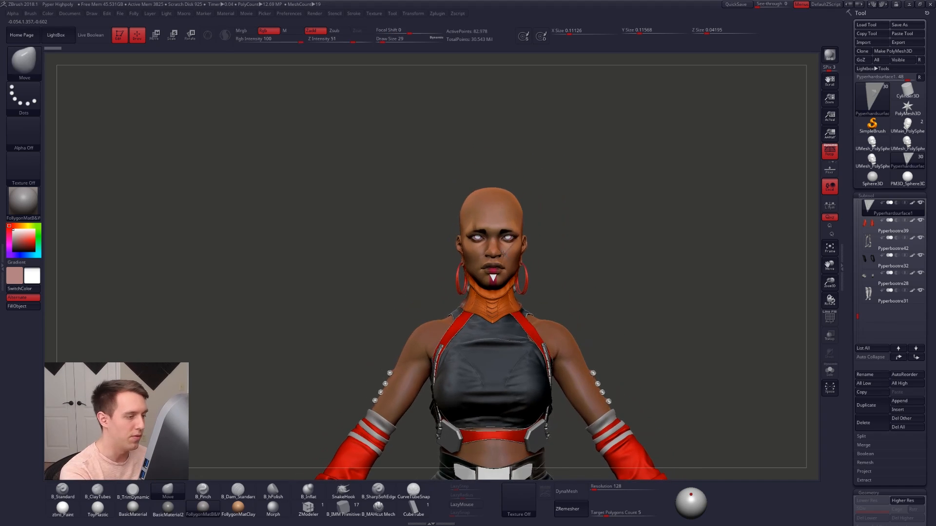
alt+drag(565, 229, 633, 268)
alt+drag(609, 219, 581, 287)
Select the head mesh, turn off the polypaint display for all subtools, and set the draw size to 170.
alt+click(516, 290)
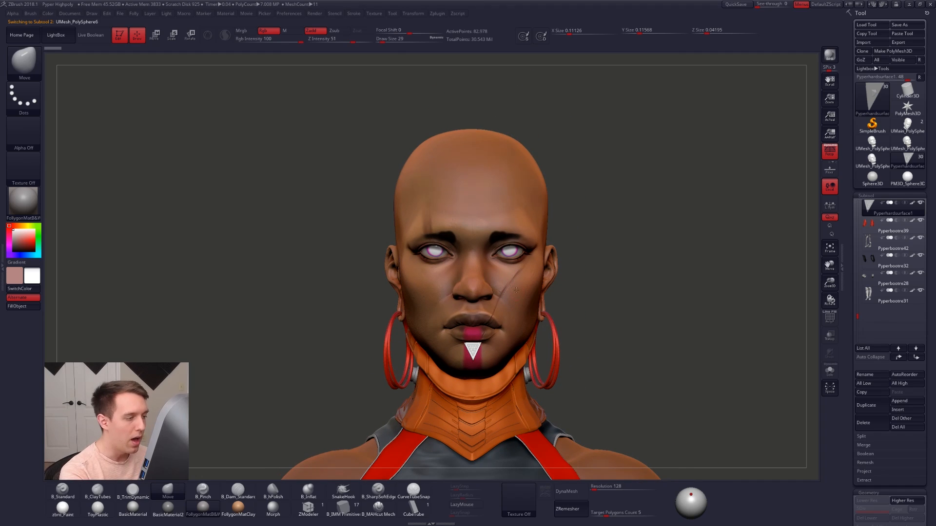
right_drag(517, 290, 539, 283)
shift+click(912, 203)
key(s)
drag(549, 289, 556, 289)
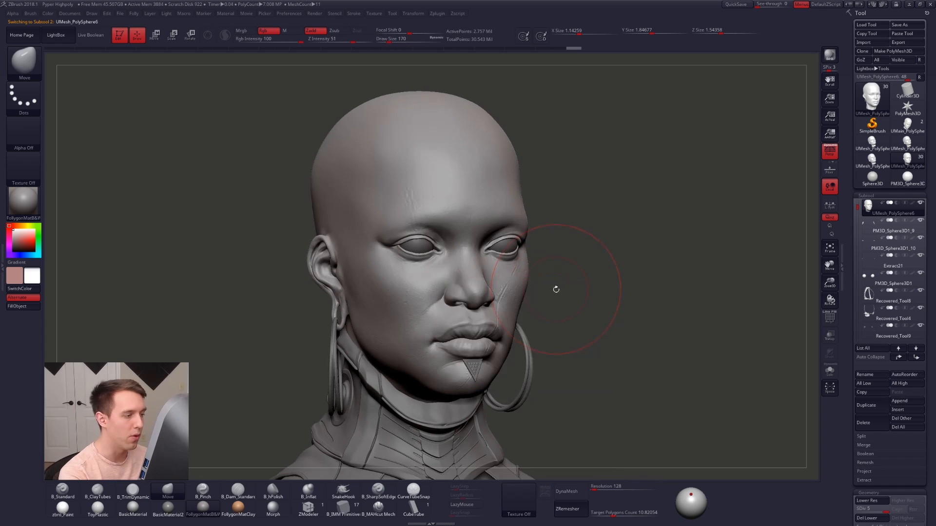
Examine the face from the front, frame the ear in side close-up, and reduce the Move brush's draw size to 38.
right_drag(556, 290, 551, 293)
key(space)
drag(550, 294, 542, 294)
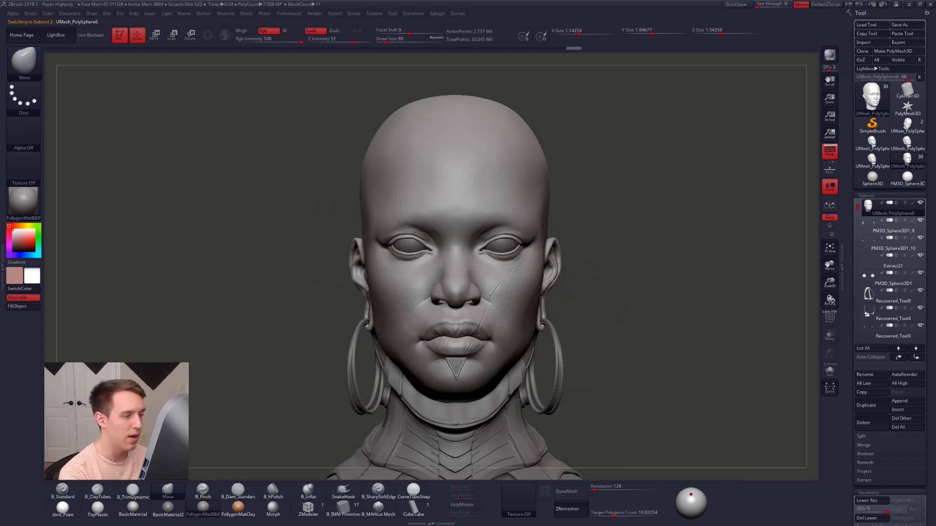
right_drag(541, 294, 561, 293)
key(space)
drag(561, 292, 556, 292)
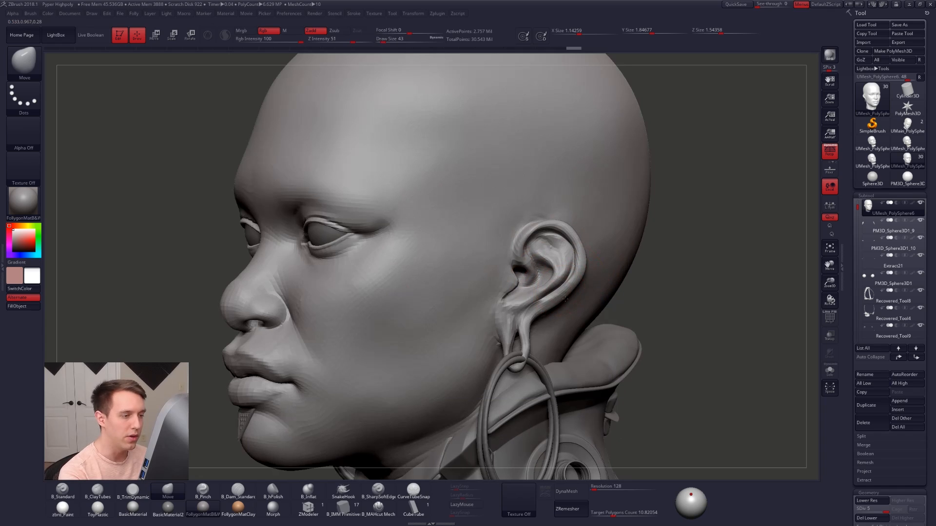
ctrl+right_drag(563, 292, 568, 268)
key(space)
mouse_move(568, 268)
mouse_down()
mouse_move(551, 265)
mouse_move(555, 273)
mouse_up()
key(space)
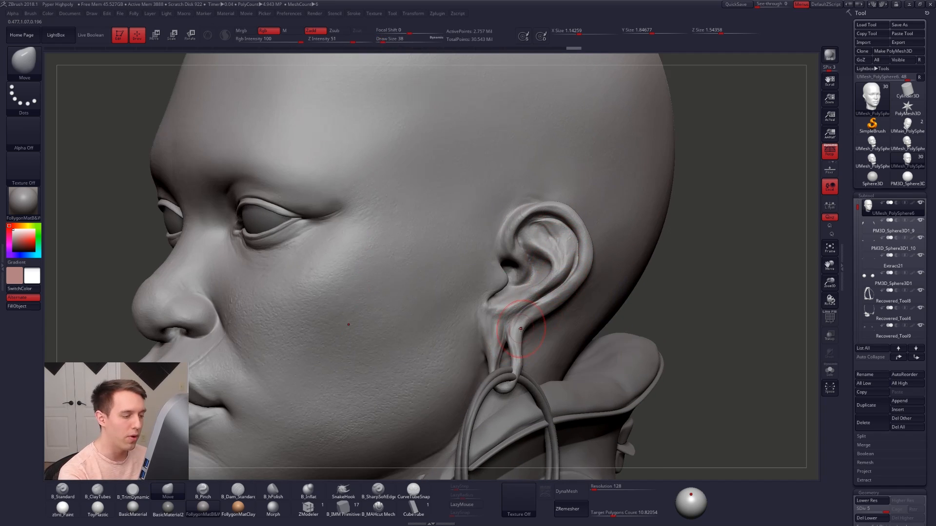
Lower the head to subdivision level 3, check its wireframe, and smooth the upper inner ear with draw size 25.
key(shift+d)
key(space)
drag(532, 306, 528, 306)
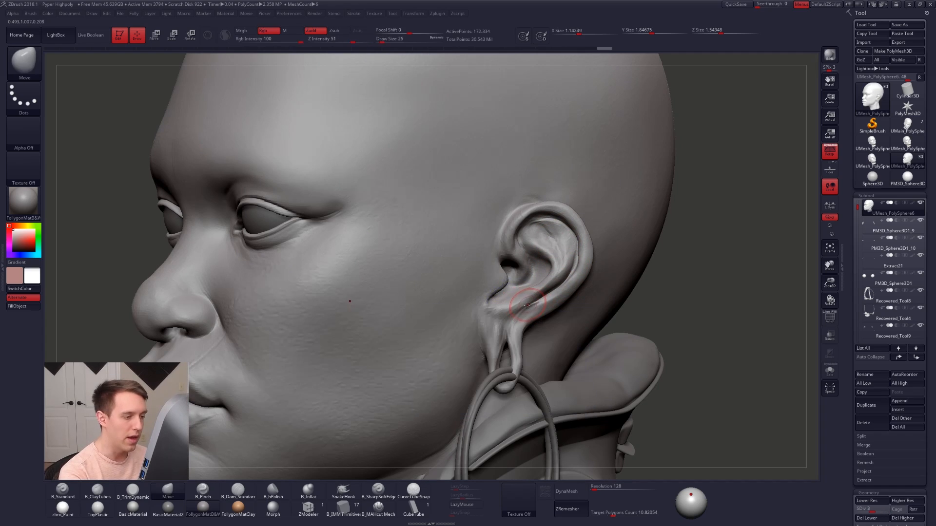
key(shift+f)
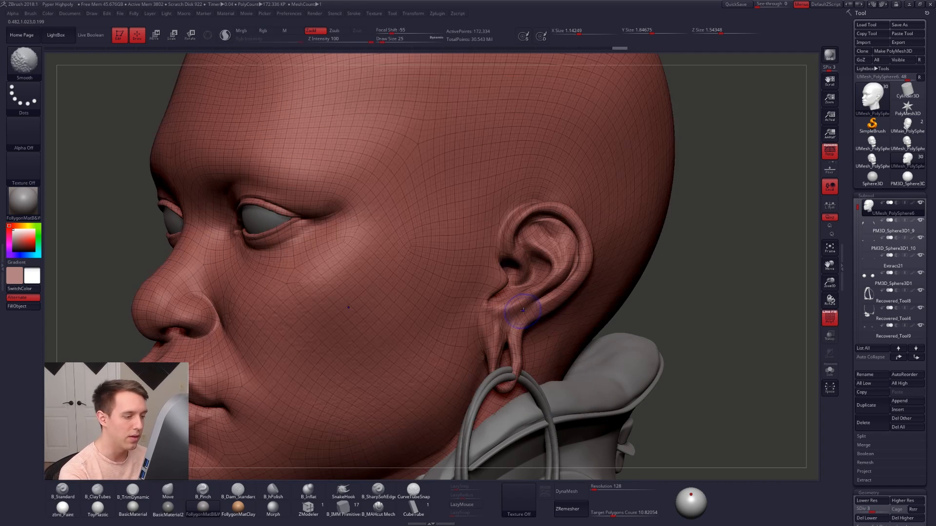
key(shift+f)
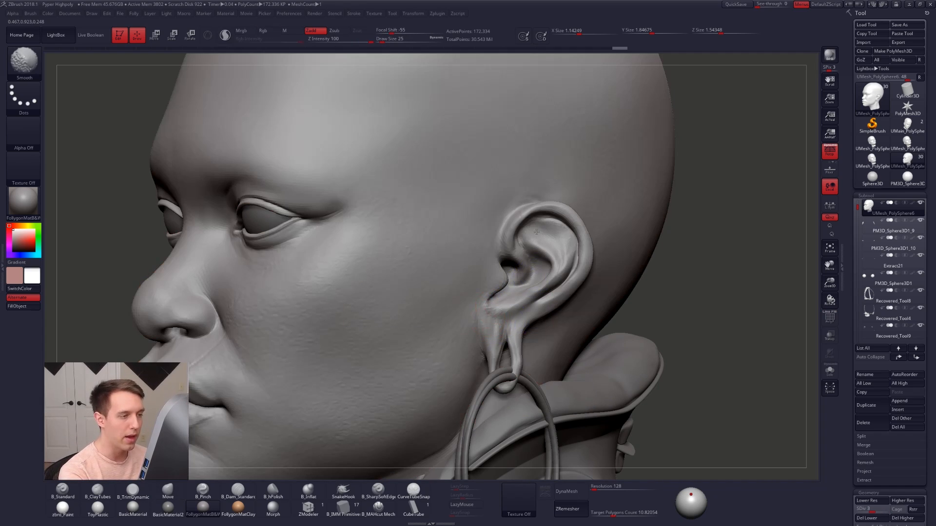
shift+drag(561, 247, 555, 278)
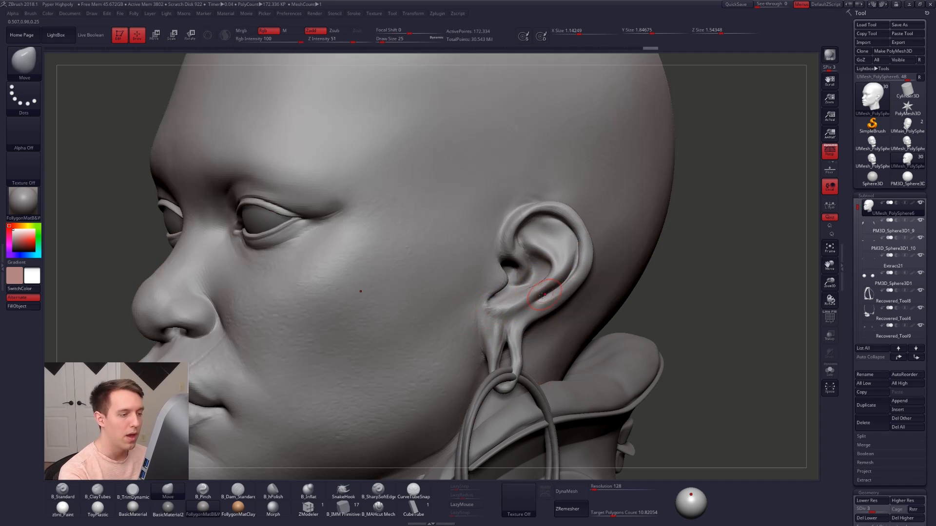
Switch to the ClayTubes brush and raise the head back to subdivision level 5.
drag(716, 214, 633, 211)
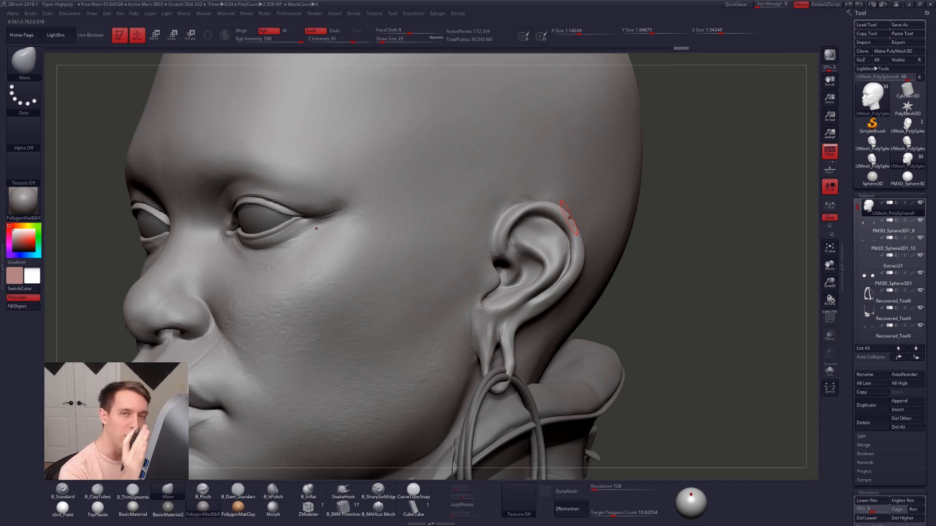
key(b)
key(c)
key(t)
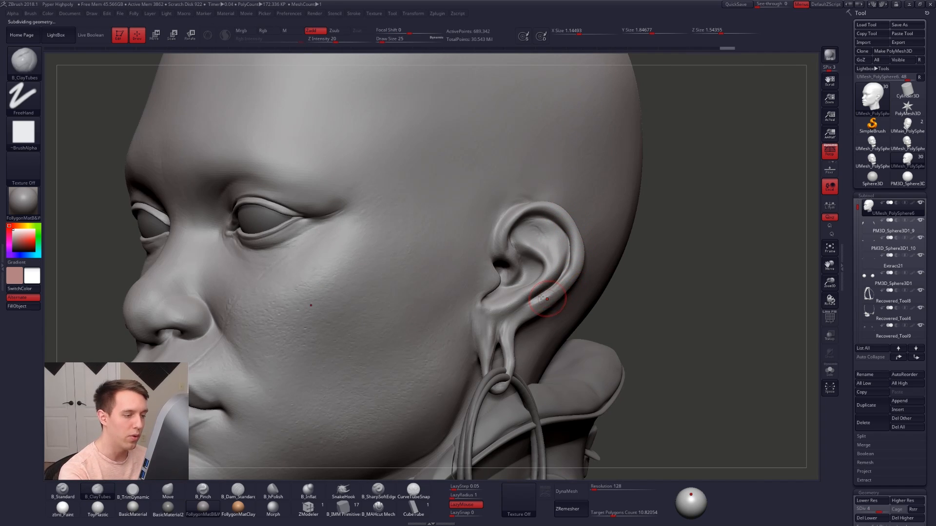
mouse_move(541, 297)
right_down()
mouse_move(532, 307)
mouse_move(561, 292)
mouse_move(513, 294)
mouse_move(544, 301)
mouse_move(590, 351)
right_up()
key(ctrl+d)
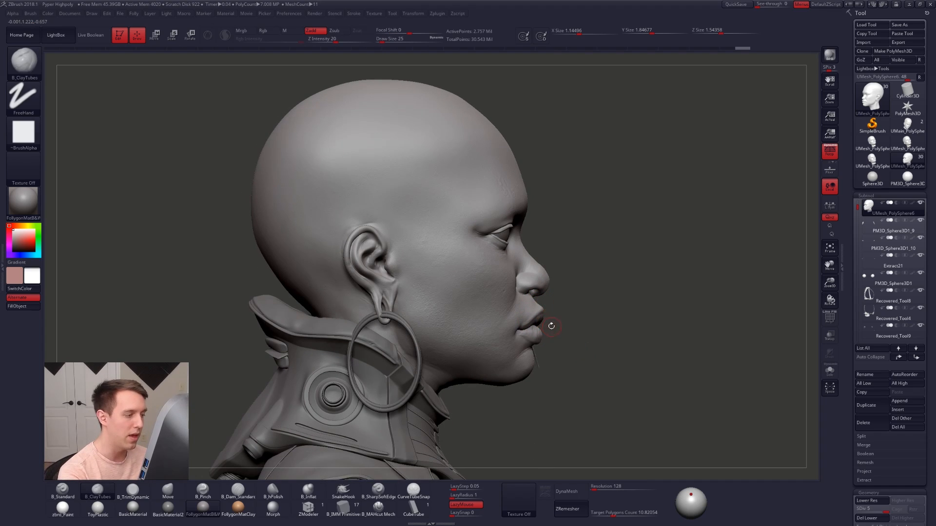
Set the draw size to 121 and draw a transpose line from the lips back across the lower face in profile.
alt+right_drag(551, 326, 557, 350)
key(space)
drag(553, 344, 559, 344)
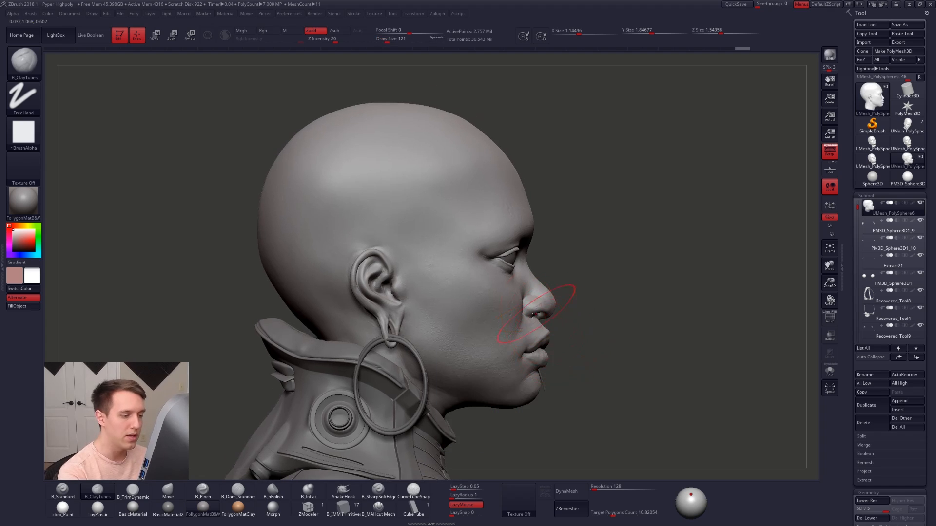
key(w)
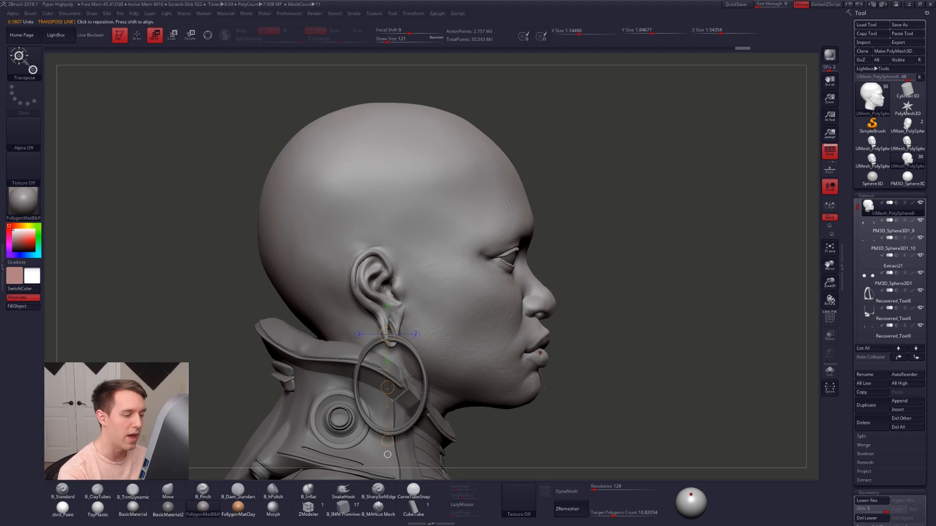
drag(540, 354, 488, 352)
key(q)
View the head from above and draw a transpose line along the side of the skull to check its plane.
mouse_move(559, 338)
alt+right_down()
mouse_move(551, 334)
mouse_move(629, 343)
alt+right_up()
right_drag(511, 207, 502, 385)
key(shift+s)
key(w)
drag(489, 315, 515, 173)
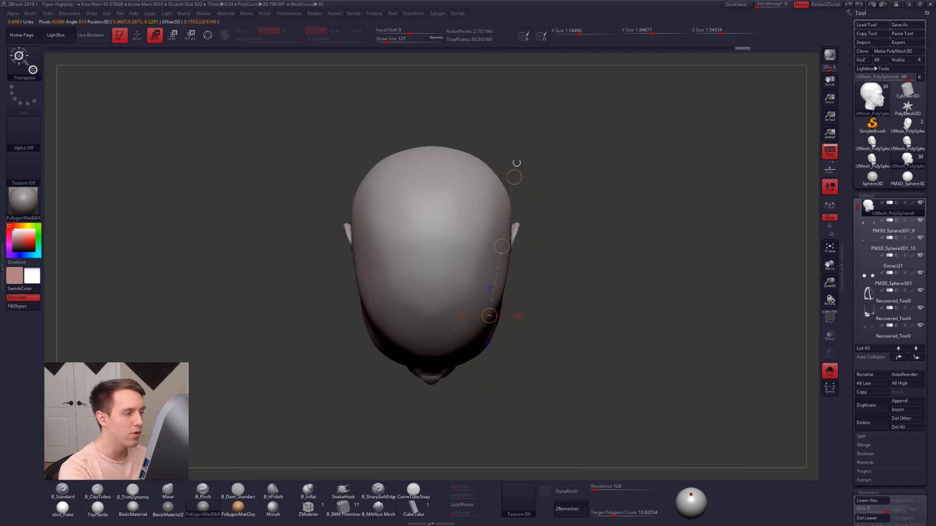
key(q)
Switch to the Pinch brush with draw size 170 and turn on LazyMouse.
shift+right_drag(553, 335, 531, 257)
key(shift+s)
key(space)
mouse_move(534, 338)
alt+right_down()
mouse_move(547, 306)
mouse_move(517, 300)
mouse_move(515, 274)
alt+right_up()
key(5)
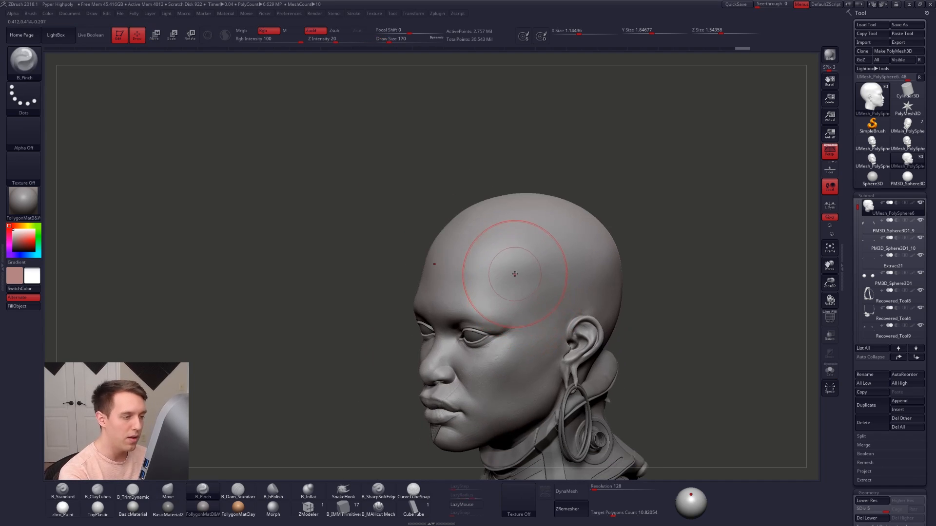
key(l)
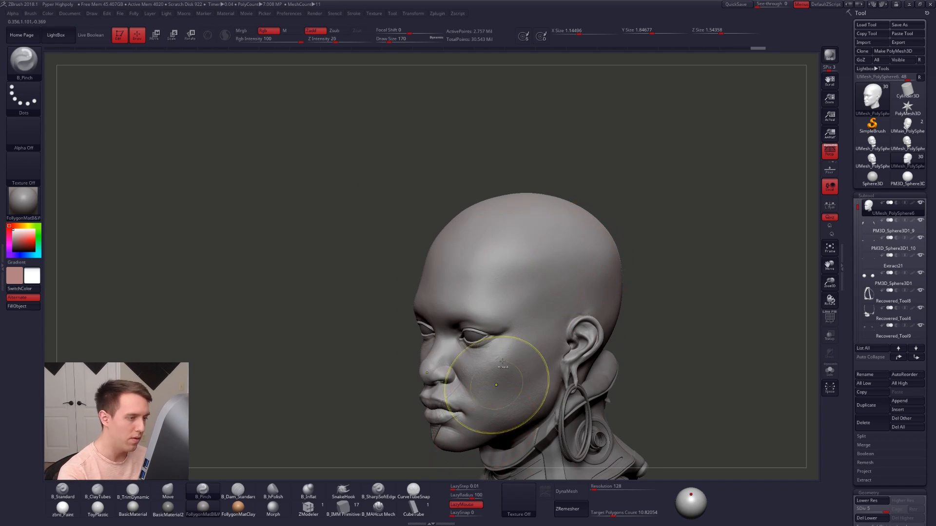
right_drag(594, 251, 558, 245)
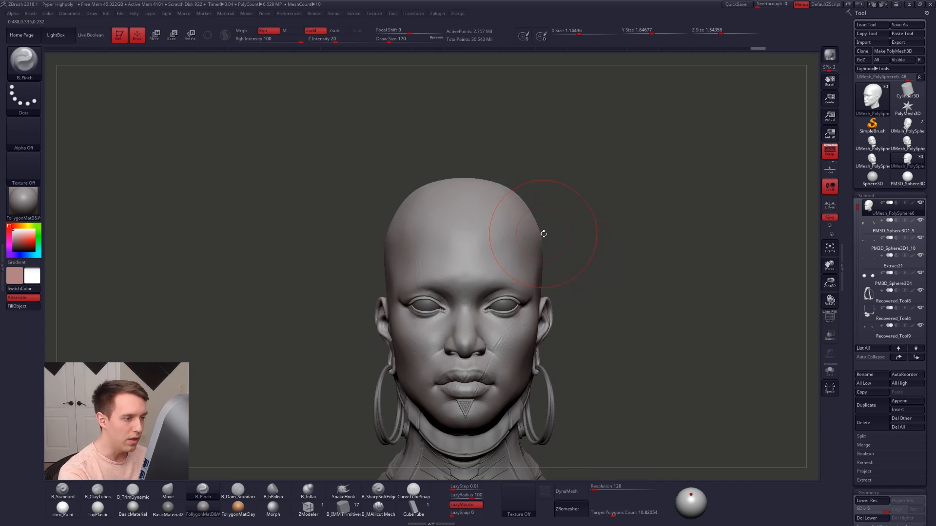
Draw a transpose line down the side of the skull in front view to check its slope.
key(w)
mouse_move(540, 235)
mouse_down()
mouse_move(544, 277)
mouse_move(573, 341)
mouse_move(569, 322)
mouse_up()
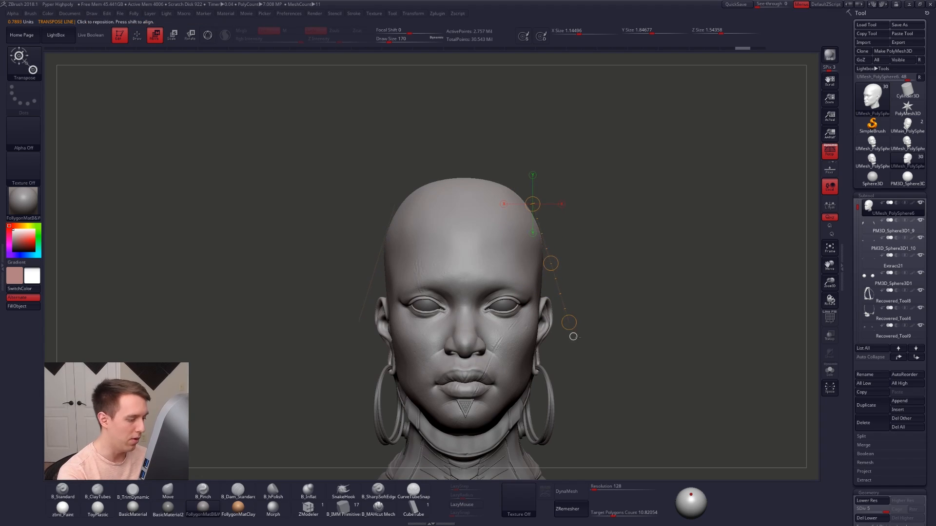
key(q)
Lower the head to subdivision level 1 and enlarge the draw size to 203 for shaping the skull.
key(shift+d)
key(shift+d)
key(shift+d)
key(shift+d)
key(space)
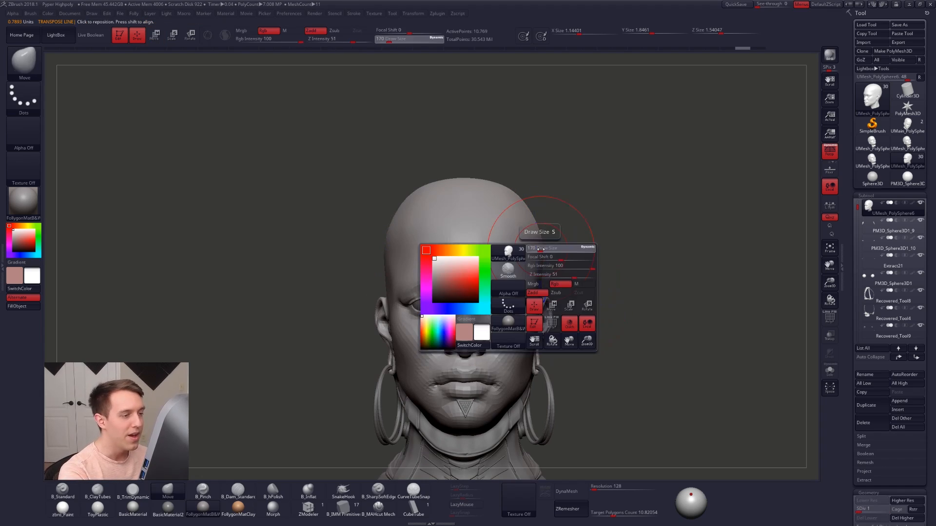
drag(541, 249, 548, 239)
drag(692, 273, 580, 268)
right_drag(598, 248, 571, 243)
Flatten the side of the skull above the ear with the TrimDynamic brush and raise the head to subdivision level 2.
key(3)
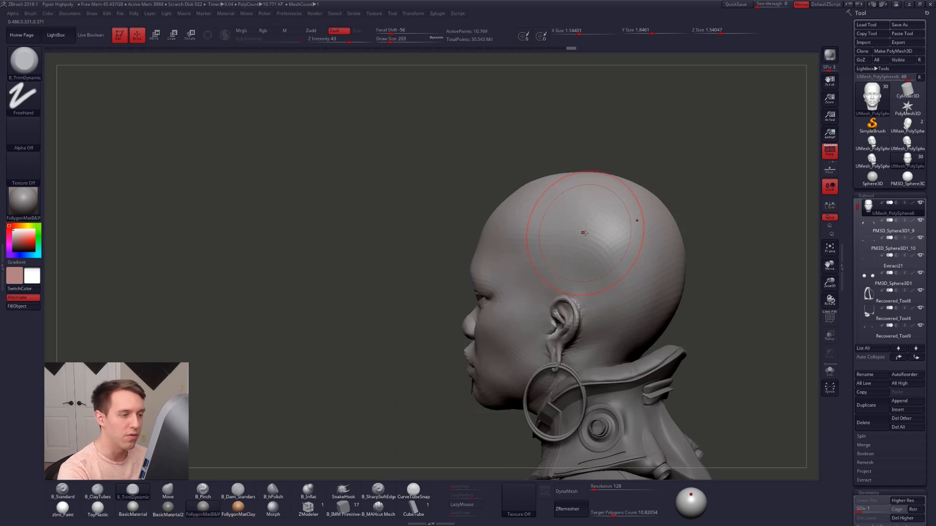
drag(585, 233, 609, 268)
key(d)
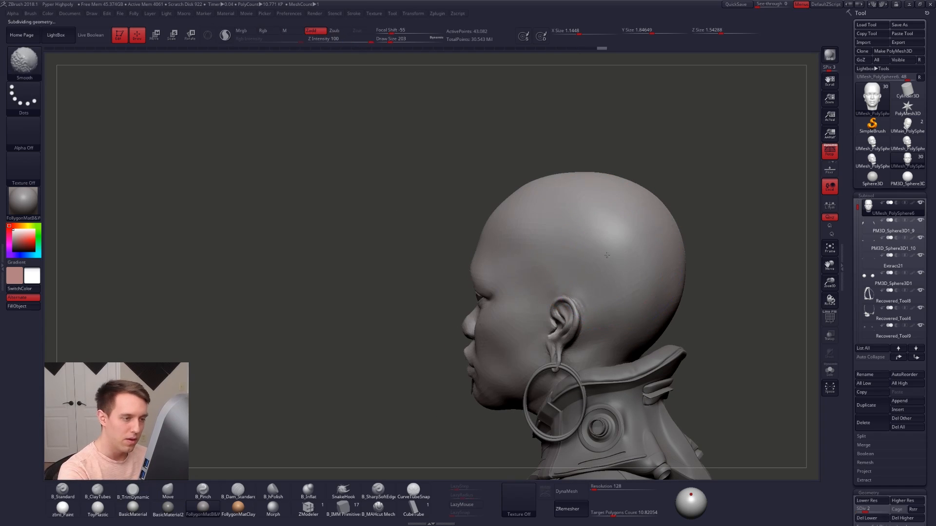
Return the head to subdivision level 1 and examine the skull's side planes with the Pinch brush at draw size 130.
mouse_move(562, 250)
right_down()
mouse_move(606, 250)
mouse_move(593, 225)
mouse_move(544, 247)
mouse_move(527, 217)
mouse_move(498, 205)
right_up()
key(shift+d)
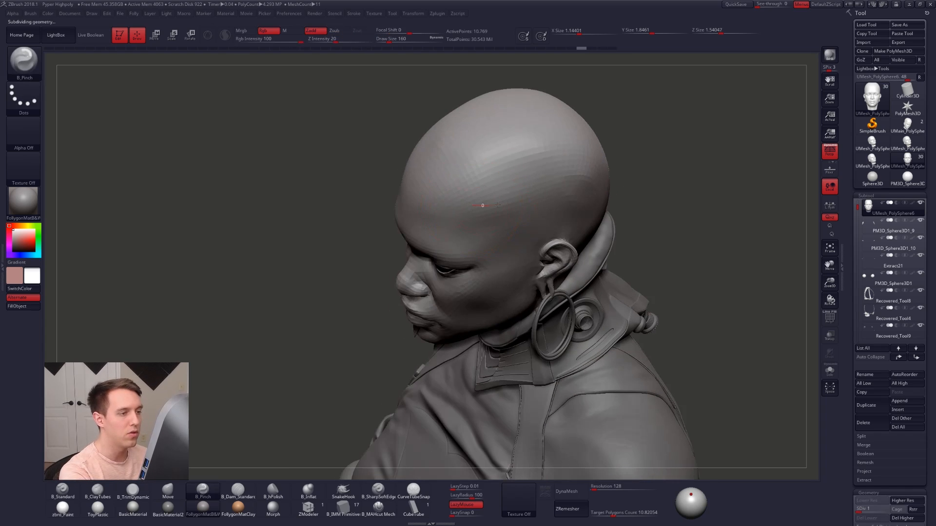
right_drag(614, 185, 560, 163)
right_drag(593, 214, 566, 258)
right_drag(533, 259, 508, 262)
key(space)
click(541, 259)
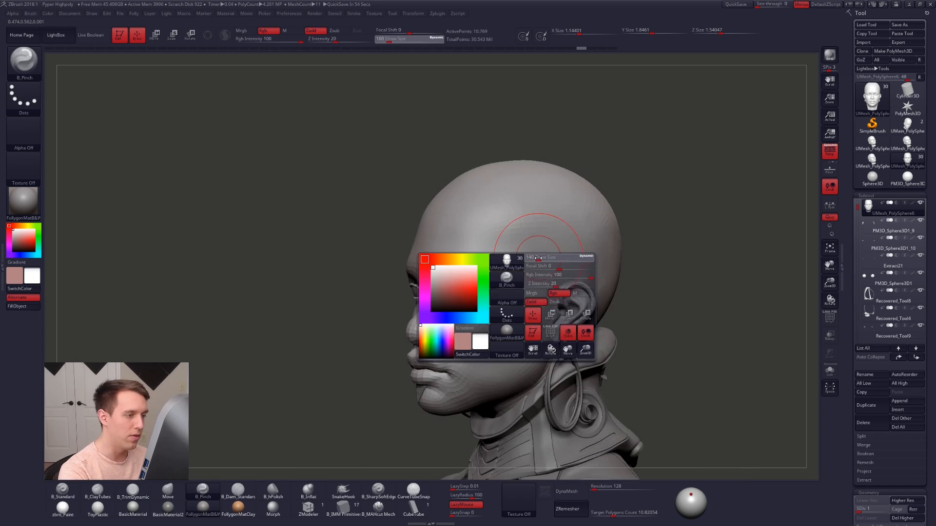
mouse_move(478, 265)
mouse_down()
mouse_move(538, 202)
mouse_move(605, 226)
mouse_up()
right_drag(551, 287, 571, 290)
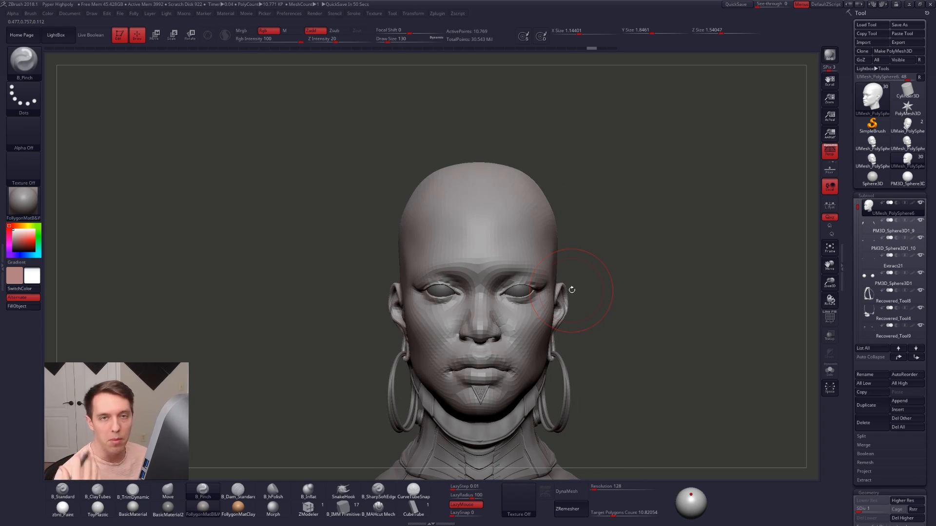
Raise the head to subdivision level 5, set the Pinch brush's draw size to 81, and undo the latest stroke.
key(ctrl)
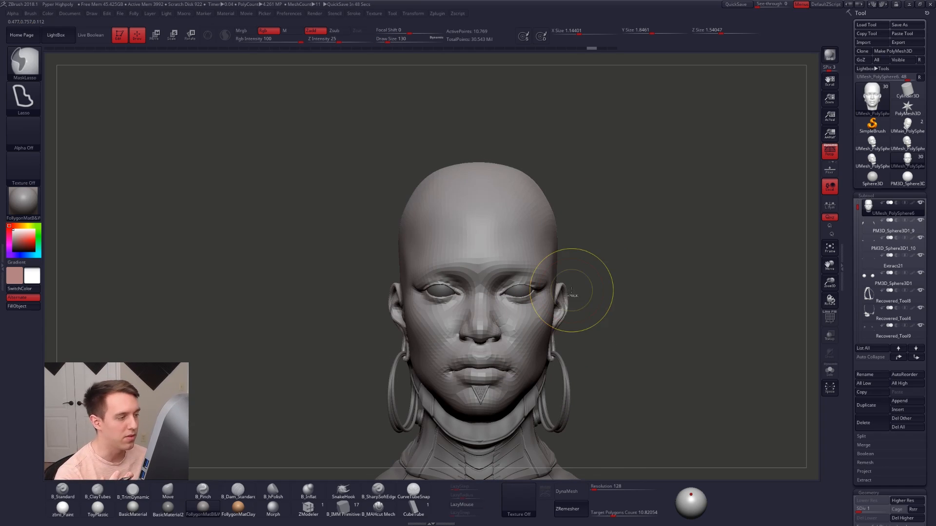
key(d)
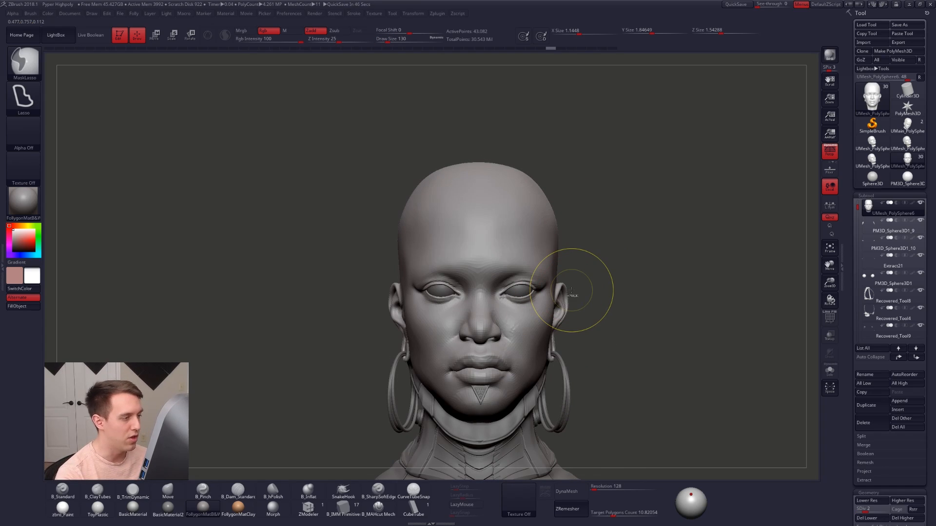
key(ctrl+z)
key(s)
drag(536, 287, 527, 288)
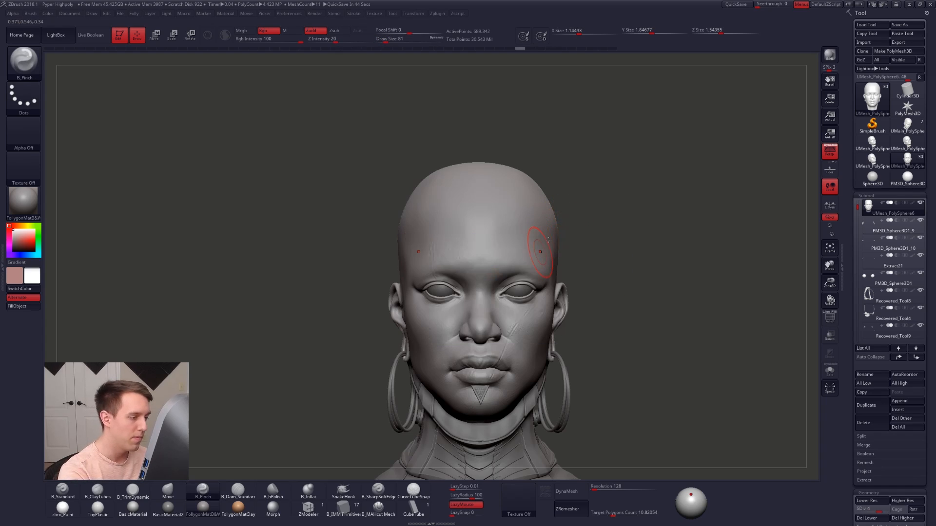
mouse_move(524, 289)
alt+right_down()
mouse_move(543, 262)
mouse_move(531, 269)
alt+right_up()
key(ctrl+z)
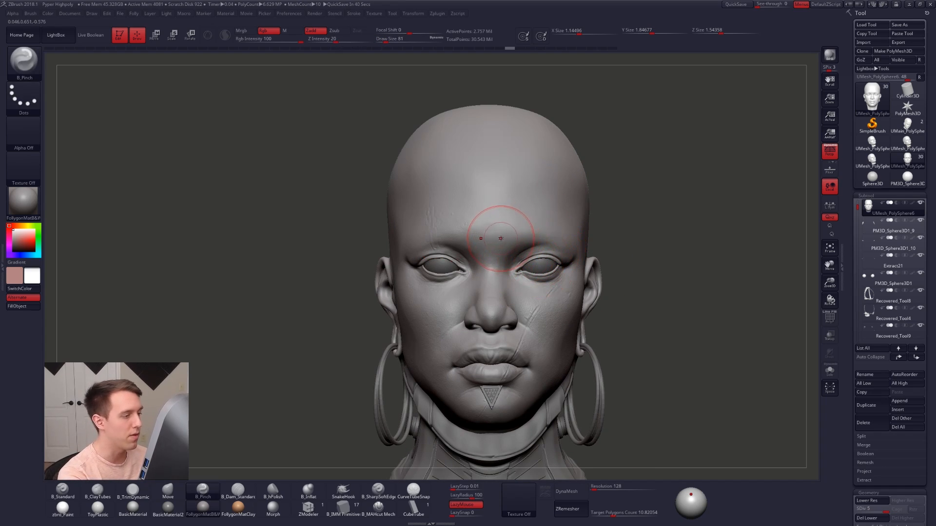
mouse_move(502, 220)
right_down()
mouse_move(523, 247)
mouse_move(492, 268)
mouse_move(502, 287)
mouse_move(439, 254)
right_up()
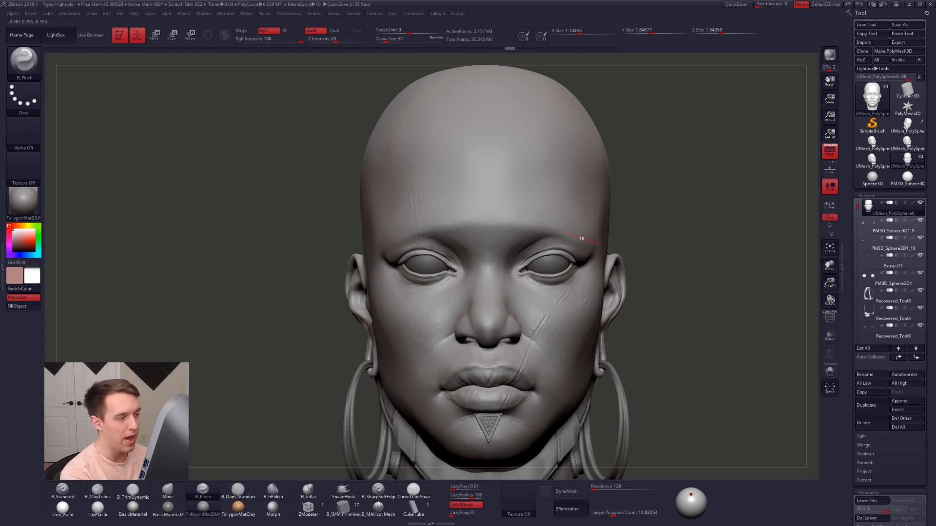
key(ctrl+z)
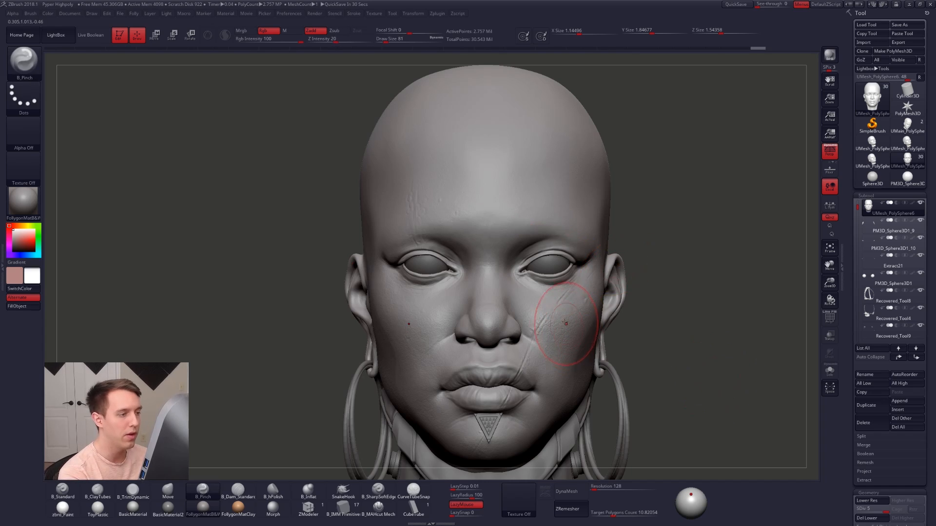
Lower the head to subdivision level 2, set the draw size to 96, and switch to the Move brush.
mouse_move(533, 341)
right_down()
mouse_move(585, 329)
mouse_move(547, 276)
mouse_move(536, 321)
right_up()
key(shift+d)
key(shift+d)
key(space)
drag(487, 288, 493, 288)
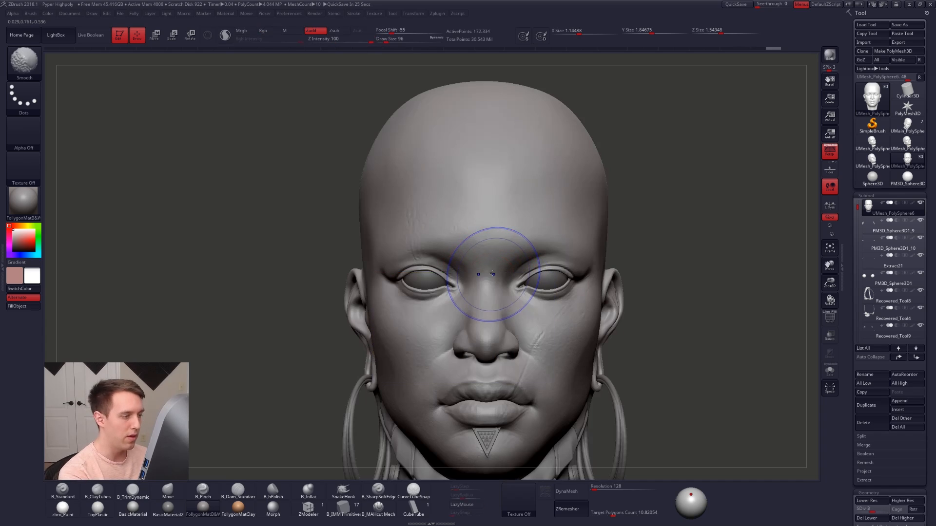
key(shift+d)
key(b)
key(m)
key(v)
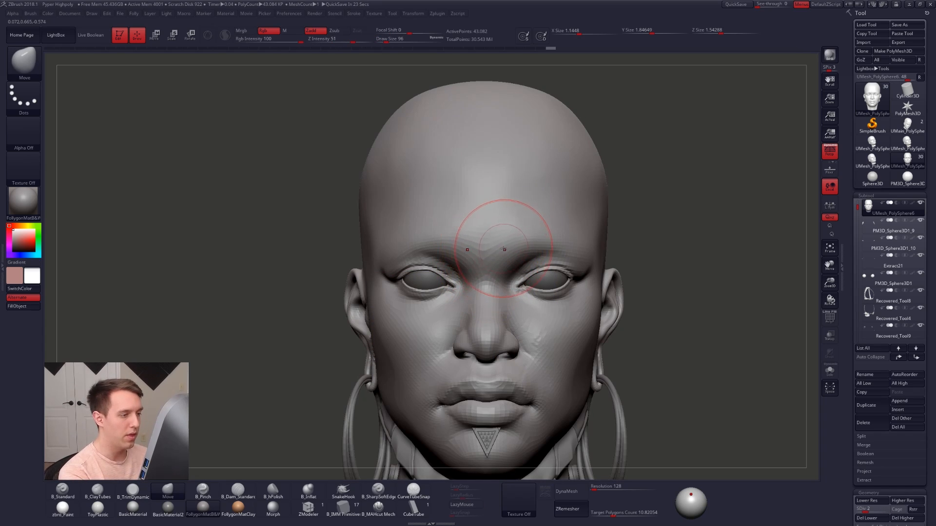
Reshape the brow area above the nose with the Move brush and reduce its draw size to 67.
key(space)
drag(509, 250, 506, 250)
right_drag(508, 271, 507, 246)
key(space)
drag(507, 249, 516, 240)
mouse_move(517, 242)
right_down()
mouse_move(523, 256)
mouse_move(498, 199)
right_up()
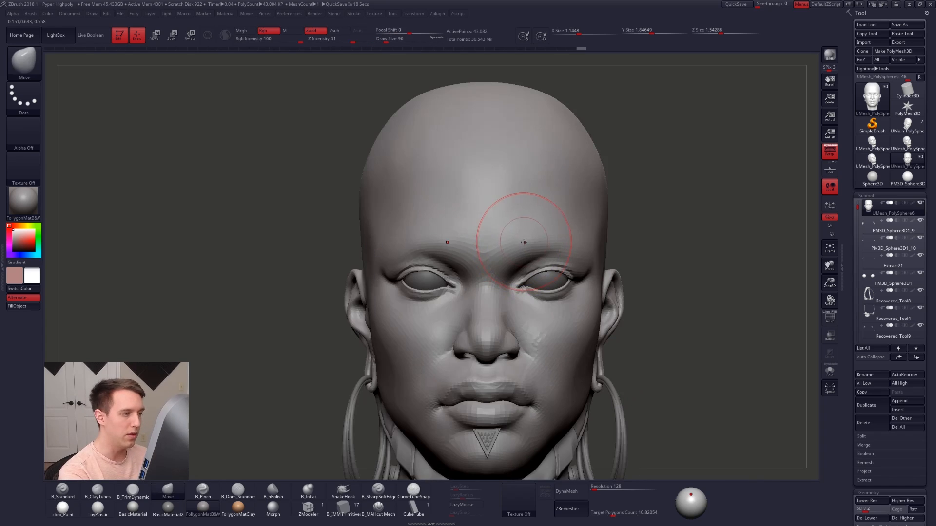
key(space)
drag(507, 217, 503, 217)
right_drag(488, 241, 541, 239)
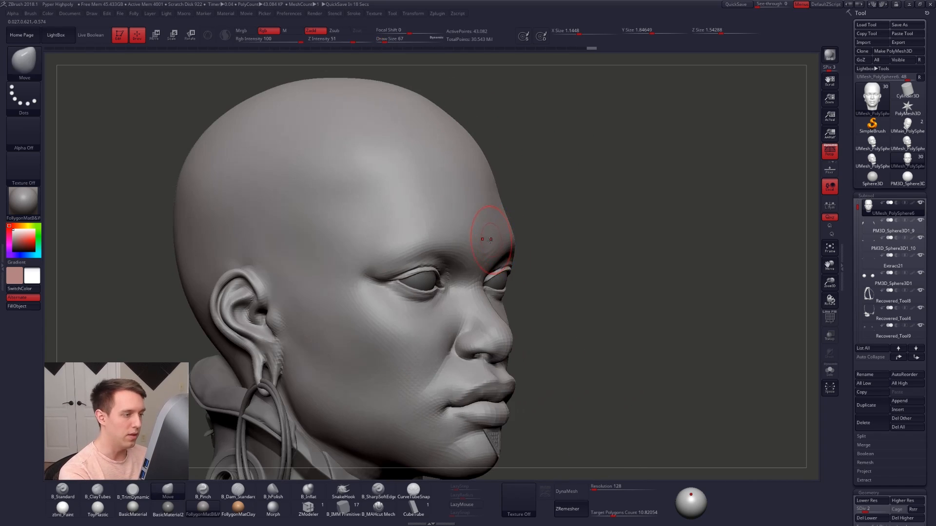
Set the Move brush's draw size to 81, check the brow from several angles, and raise the head to subdivision level 3.
key(space)
drag(486, 239, 489, 239)
right_drag(481, 237, 441, 238)
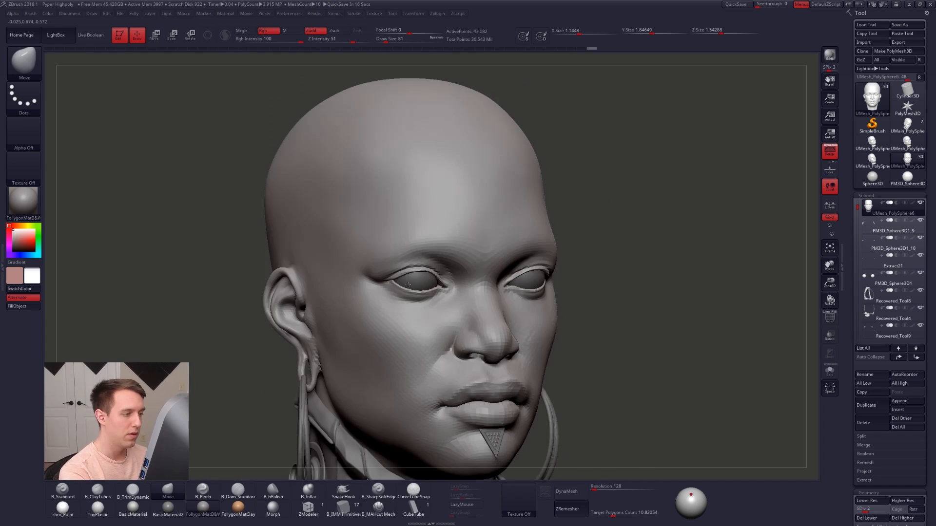
drag(442, 238, 439, 236)
right_drag(439, 235, 397, 235)
key(d)
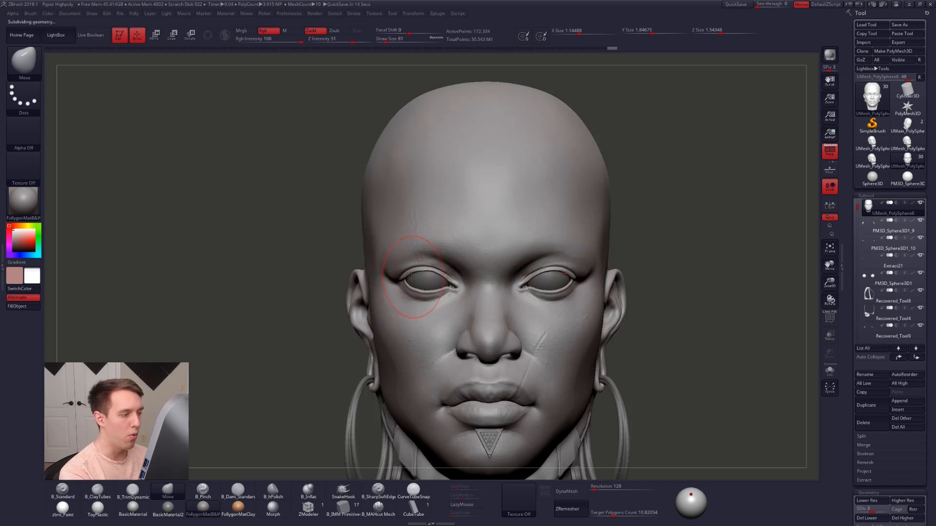
Pinch along the brow ridge at subdivision level 3 and flatten the area between the brows with the Trim Dynamic brush.
key(5)
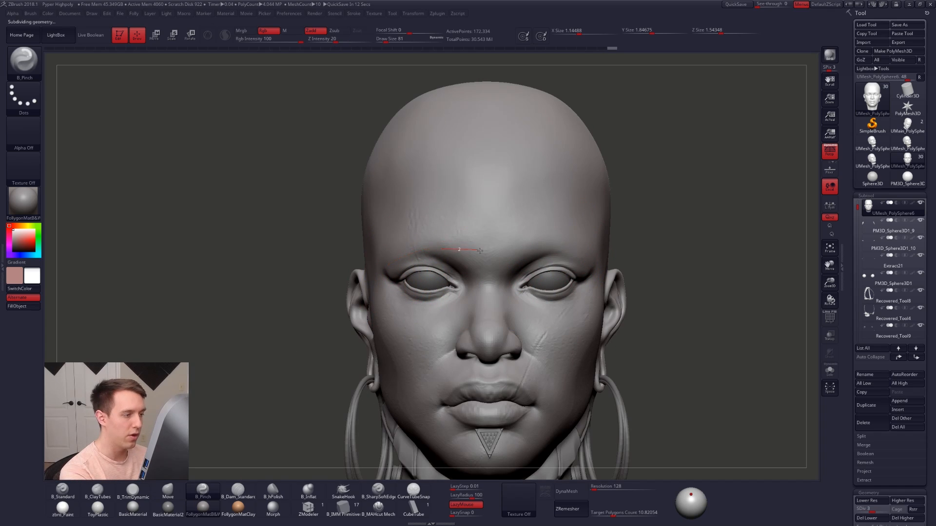
drag(535, 250, 578, 253)
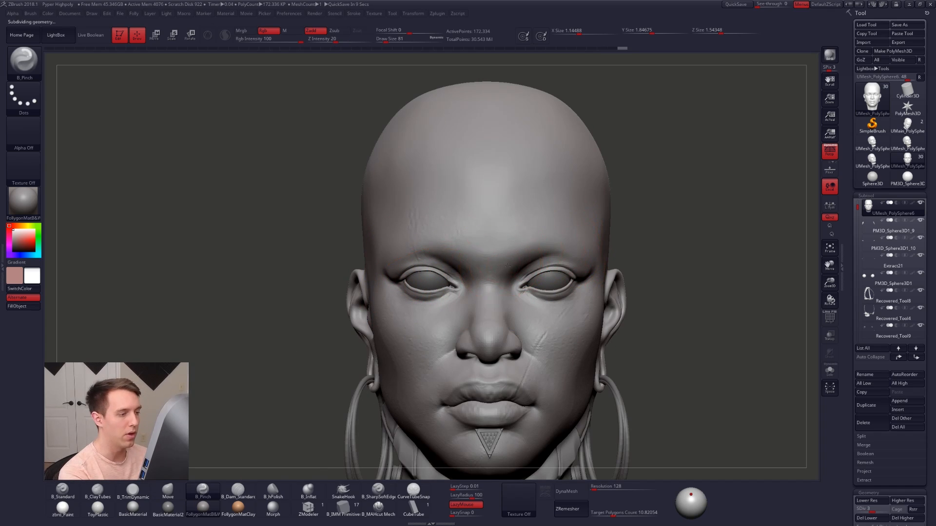
right_drag(436, 246, 491, 244)
key(3)
drag(496, 245, 487, 279)
right_drag(487, 287, 431, 286)
mouse_move(490, 259)
mouse_down()
mouse_move(498, 240)
mouse_move(490, 265)
mouse_up()
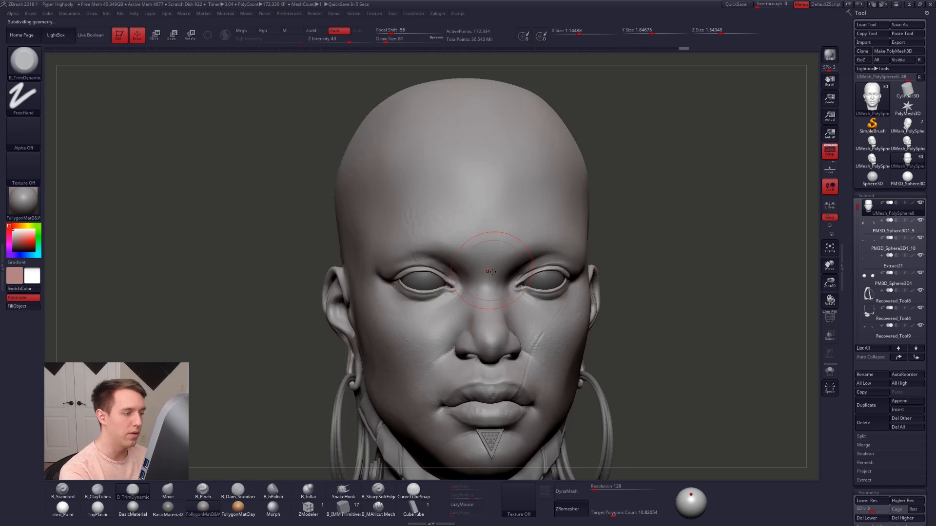
Try pinching a sharper ridge across the whole brow at subdivision level 5 and undo the stroke.
right_drag(495, 274, 512, 277)
key(d)
key(d)
key(5)
drag(454, 294, 395, 295)
mouse_move(391, 258)
mouse_down()
mouse_move(469, 236)
mouse_move(614, 255)
mouse_up()
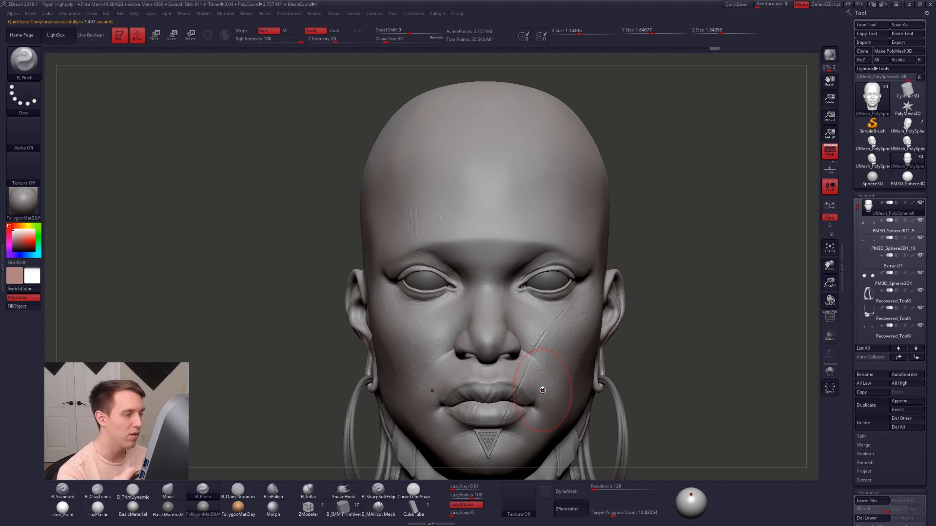
key(ctrl+z)
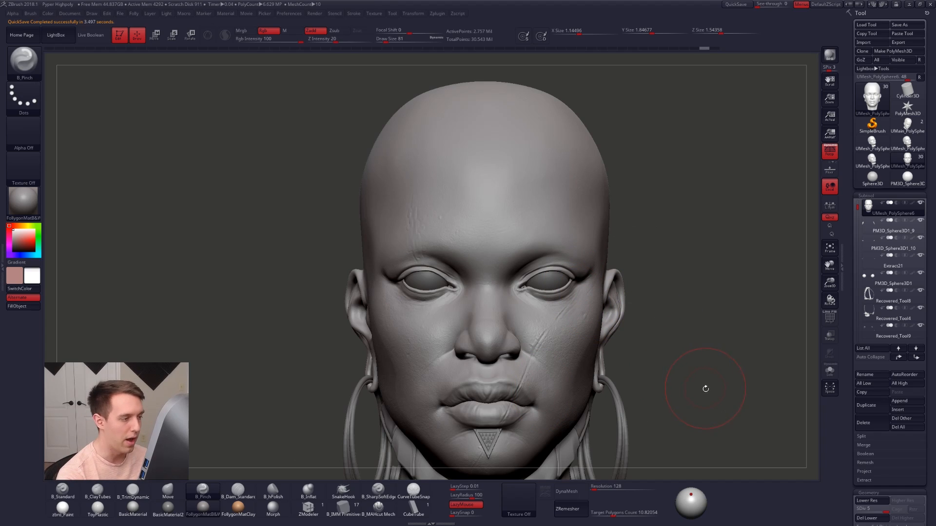
Compare the brow at subdivision levels 3 and 2 with level 5.
key(shift+d)
key(shift+d)
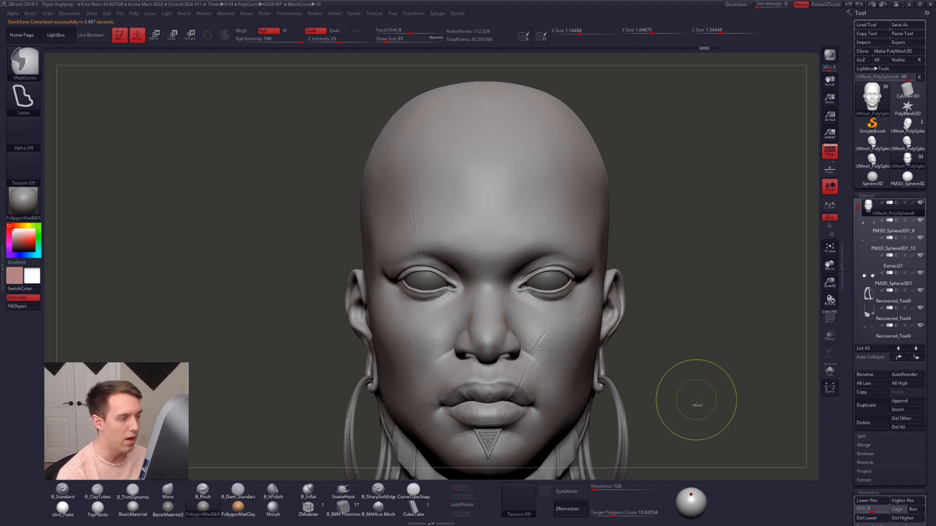
key(d)
key(d)
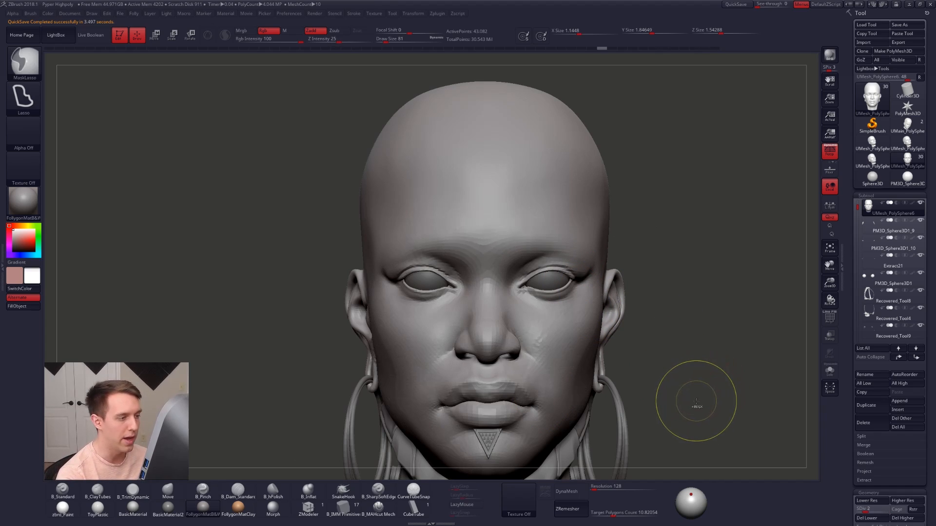
key(l)
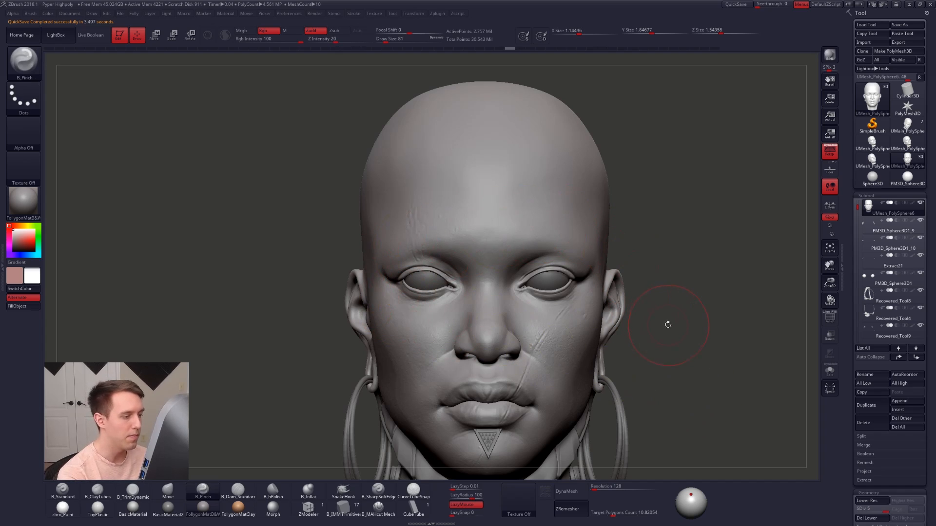
Set the draw size to 203 and inspect the head from the side, front and back, both isolated and with the outfit.
drag(668, 324, 552, 288)
key(ctrl+shift+s)
alt+drag(458, 332, 473, 358)
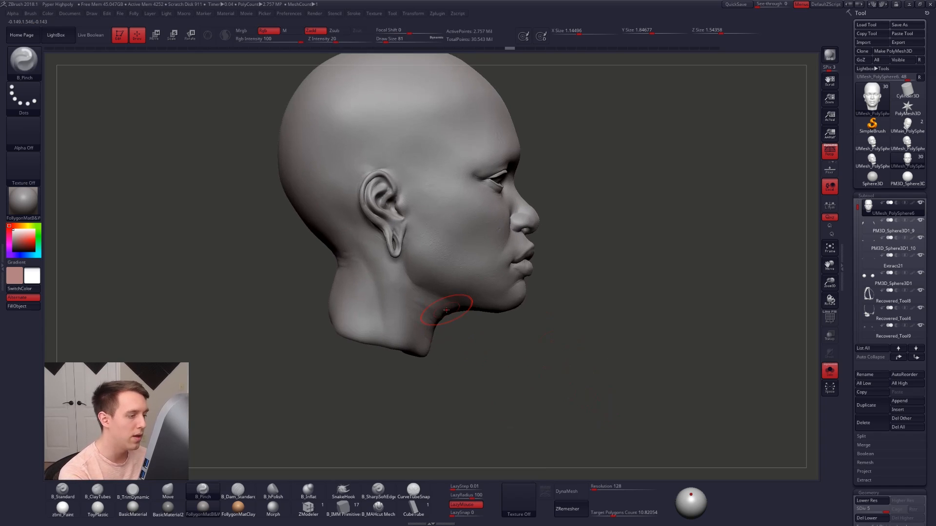
key(space)
drag(445, 312, 451, 312)
drag(507, 339, 436, 339)
key(ctrl+shift+s)
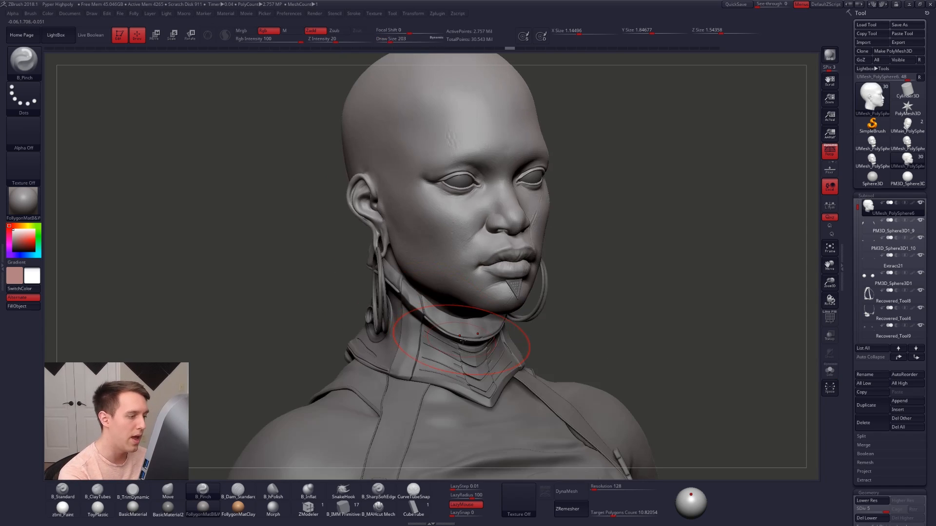
mouse_move(457, 338)
right_down()
mouse_move(535, 322)
mouse_move(525, 321)
mouse_move(525, 358)
right_up()
key(ctrl+shift+s)
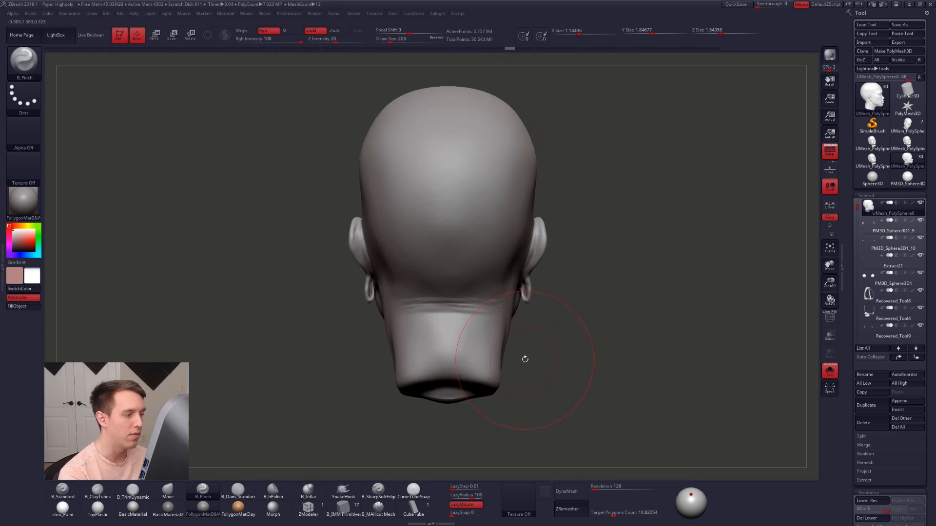
ctrl+right_drag(483, 392, 488, 377)
key(ctrl+shift+s)
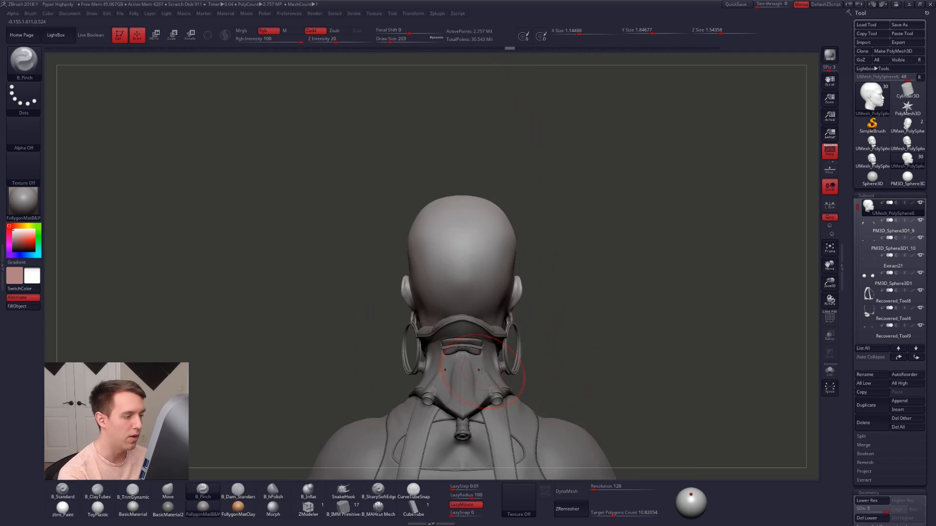
Lower the head to subdivision level 1 and switch to the Move brush with a draw size of 500.
mouse_move(488, 344)
ctrl+right_down()
mouse_move(483, 363)
mouse_move(504, 360)
mouse_move(531, 333)
mouse_move(493, 289)
ctrl+right_up()
key(space)
drag(498, 298, 491, 285)
key(shift+d)
key(shift+d)
key(shift+d)
key(shift+d)
key(space)
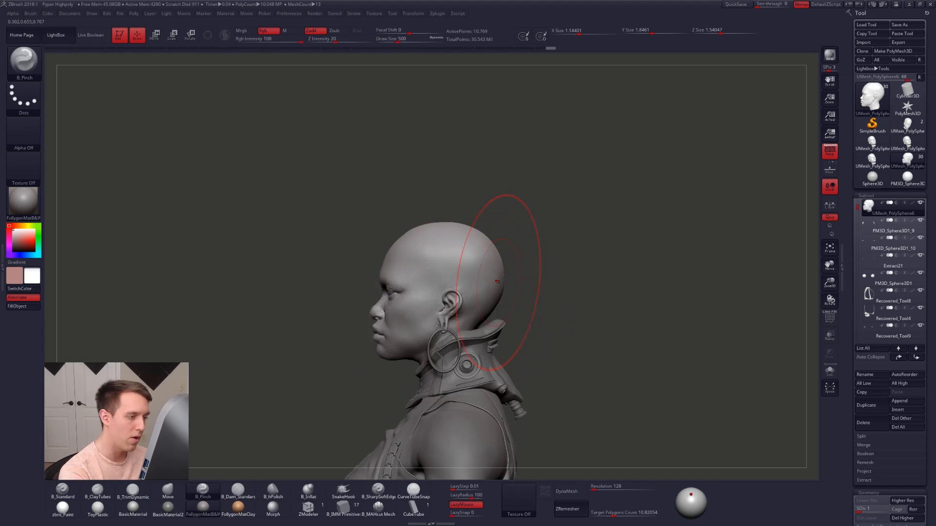
key(b)
key(m)
key(v)
Mask the face with a softened edge and shift the back of the skull slightly toward the face with the Transpose line.
mouse_move(489, 293)
alt+right_down()
mouse_move(526, 271)
mouse_move(528, 261)
alt+right_up()
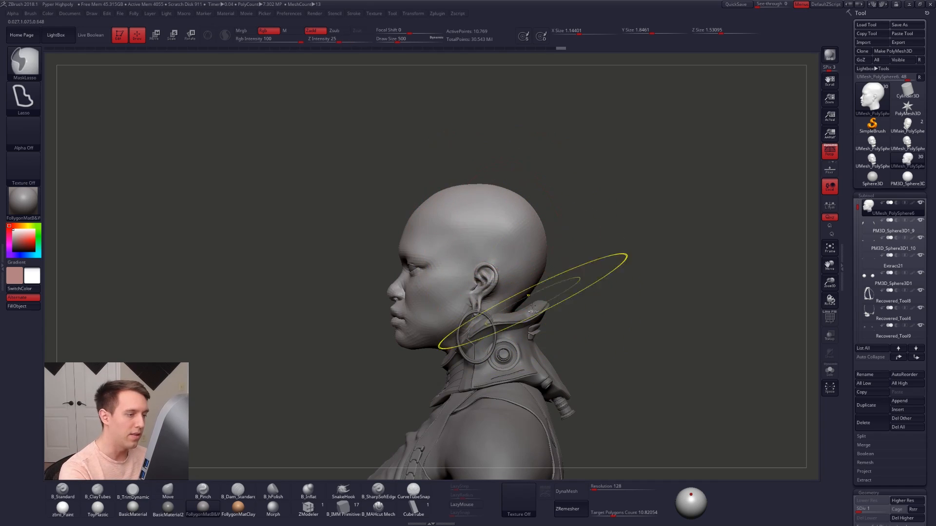
mouse_move(525, 298)
ctrl+mouse_down()
mouse_move(440, 185)
mouse_move(594, 278)
ctrl+mouse_up()
ctrl+click(535, 236)
ctrl+click(538, 244)
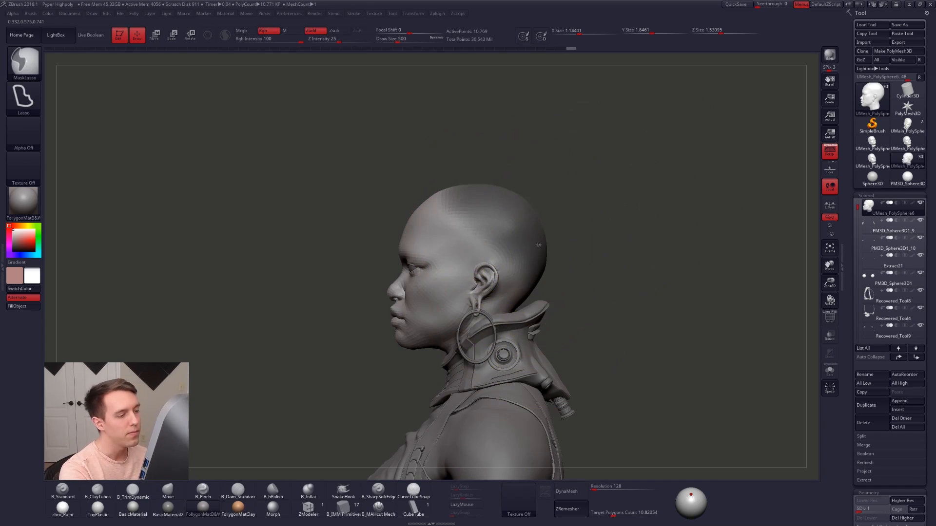
ctrl+click(538, 245)
ctrl+click(557, 244)
key(w)
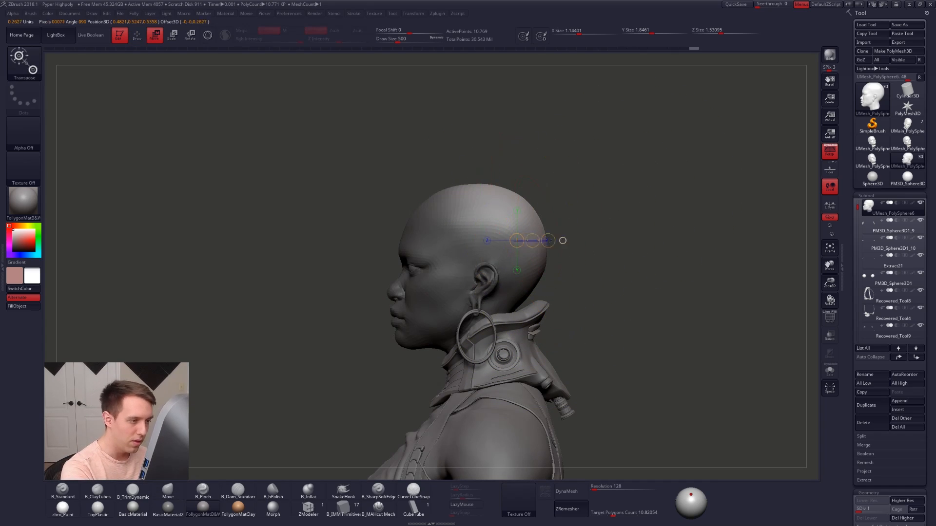
drag(560, 240, 552, 241)
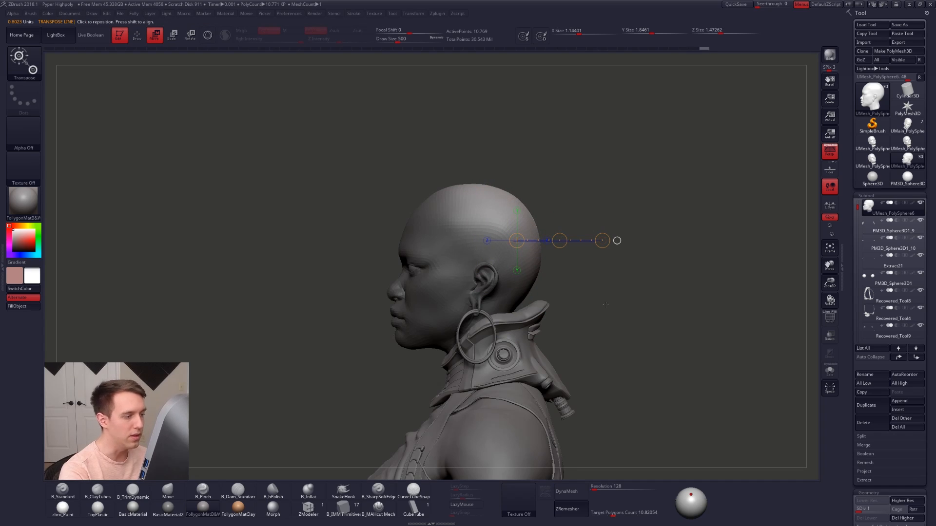
Clear the mask from the head and raise it to subdivision level 3.
key(q)
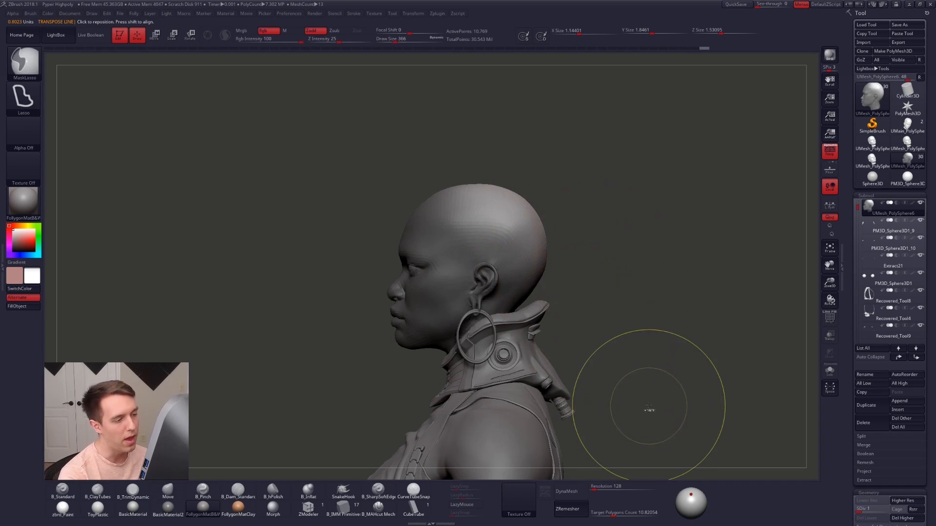
mouse_move(641, 405)
ctrl+mouse_down()
mouse_move(654, 394)
mouse_move(656, 419)
mouse_move(614, 399)
mouse_move(635, 297)
mouse_move(682, 266)
ctrl+mouse_up()
key(d)
key(d)
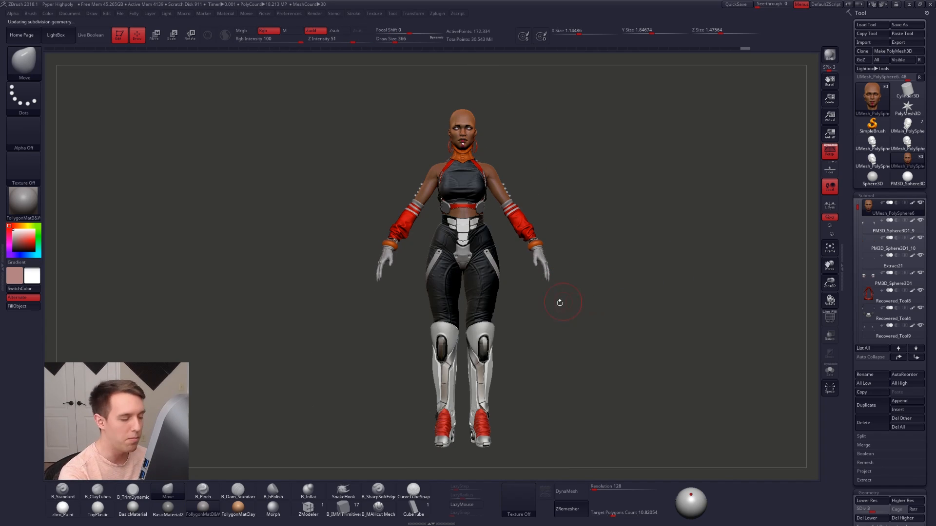
drag(501, 339, 580, 334)
drag(517, 322, 635, 310)
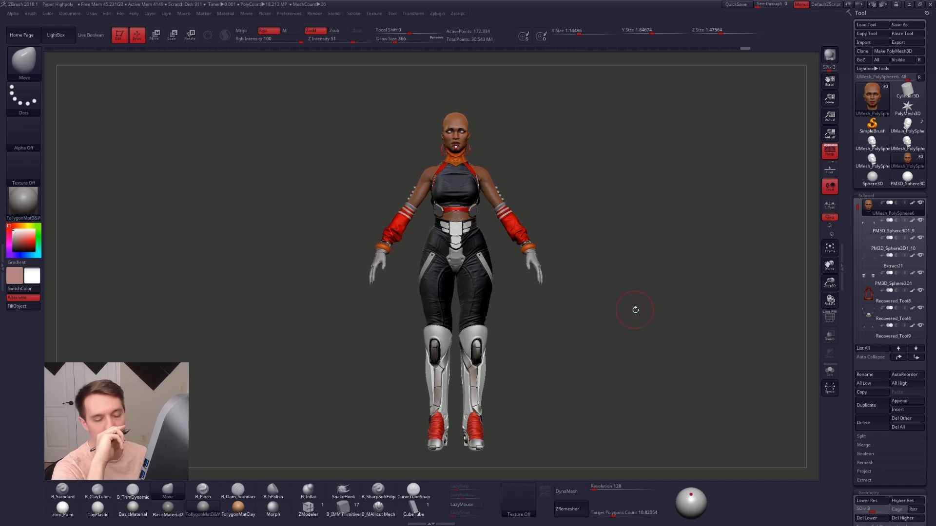
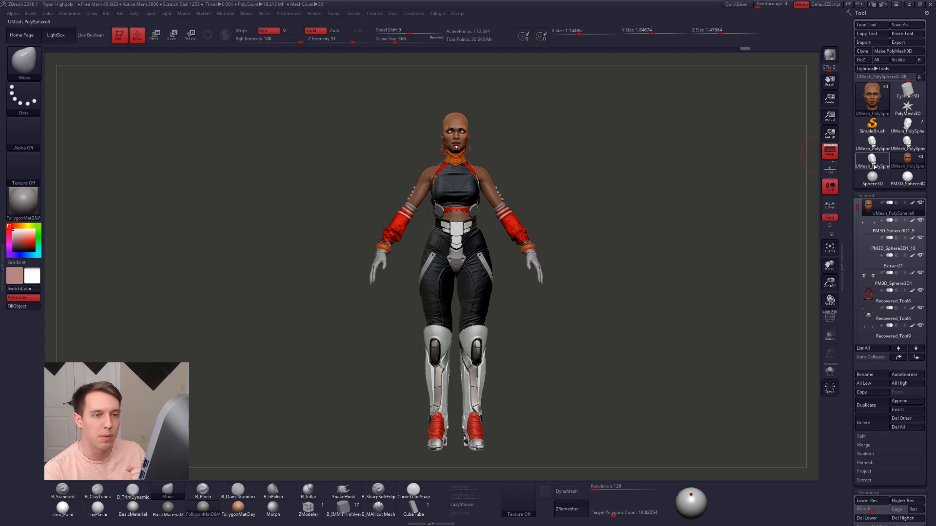
Open the earlier saved head versions one after another and compare their sculpted shapes.
mouse_move(873, 165)
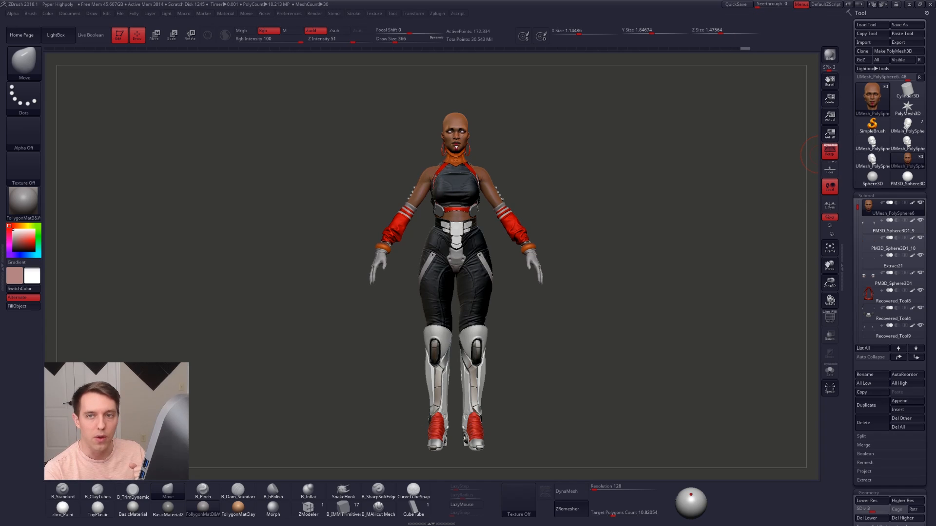
click(907, 165)
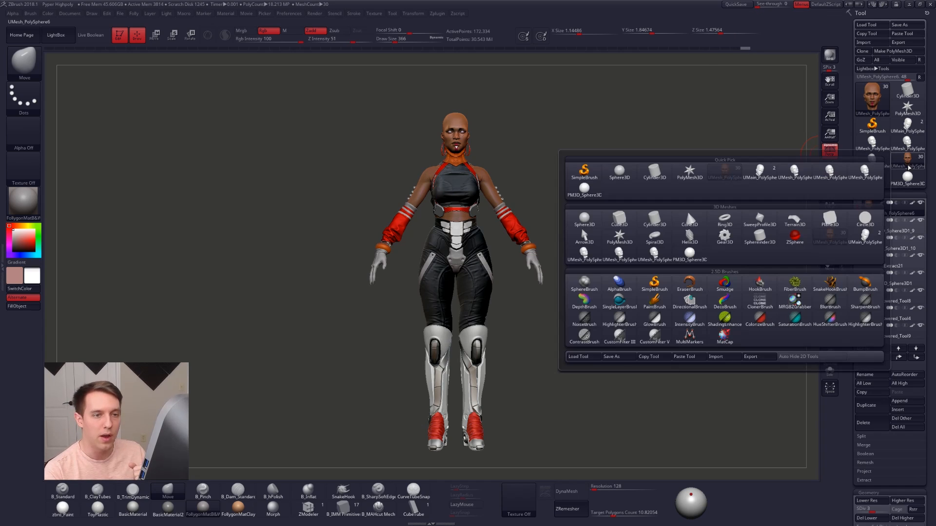
click(869, 160)
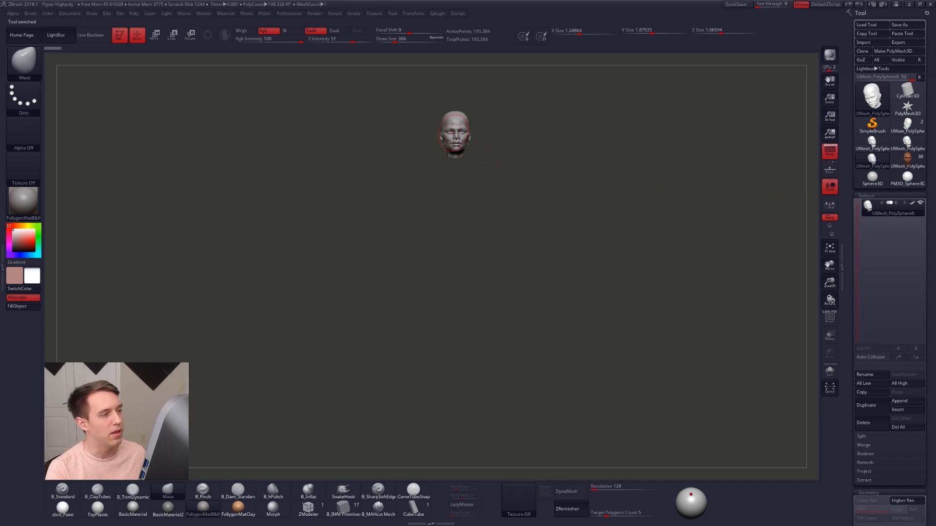
drag(453, 129, 490, 217)
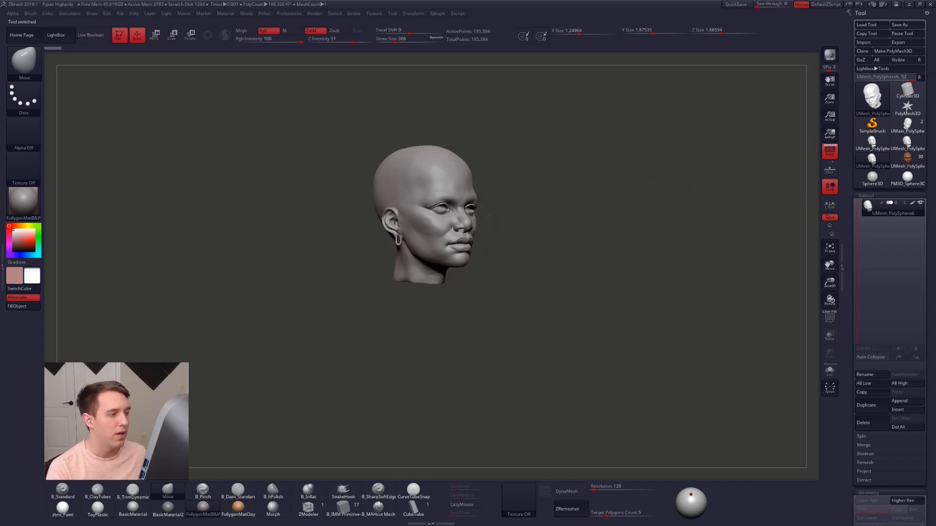
click(901, 150)
click(907, 141)
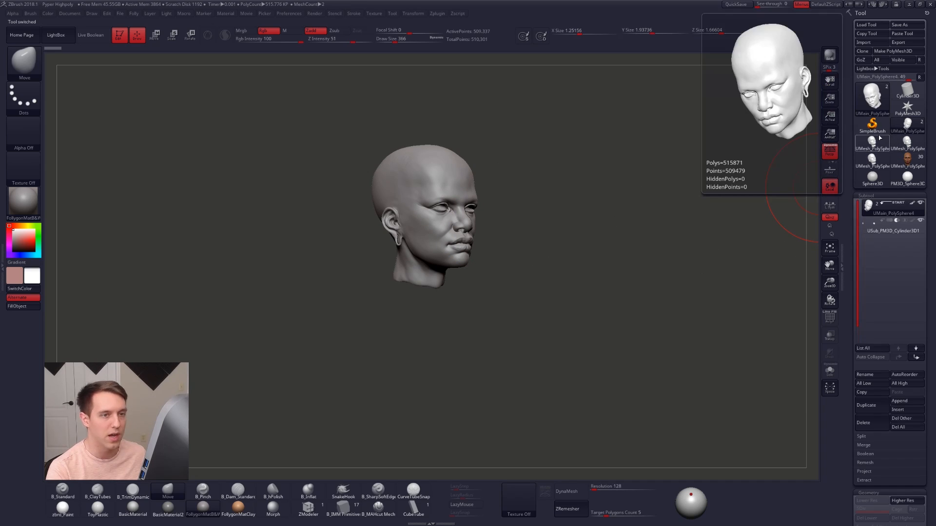
click(898, 127)
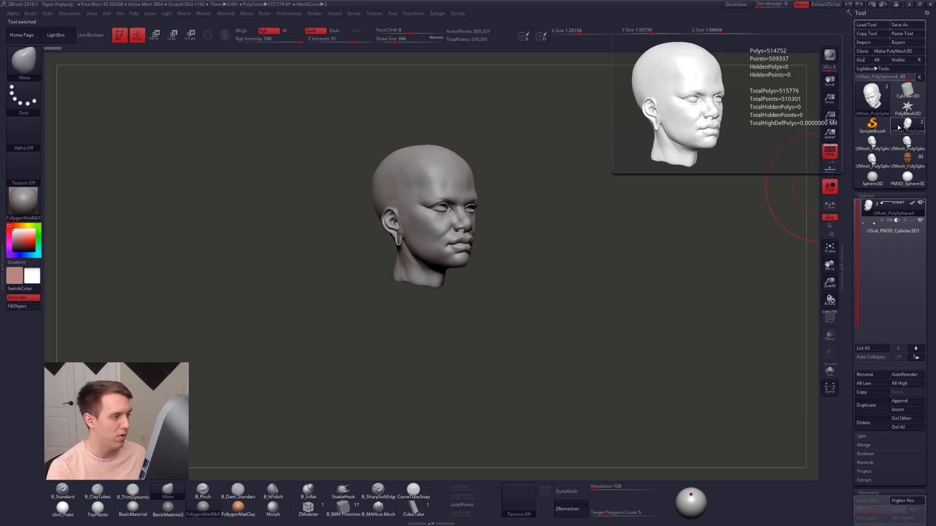
click(906, 141)
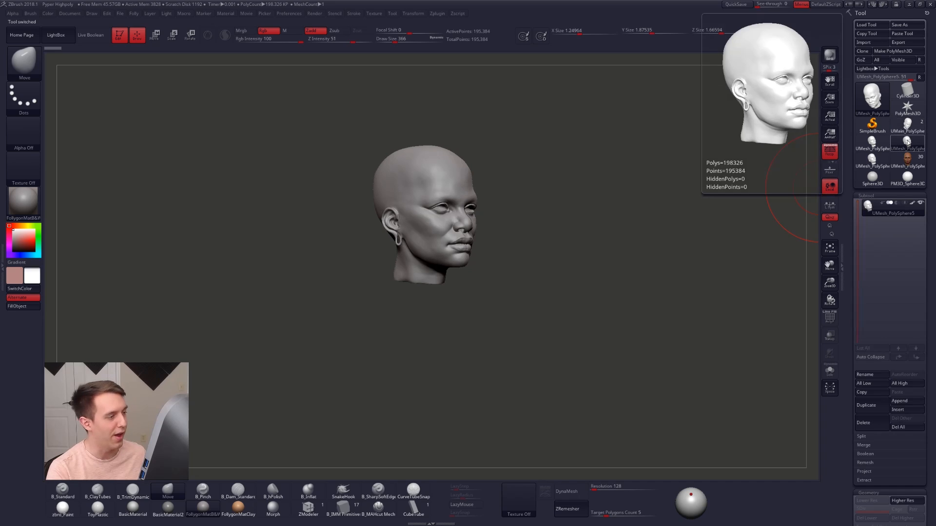
click(883, 156)
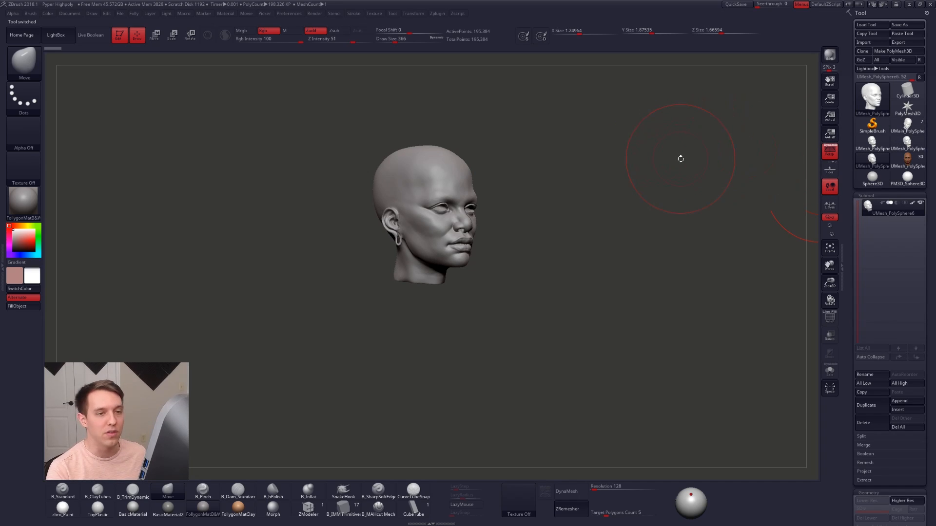
Return to the full painted character, set the draw size to 239, and frame the whole body from the front.
click(872, 97)
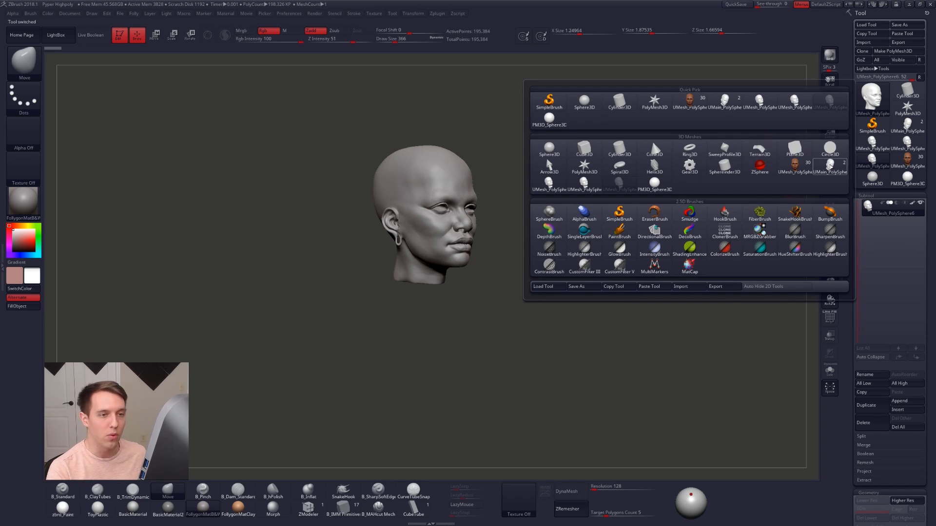
mouse_move(830, 166)
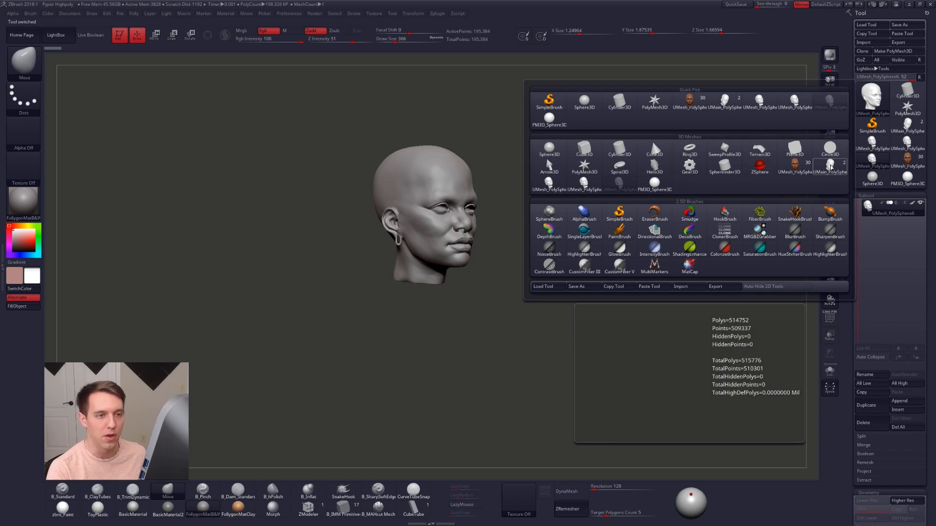
click(830, 167)
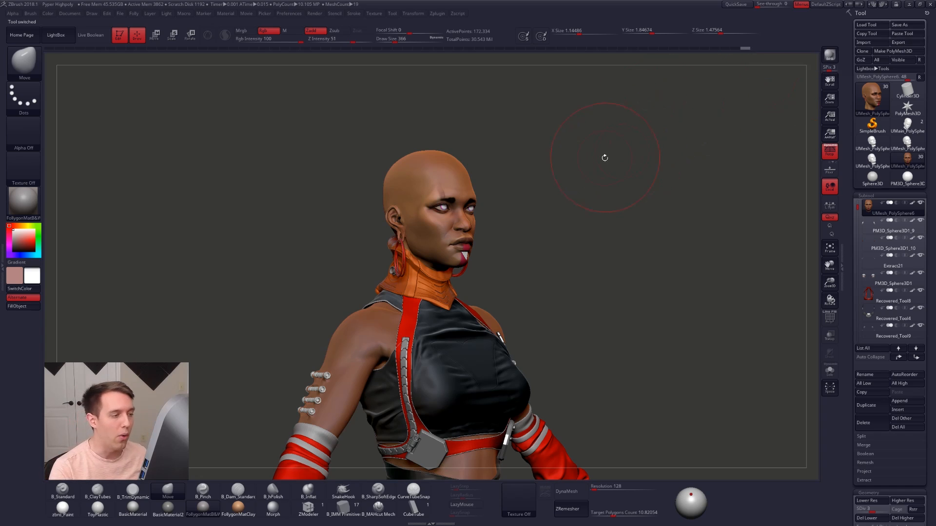
key(space)
click(615, 179)
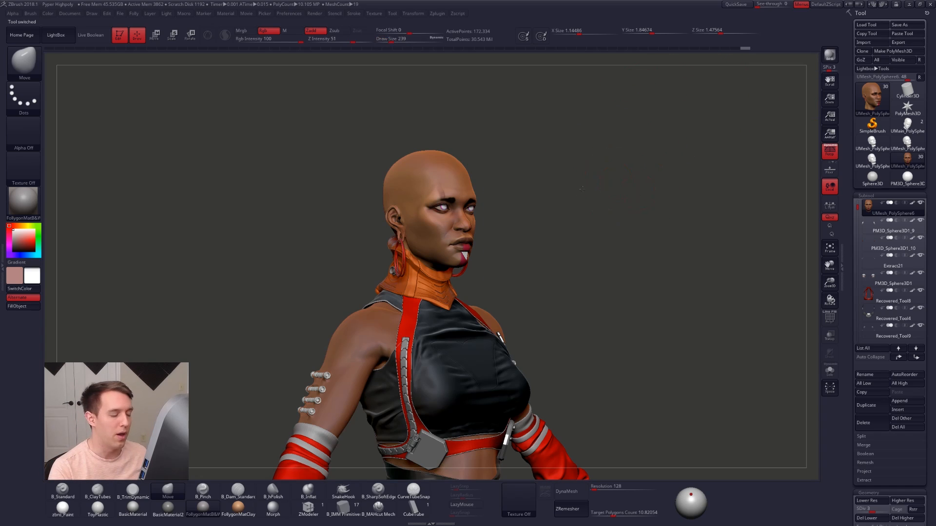
alt+drag(582, 189, 580, 146)
drag(580, 253, 544, 226)
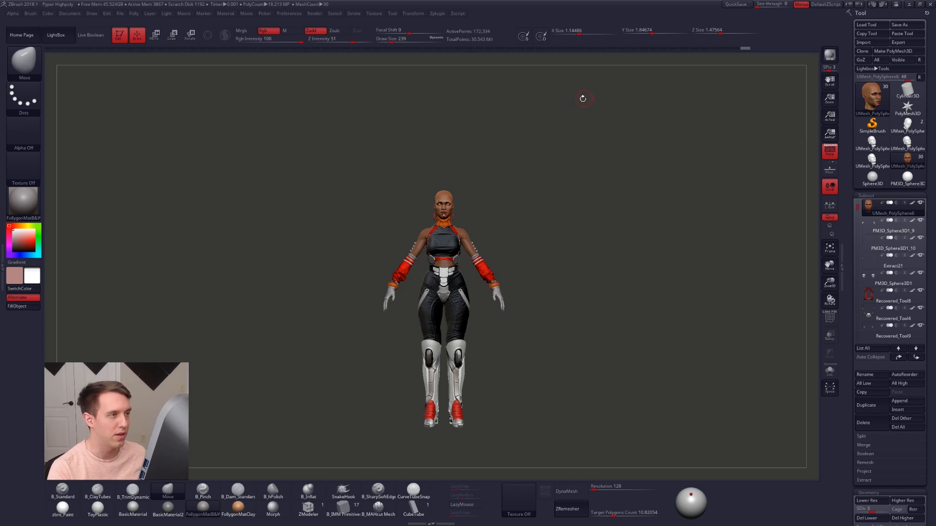
alt+drag(559, 239, 577, 198)
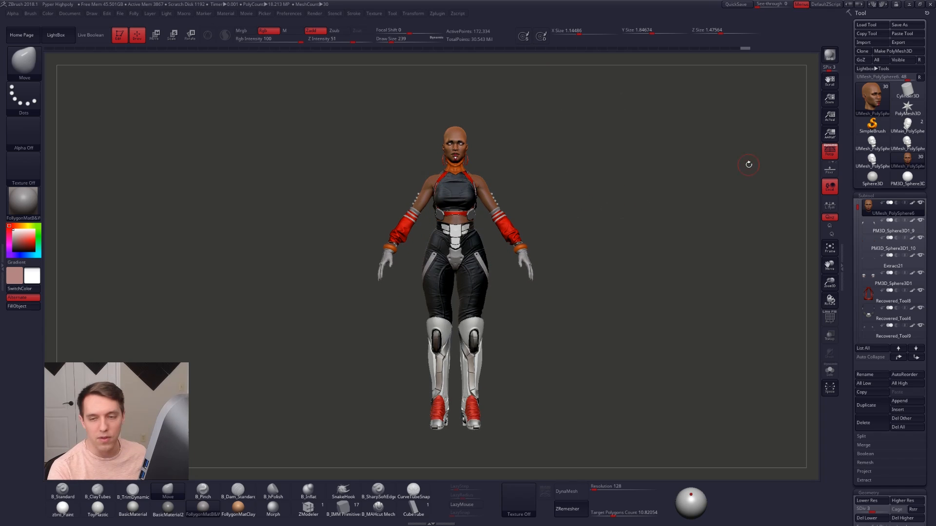